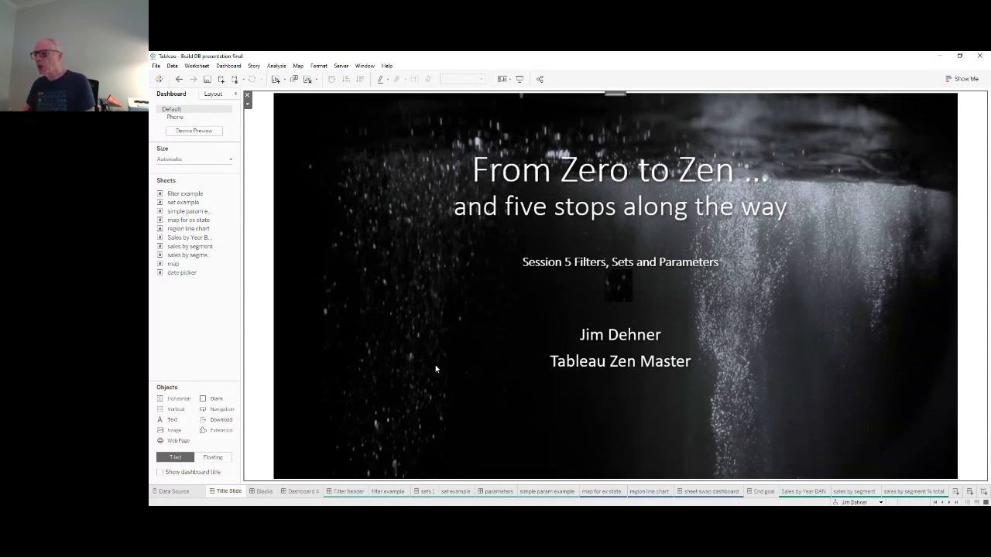
Open the Presentation DB dashboard to preview the finished YTD sales and profit charts
click(949, 503)
click(949, 503)
click(949, 503)
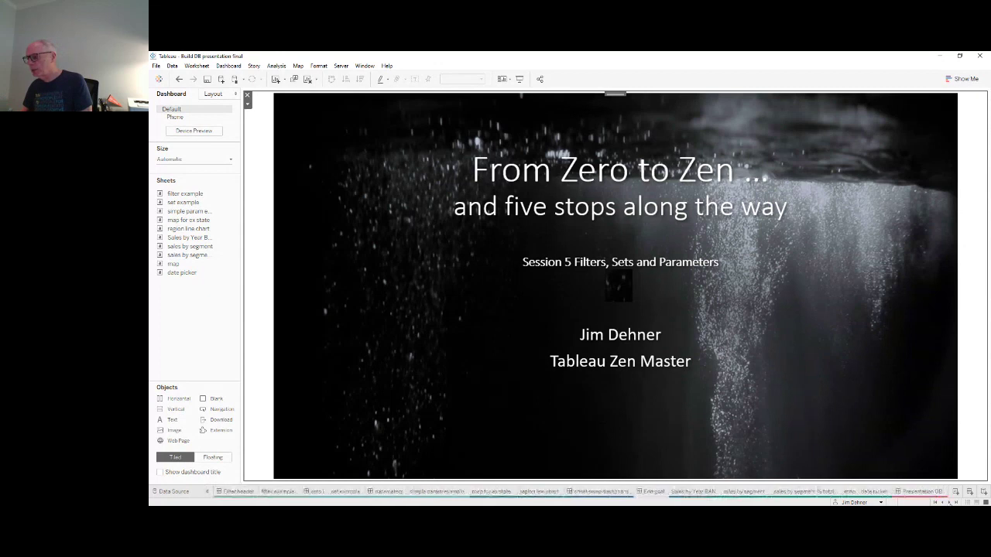
click(923, 492)
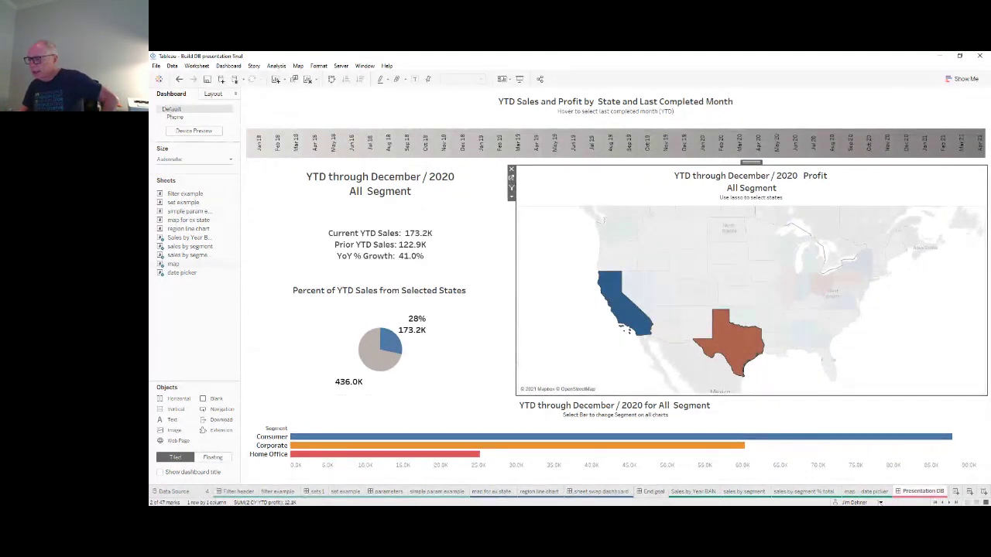
Return to the start of the workbook and show the Blocks slide and the Filter header slide
scroll(294, 495, up, 3)
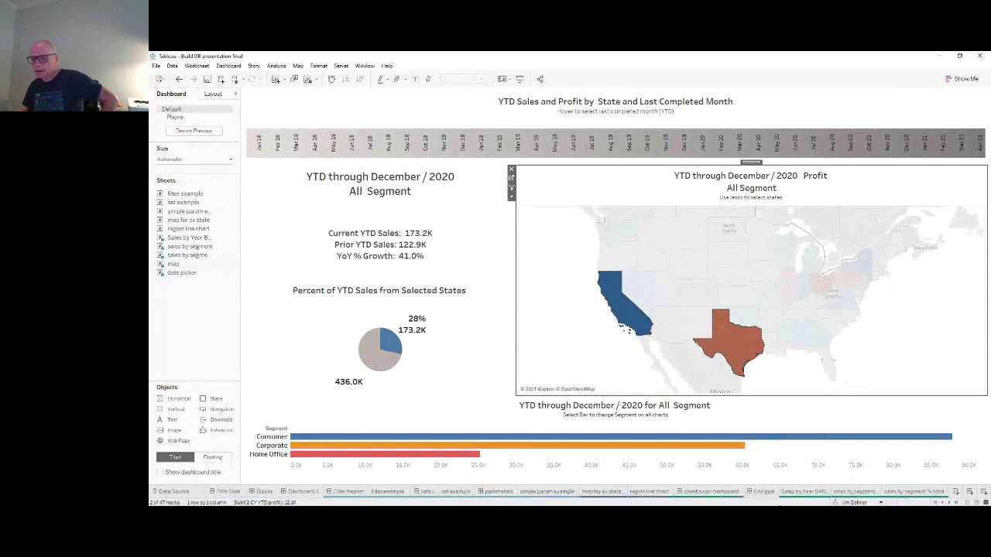
click(265, 492)
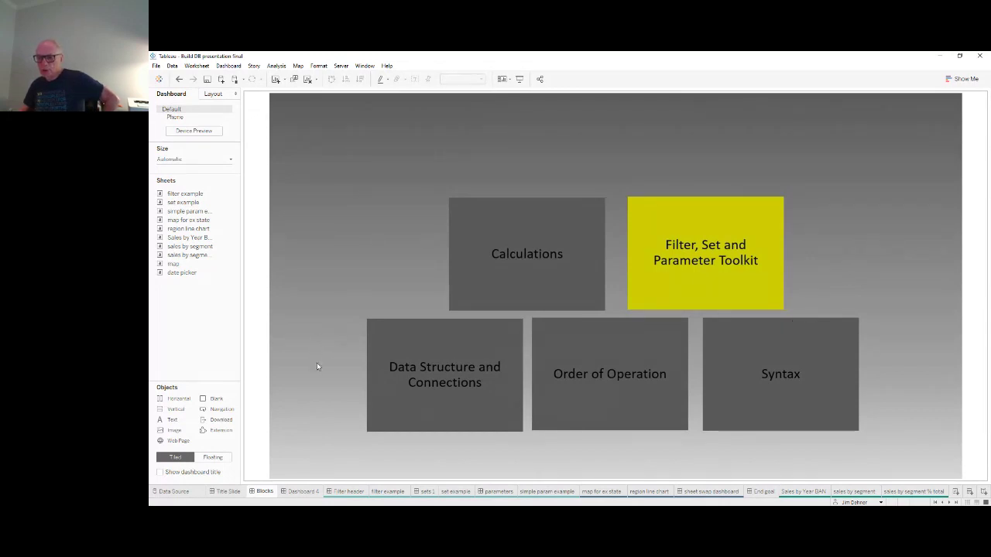
click(359, 493)
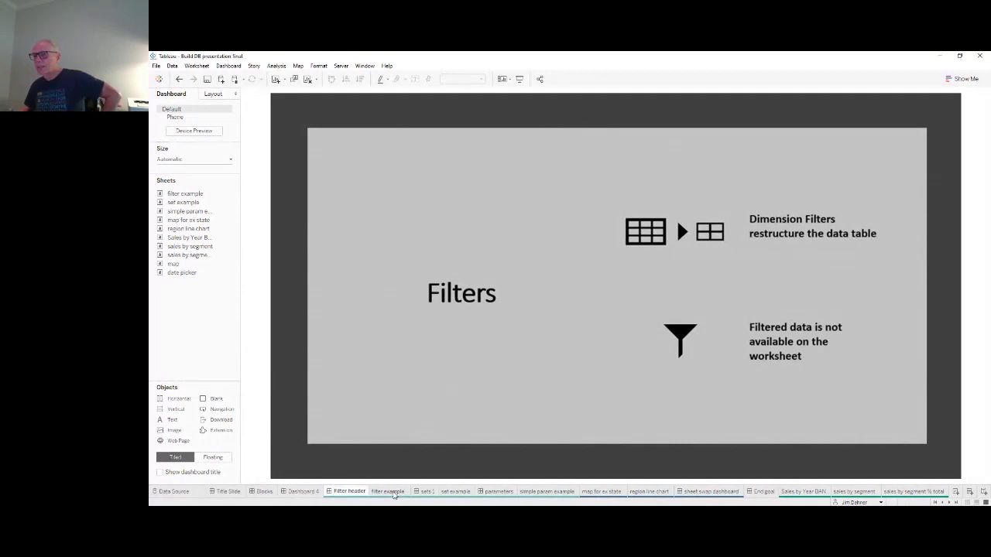
Open the filter example worksheet and view the rows of the Sample - Superstore (2) data source
click(388, 492)
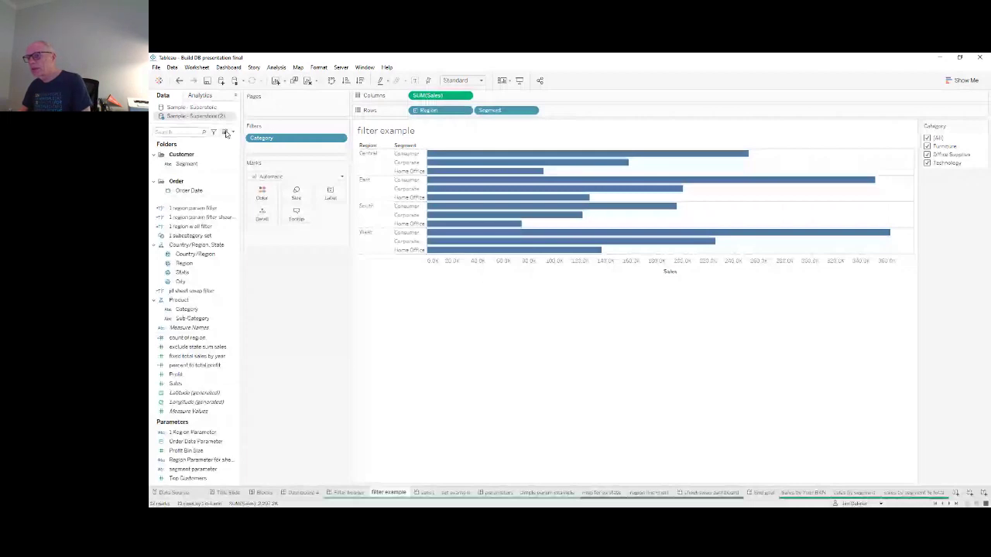
click(226, 133)
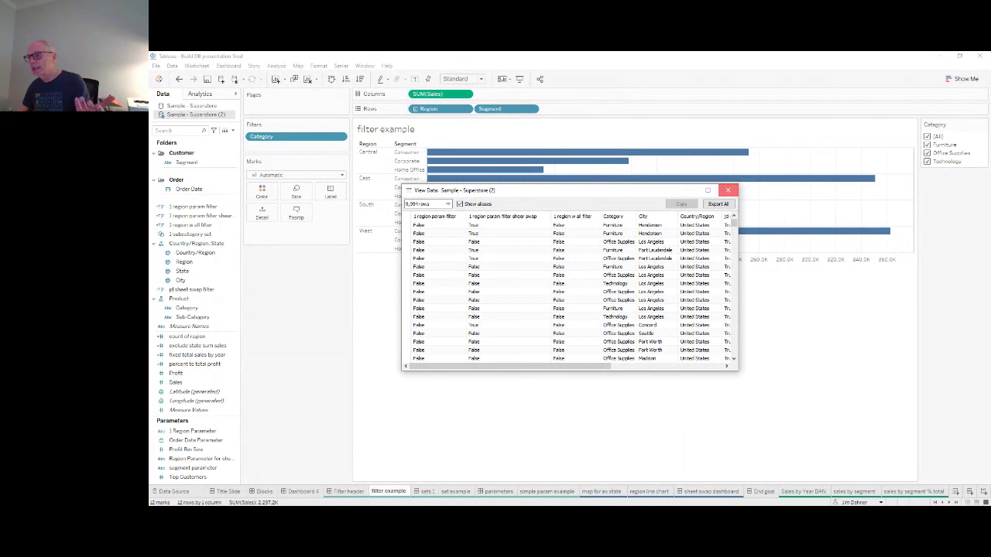
click(728, 190)
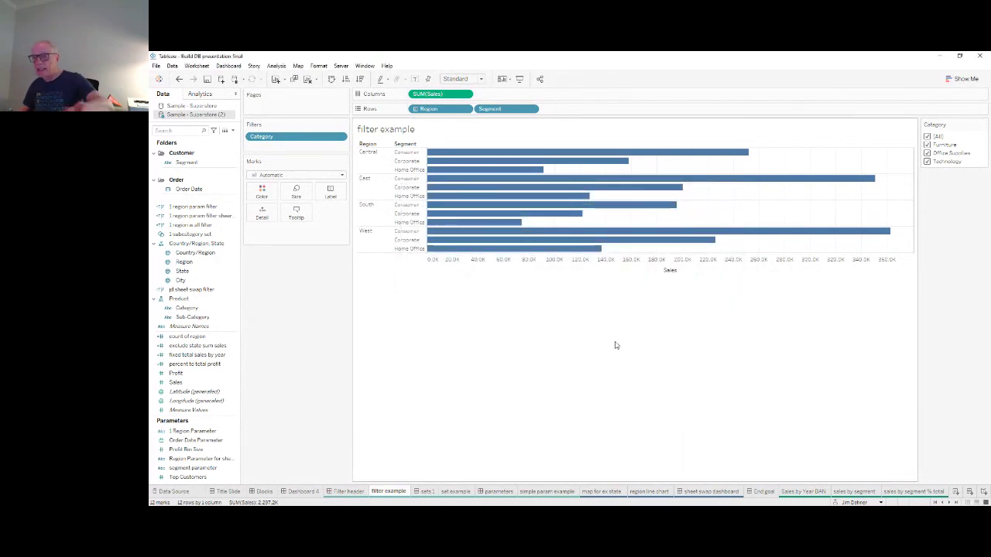
View the summary and full data behind the filter example chart with all categories included
click(302, 88)
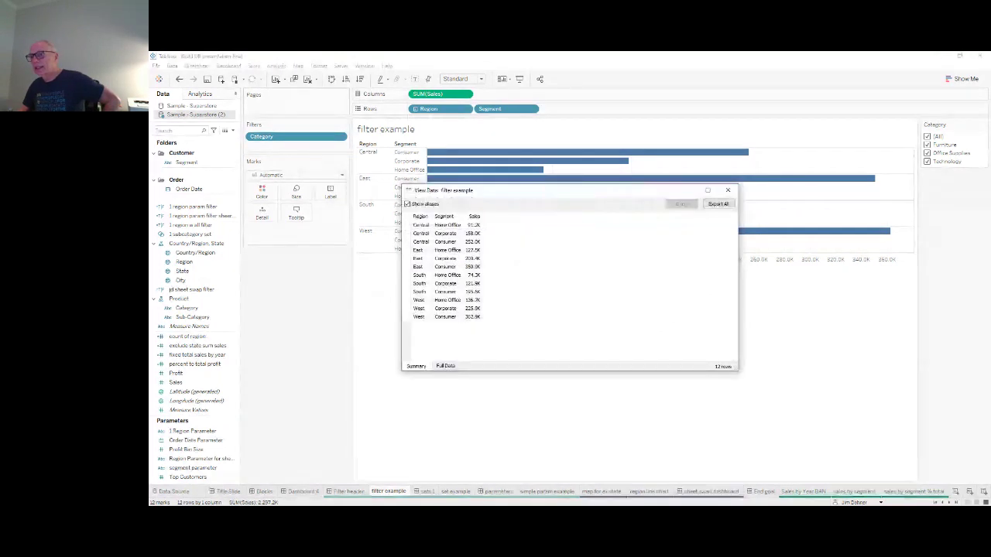
click(445, 366)
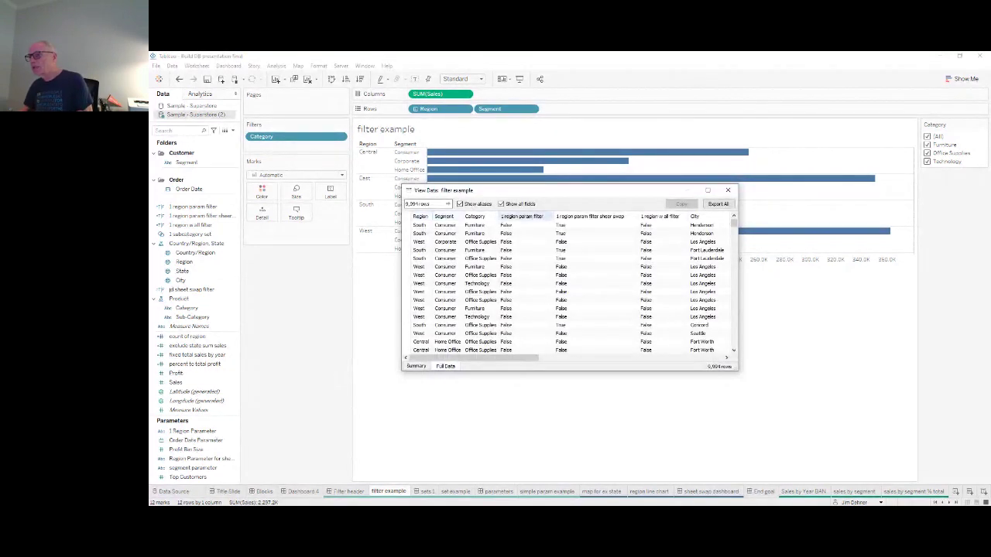
click(729, 190)
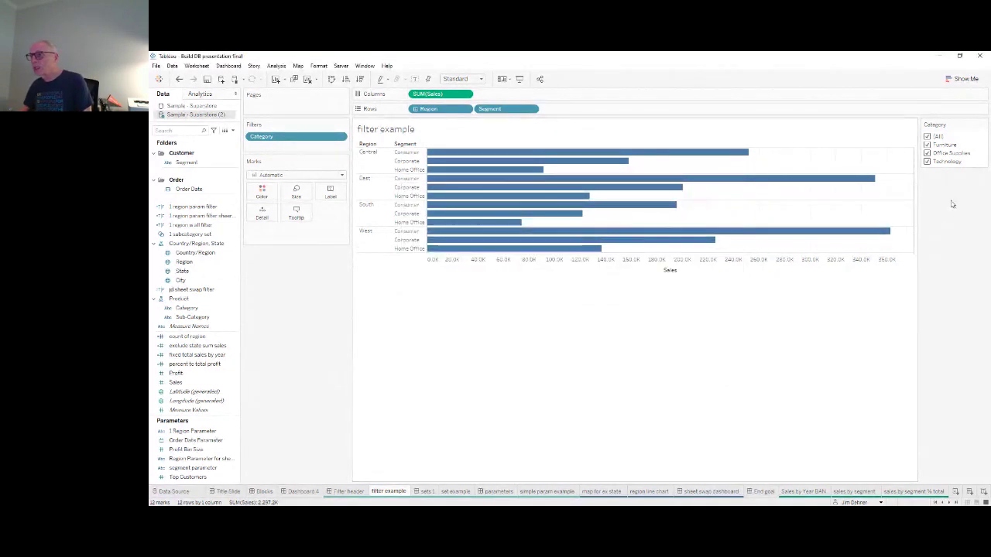
Exclude Office Supplies in the Category filter and view the full data behind the filtered chart
click(930, 154)
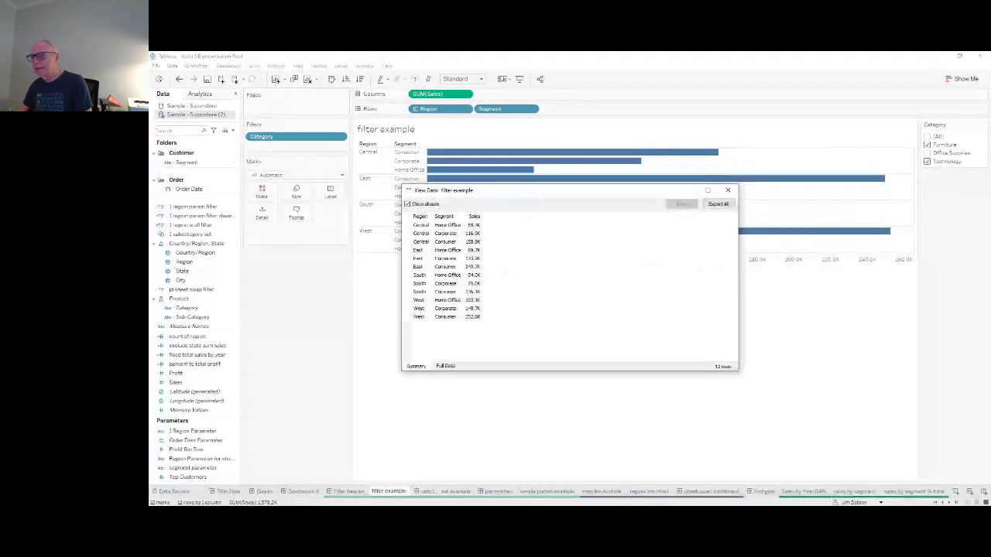
click(445, 365)
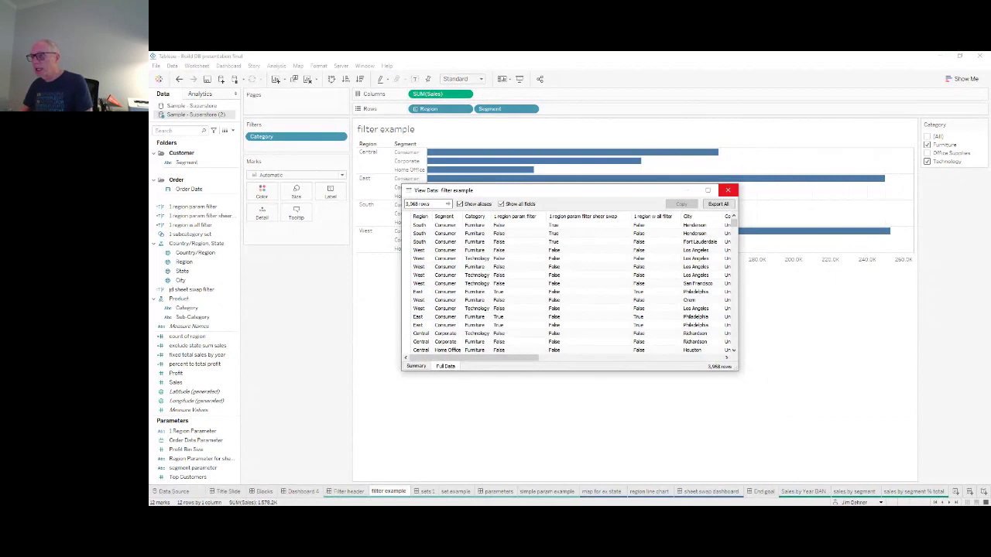
click(728, 189)
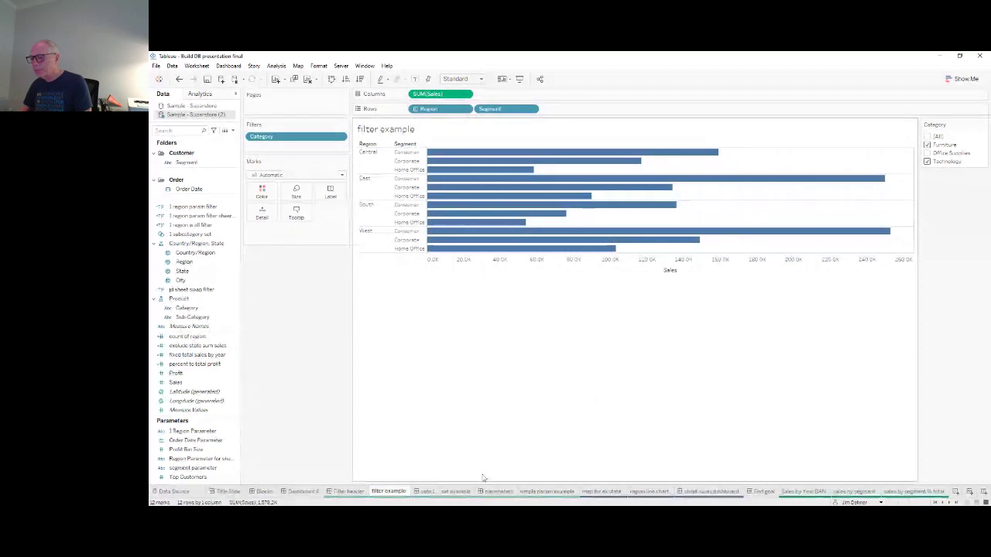
Go past the sets 1 slide to the set example worksheet and review the options for creating a set from Sub-Category
click(424, 492)
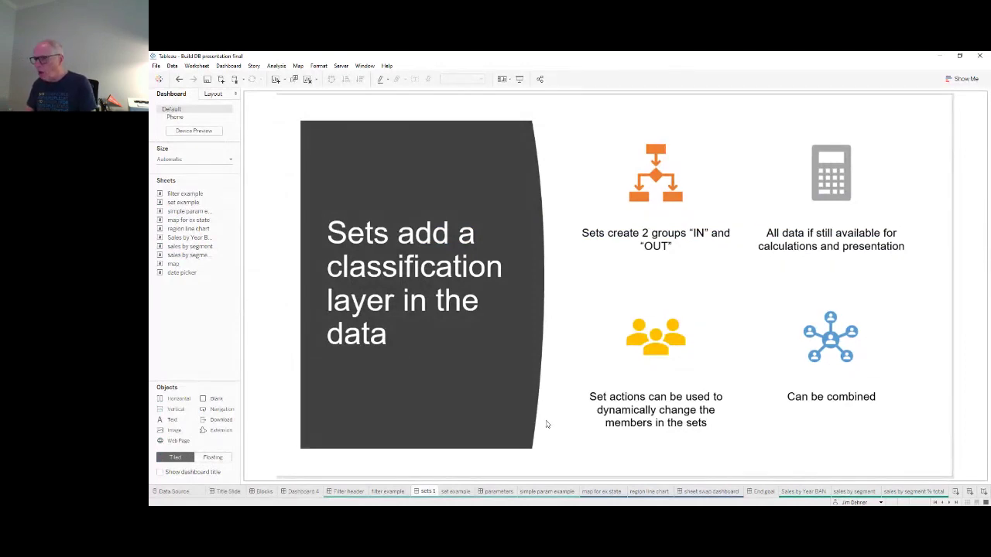
click(455, 491)
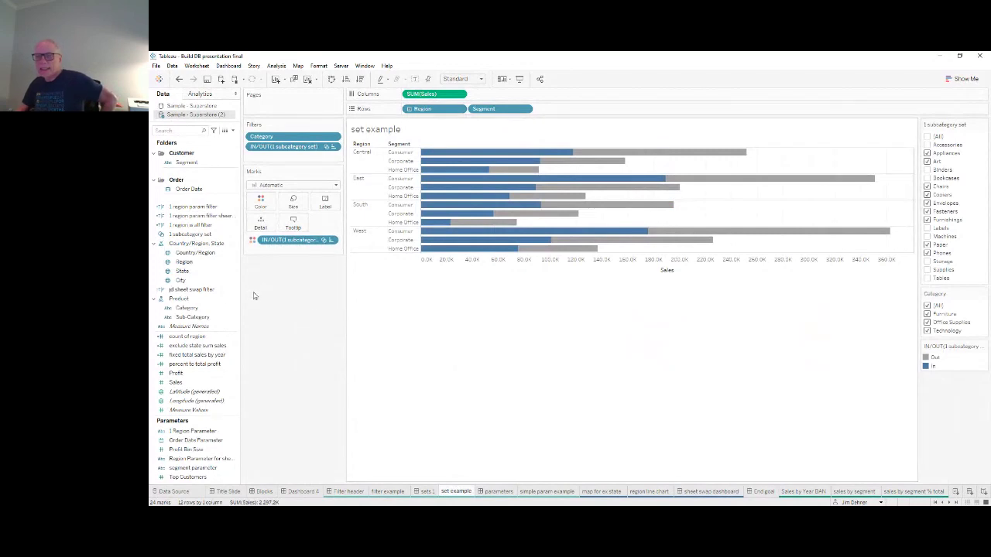
click(203, 318)
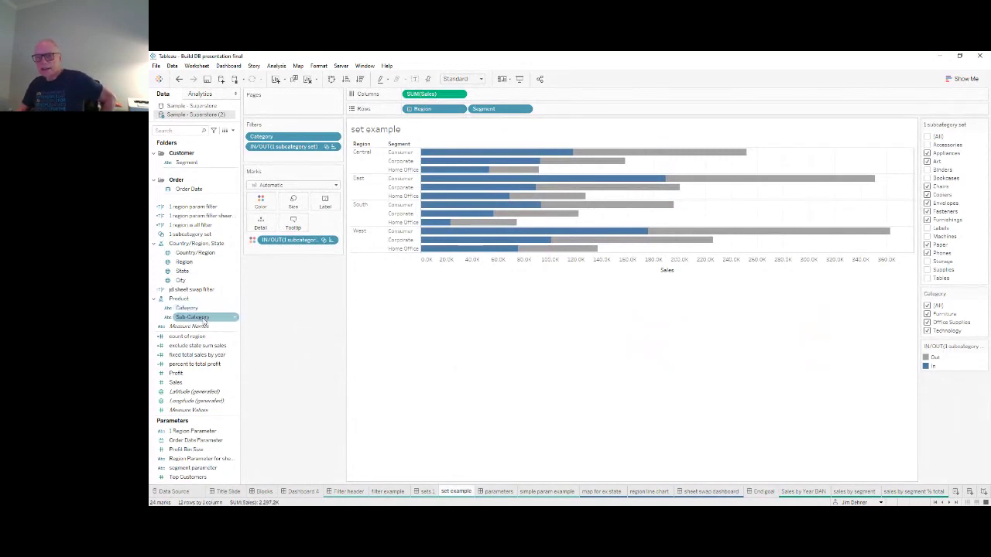
click(204, 324)
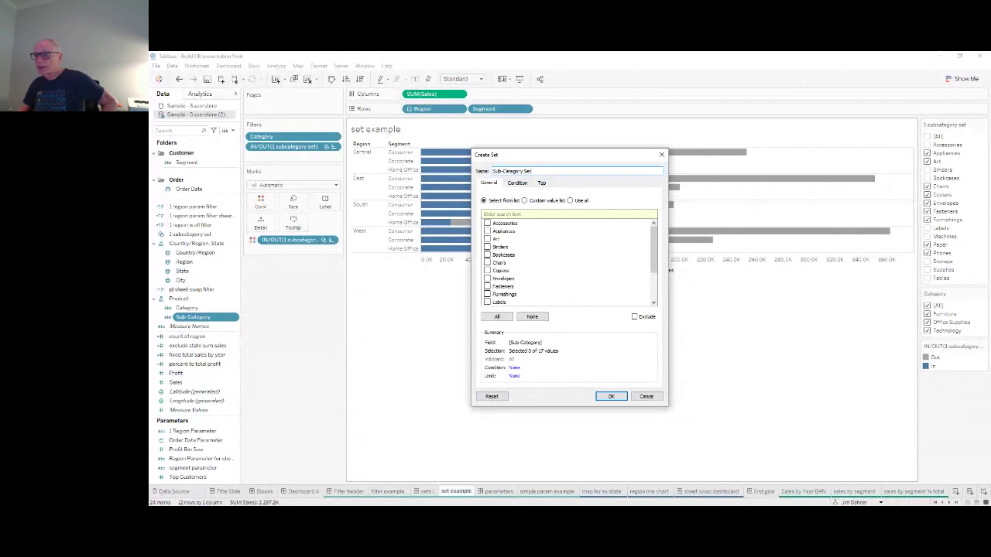
key(ctrl+Tab)
key(ctrl+Tab)
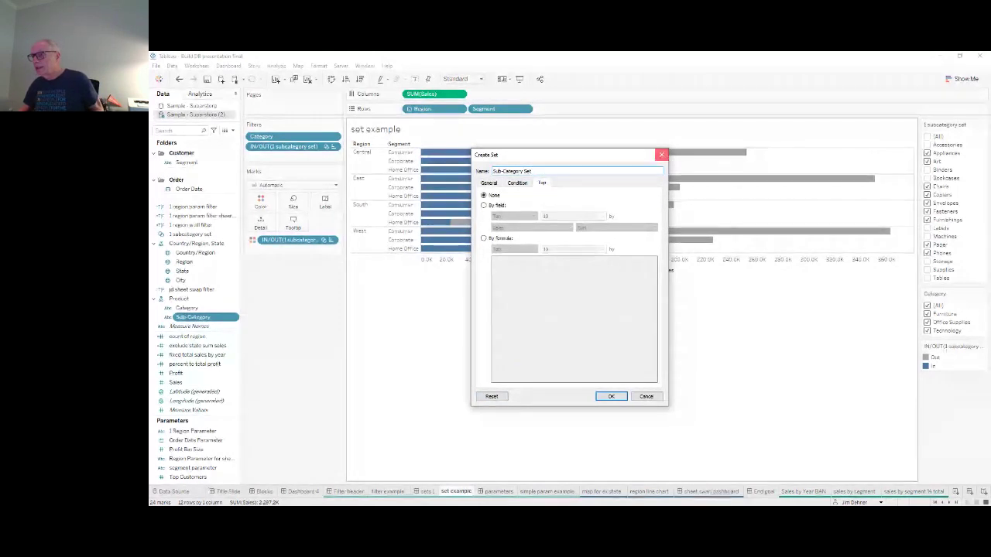
click(661, 154)
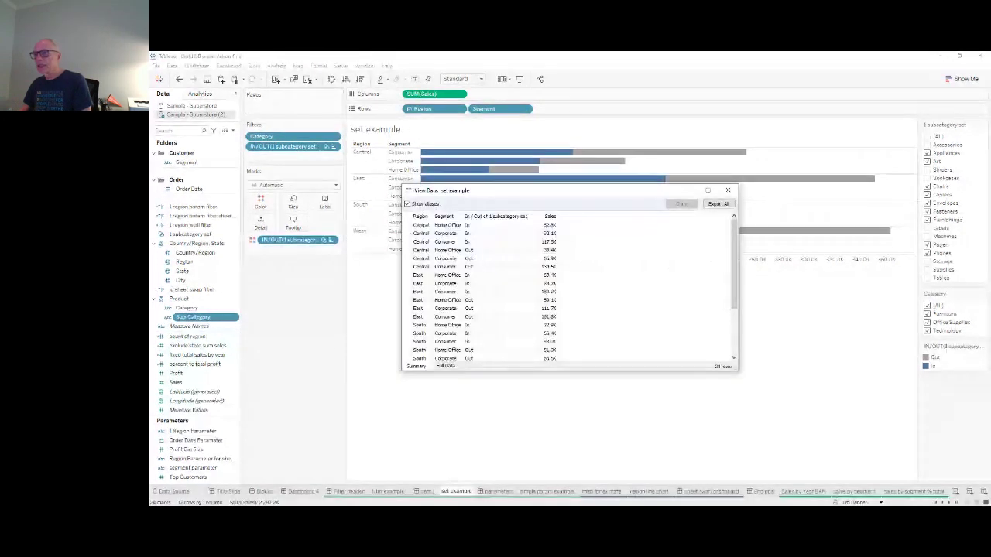
View the set example's full data, and edit the 1 subcategory set so Labels is in while Binders and Bookcases are out
click(445, 365)
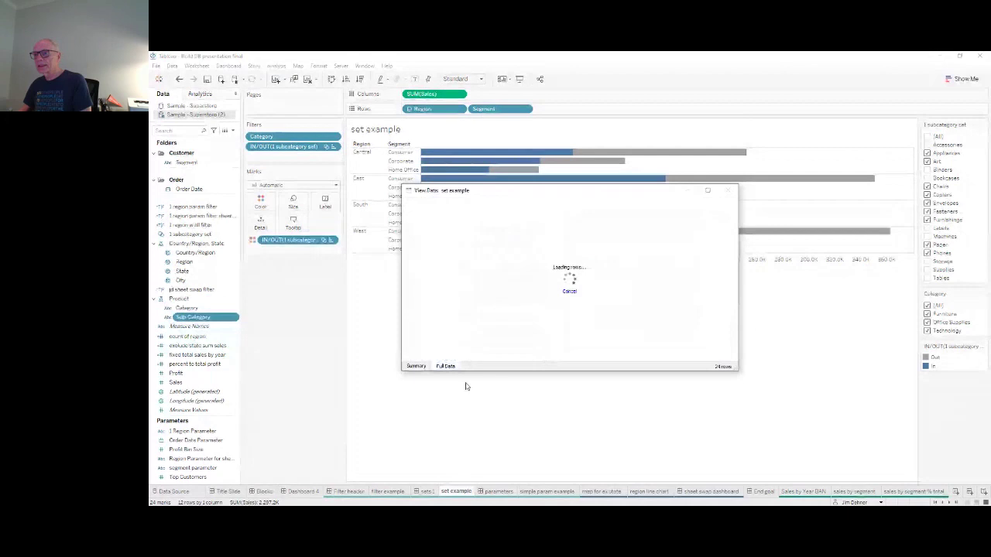
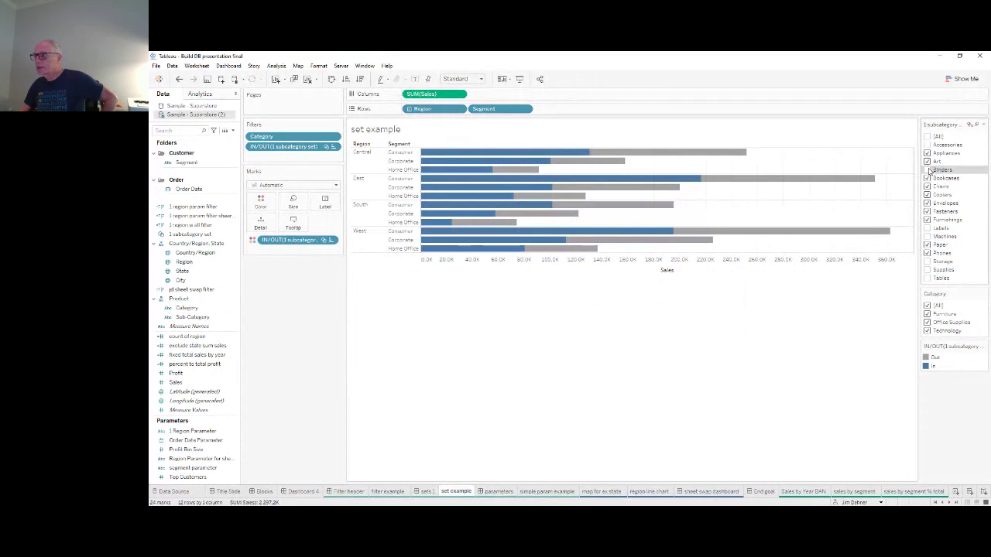
click(928, 170)
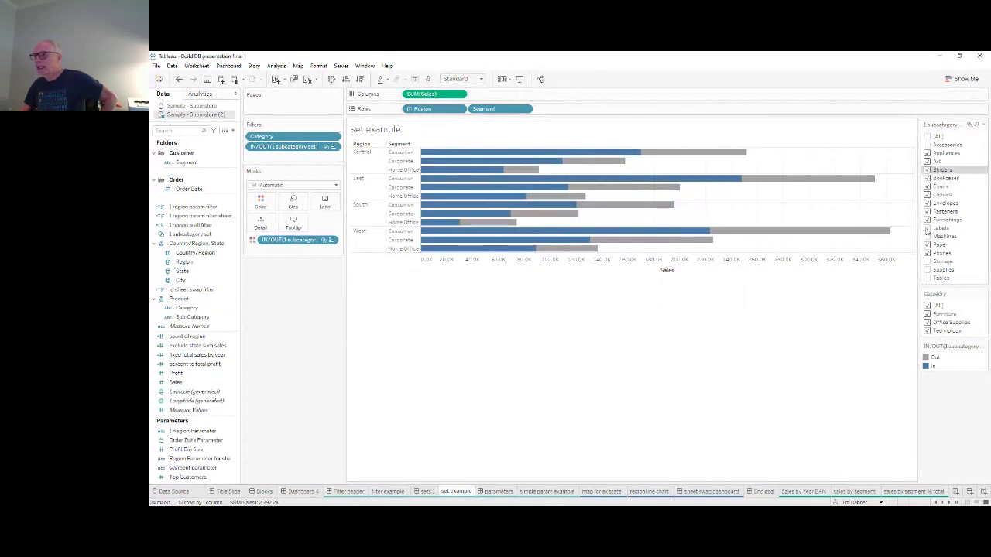
click(927, 229)
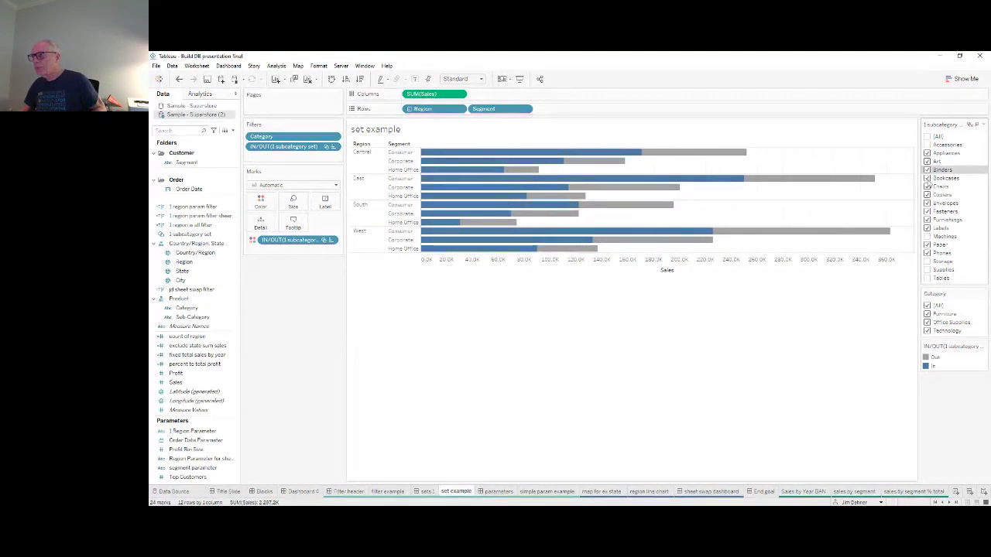
click(927, 178)
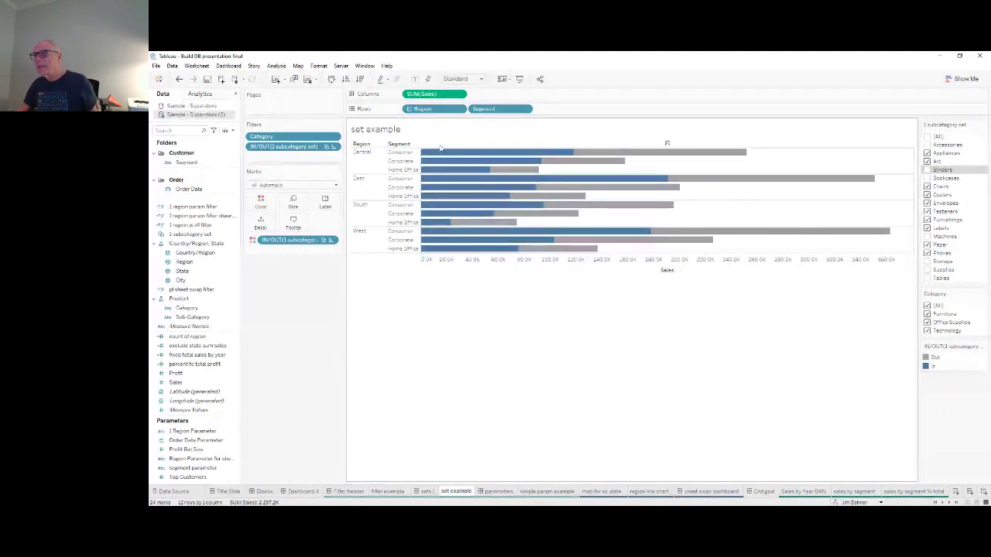
Add a second SUM(Sales) to Columns calculated as percent of total, and open the parameters slide
drag(445, 95, 540, 99)
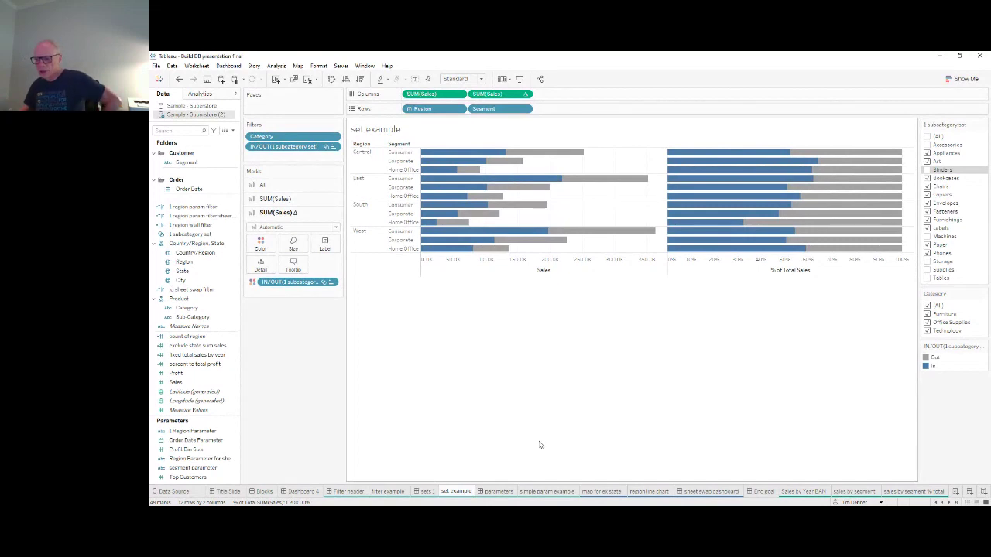
click(499, 492)
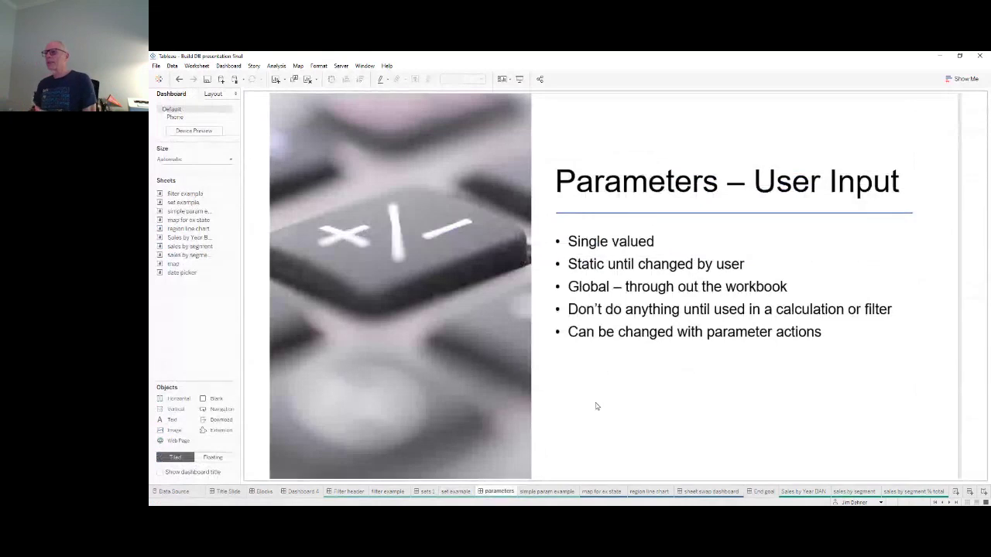
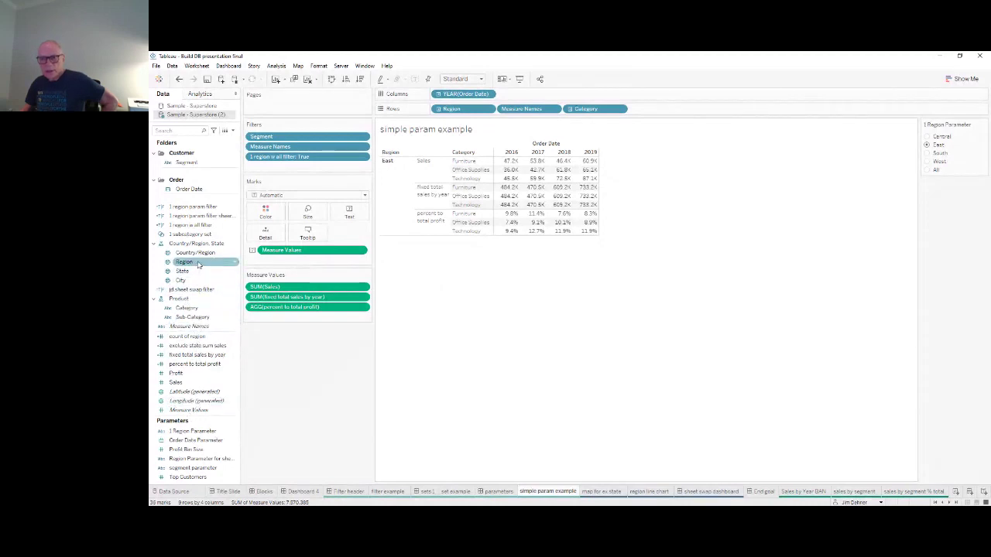
On the simple param example worksheet, start a list parameter from Region with an added value All, and discard it
click(199, 263)
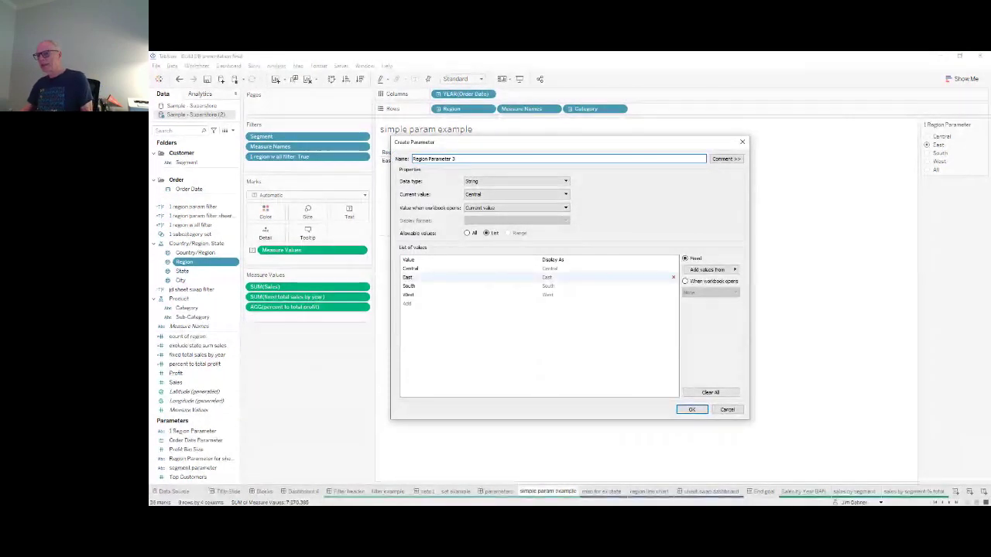
click(407, 304)
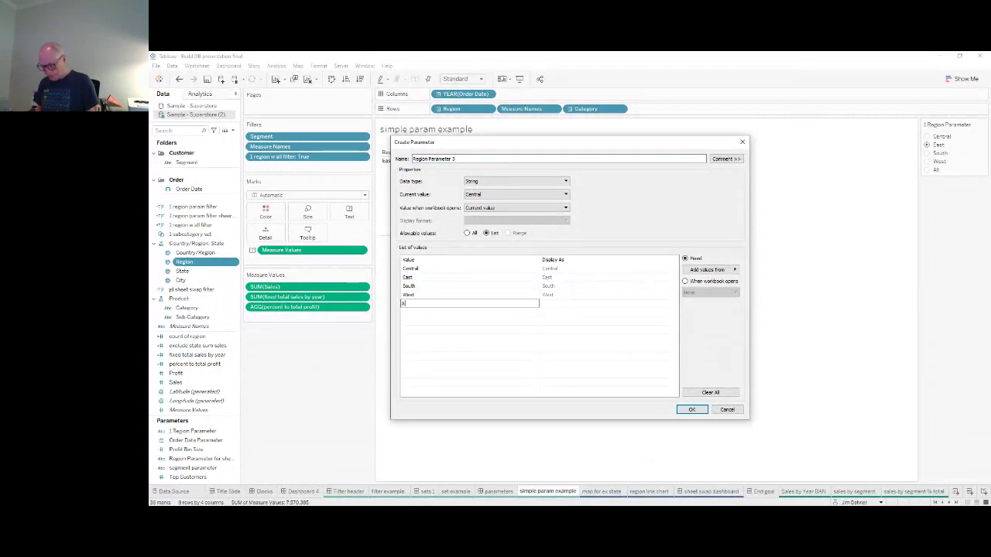
text(All)
key(Return)
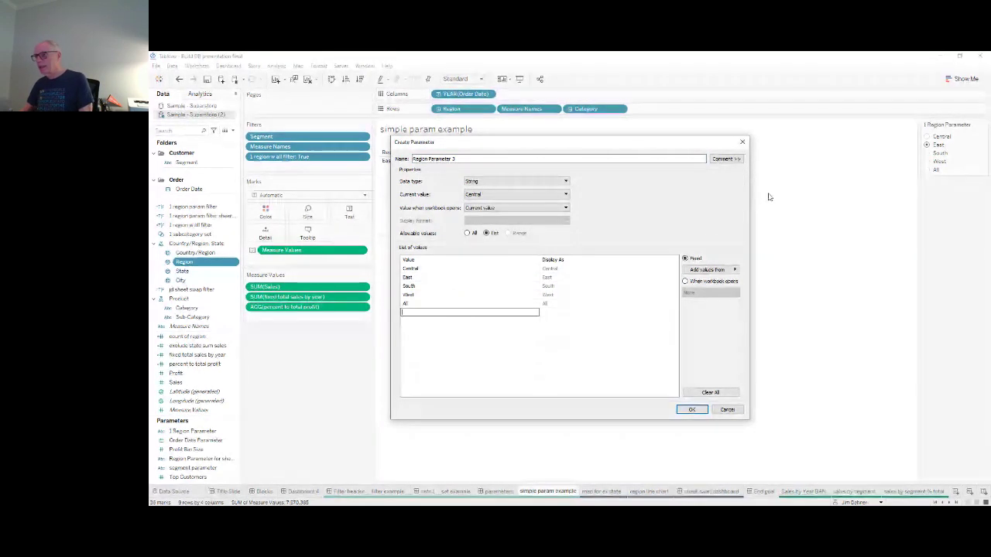
click(742, 142)
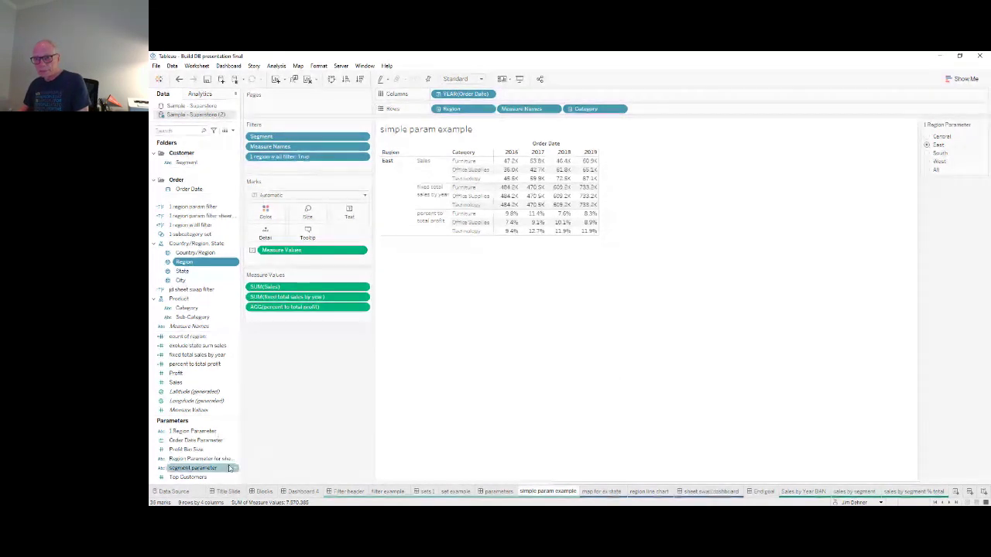
Widen the data pane to show full field names and open the 1 region param filter calculation
click(204, 431)
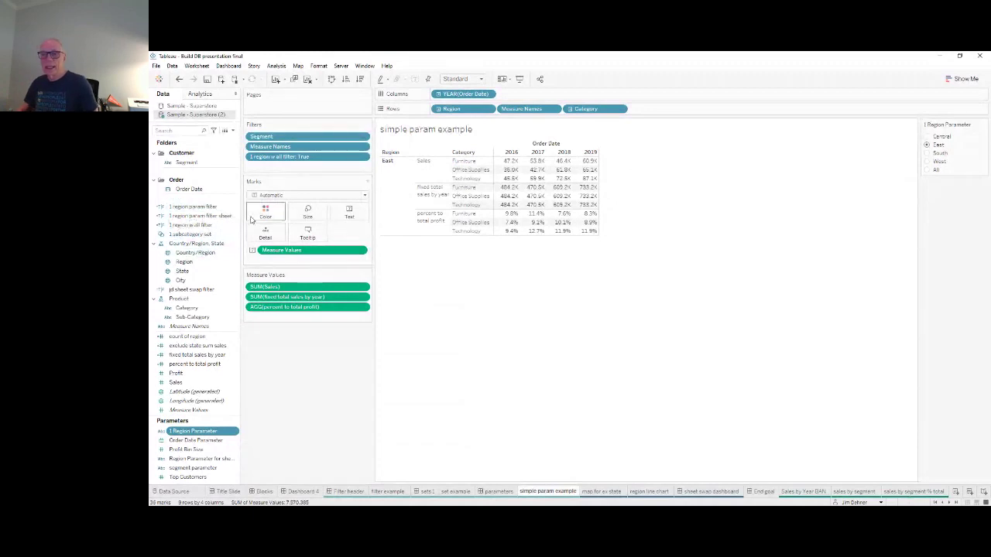
drag(241, 221, 290, 230)
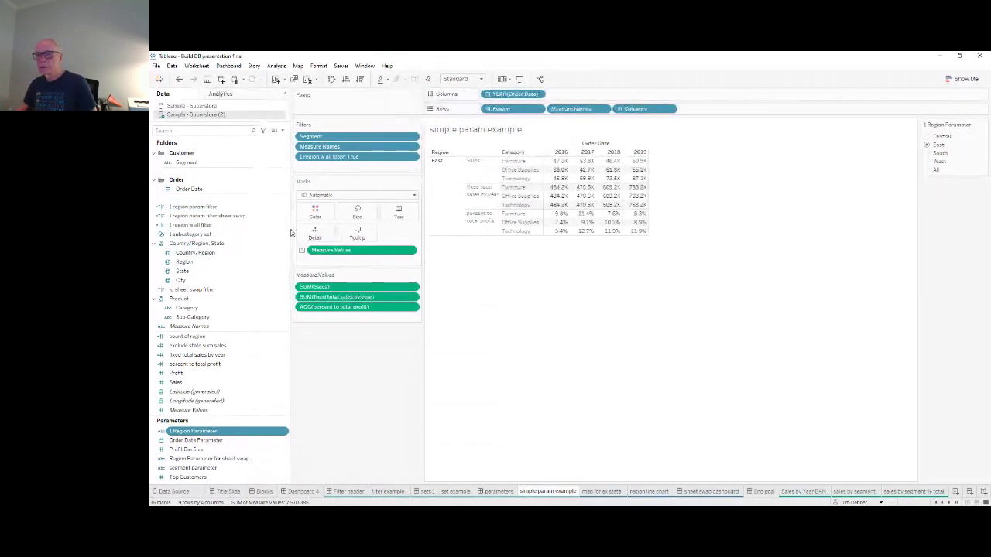
double_click(199, 209)
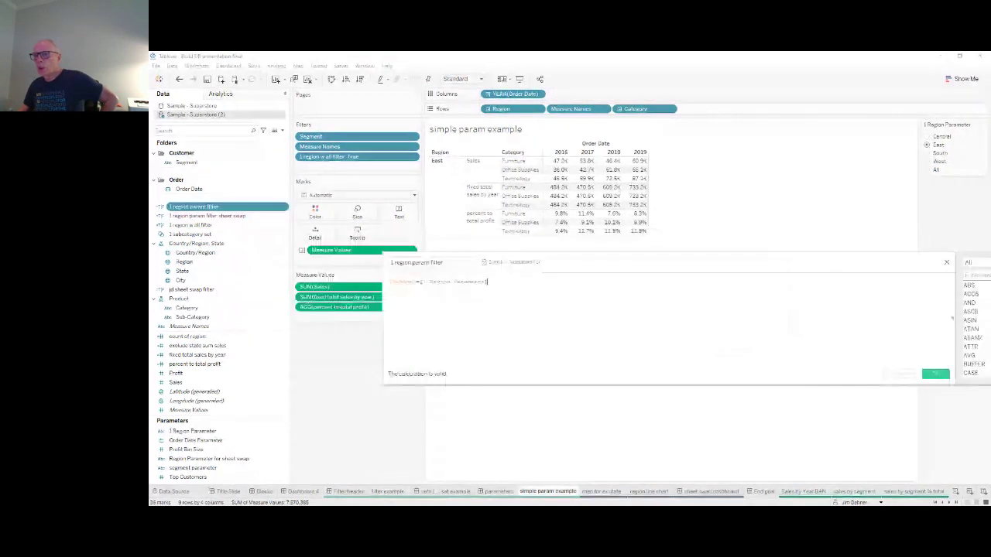
Enlarge the 1 region param filter formula for reading, close it, and switch 1 Region Parameter to Central and West
scroll(526, 290, up, 5)
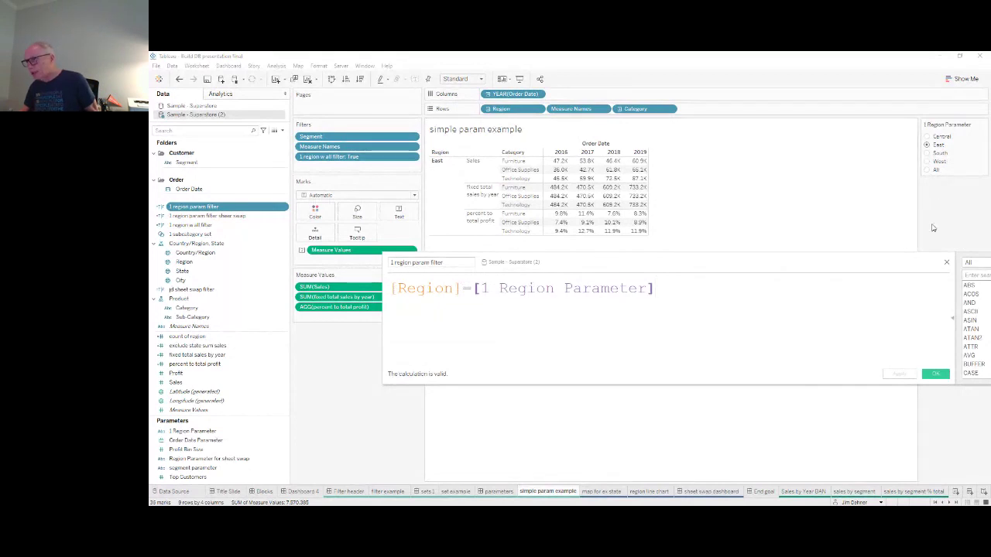
key(Escape)
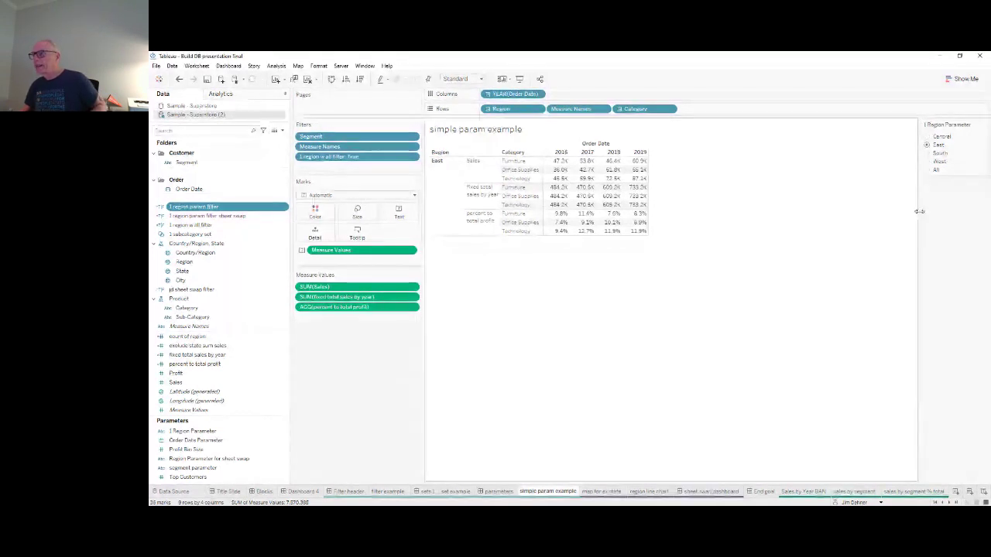
click(928, 136)
click(926, 161)
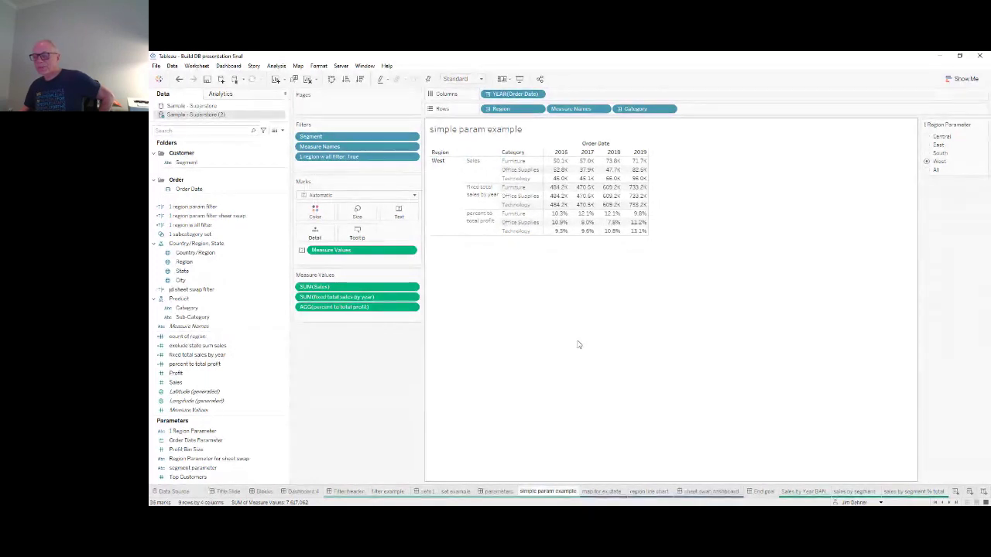
On the sheet swap dashboard, switch Region Parameter for sheet swap to All, East and back to South to compare the displayed sheets
click(700, 493)
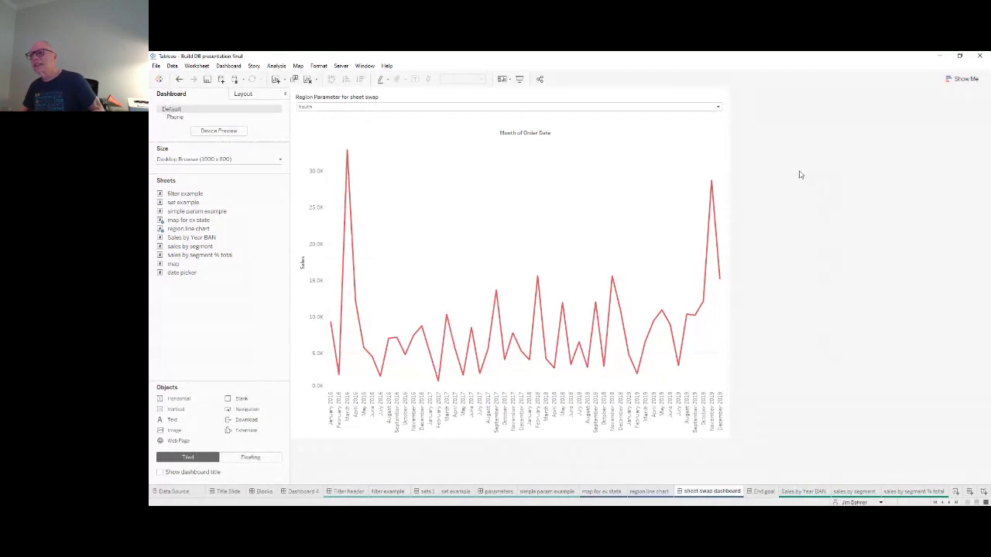
click(720, 110)
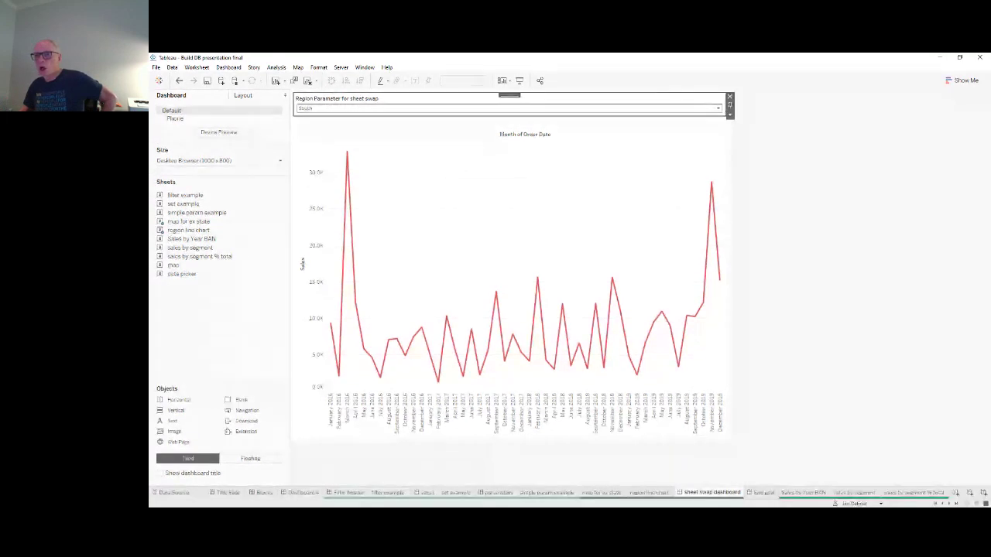
key(Up)
key(Up)
key(Up)
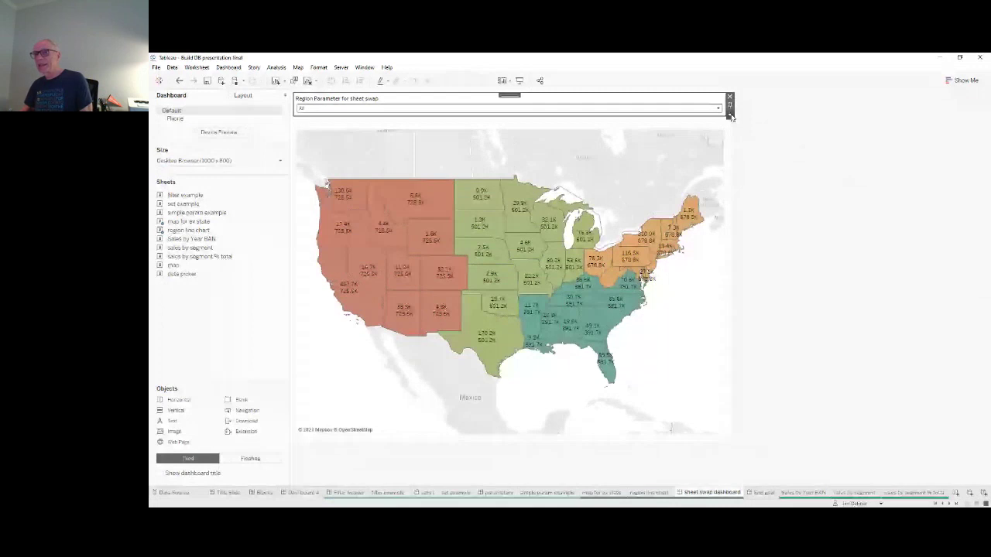
key(Down)
key(Down)
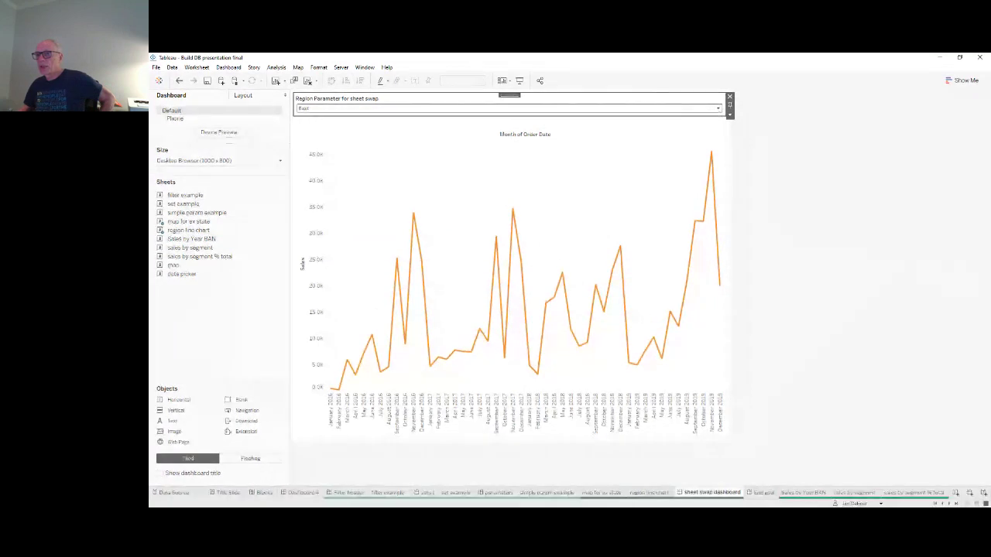
click(340, 141)
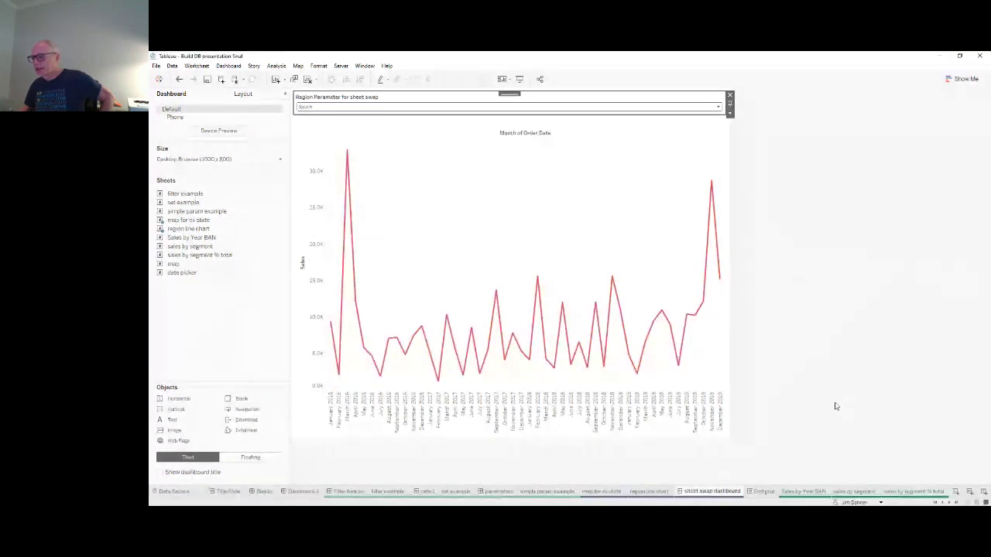
On the region line chart worksheet, remove both filters and undo the removals
click(650, 492)
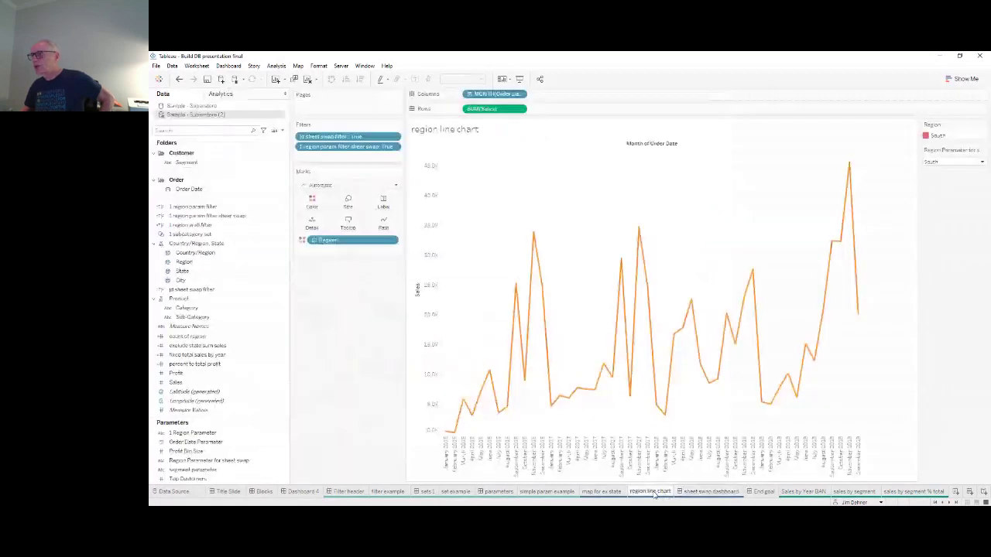
drag(346, 137, 209, 209)
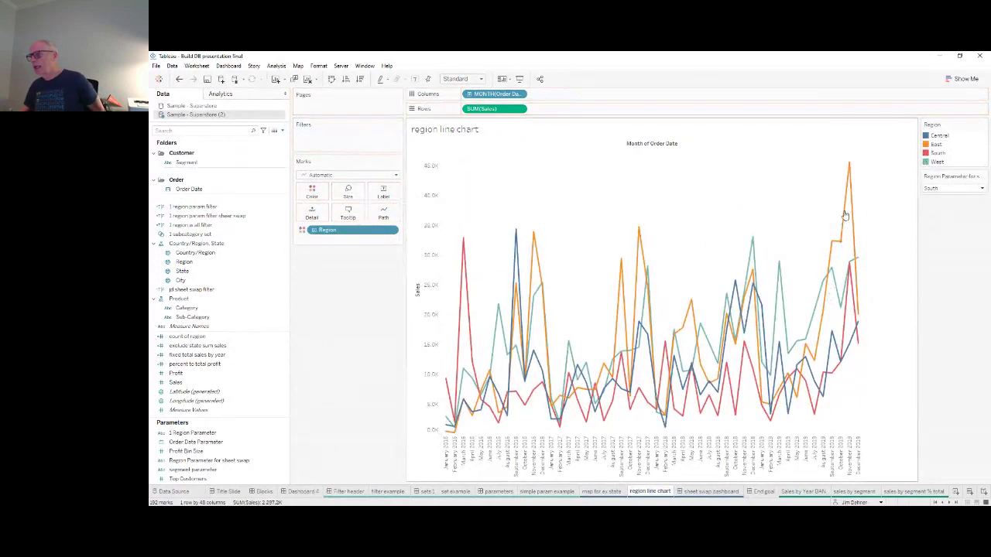
click(179, 78)
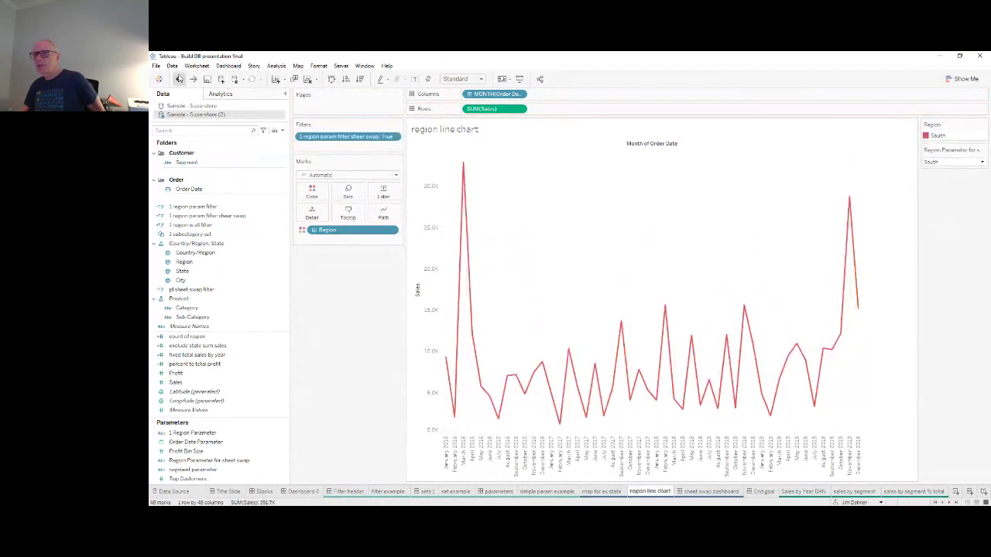
click(179, 79)
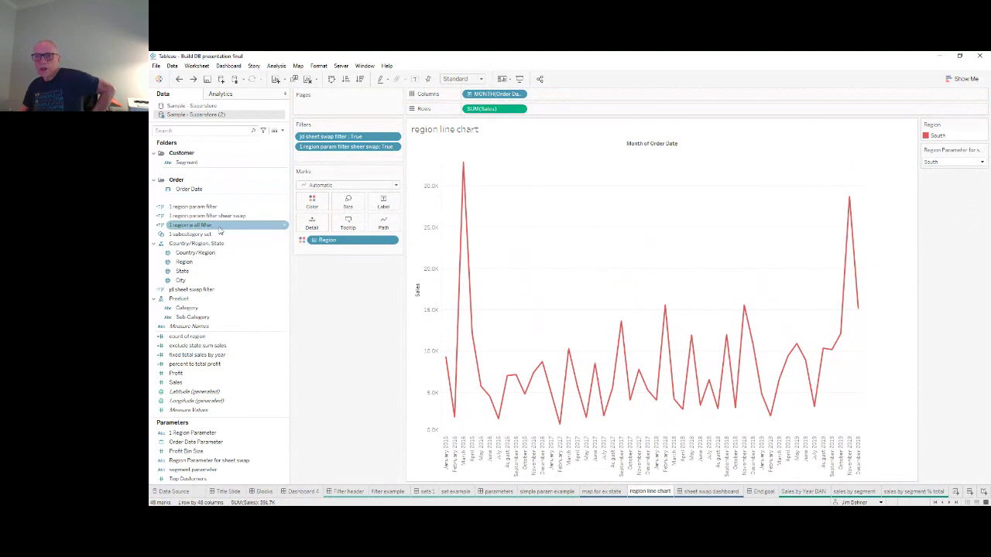
Open the 1 region param filter calculation, enlarge its formula for reading, and close it without changes
click(200, 208)
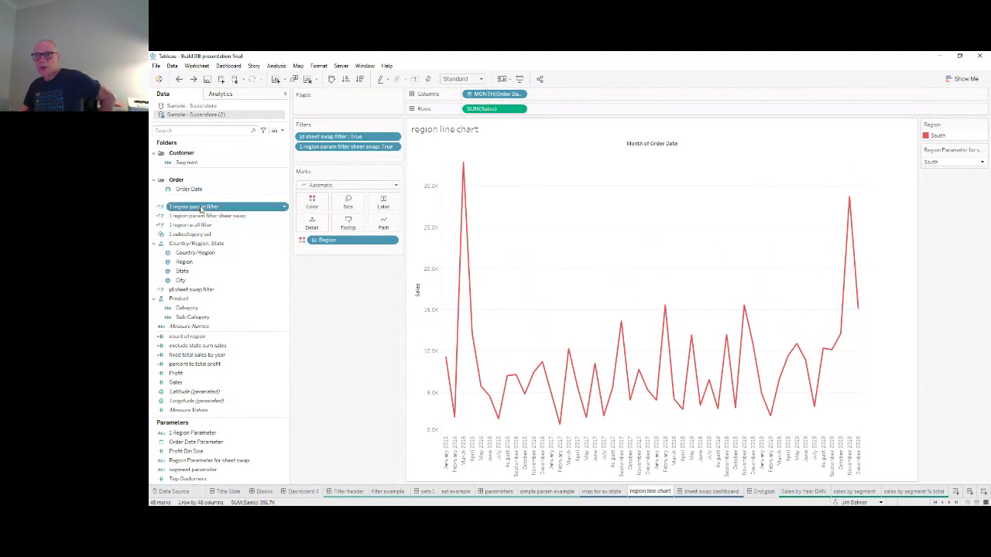
double_click(200, 207)
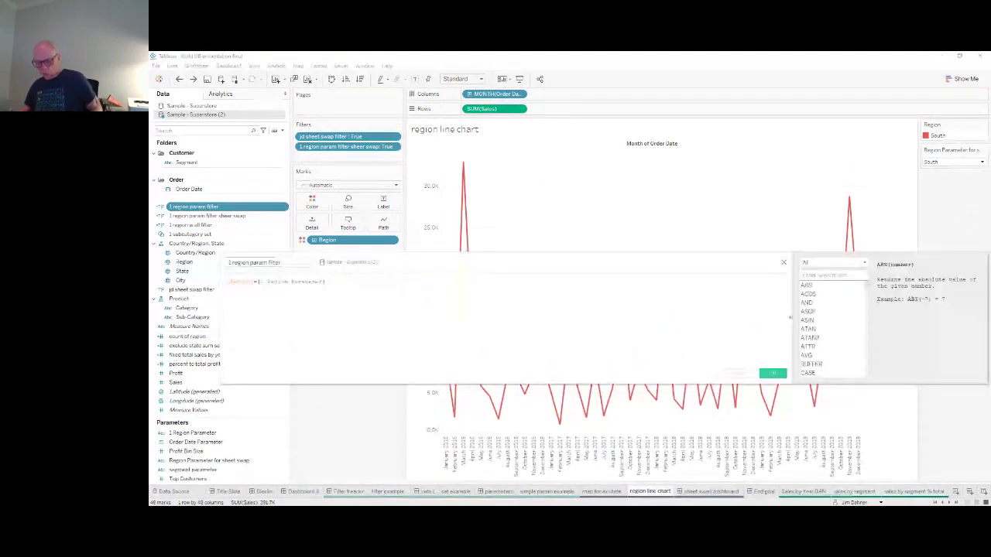
scroll(344, 286, up, 3)
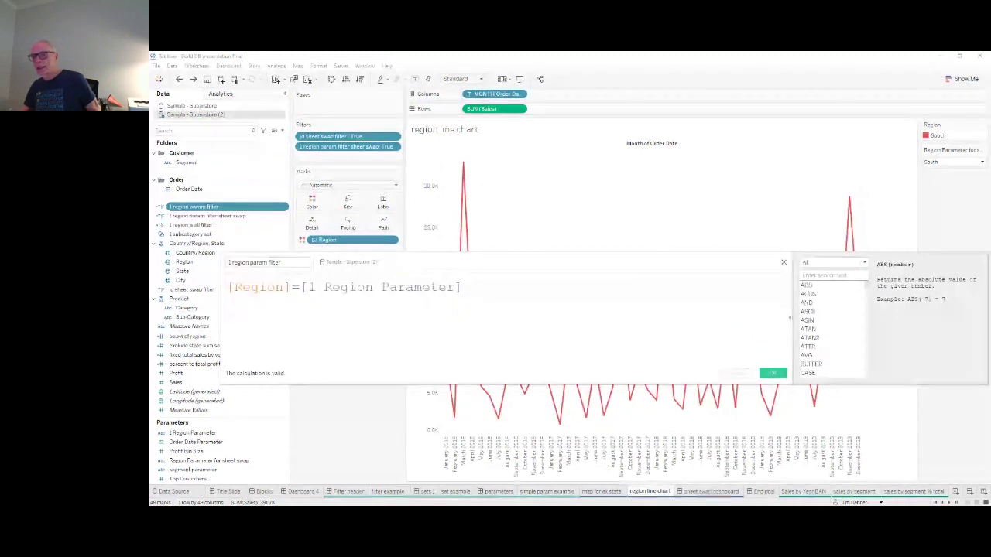
key(Escape)
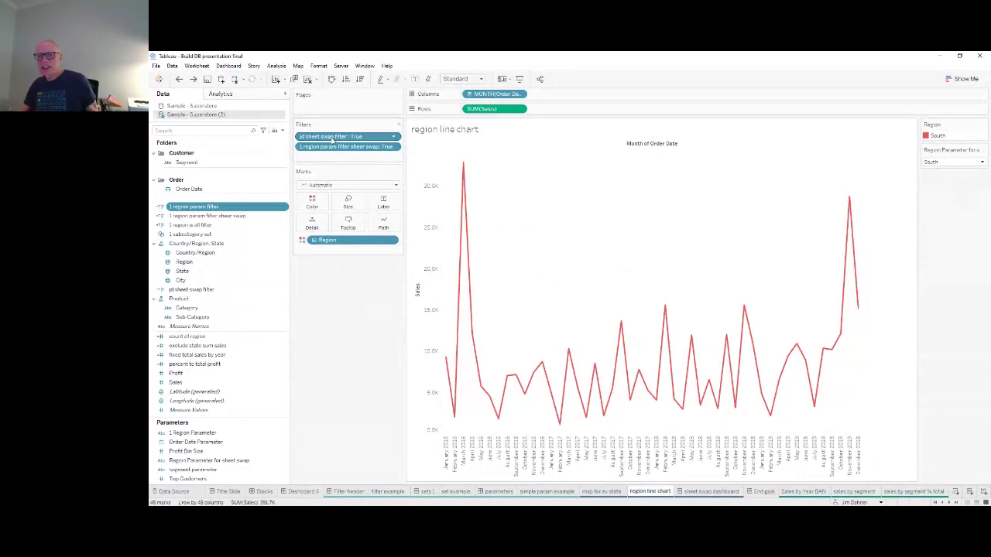
Examine the jd sheet swap filter formula at an enlarged text size, and close the calculation without changes
double_click(193, 290)
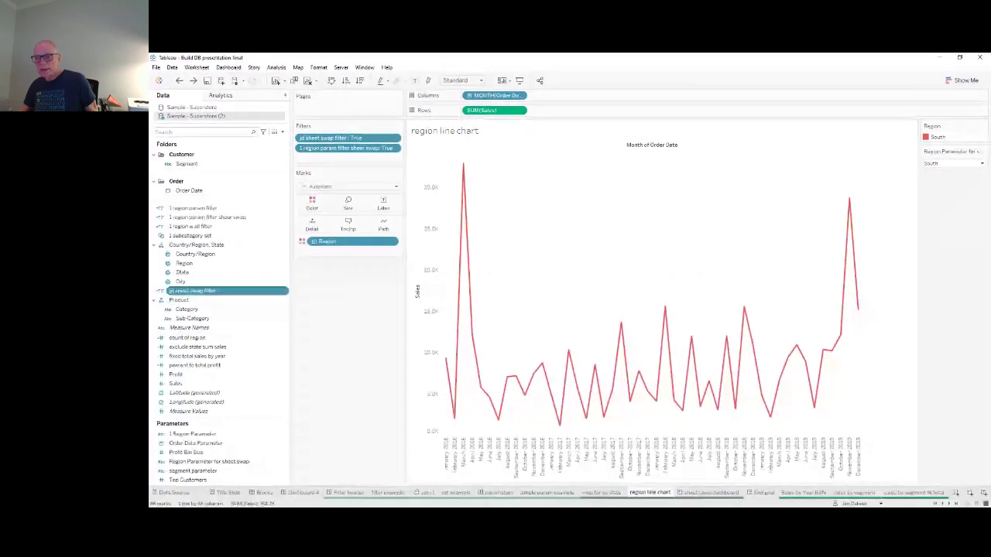
scroll(503, 281, up, 3)
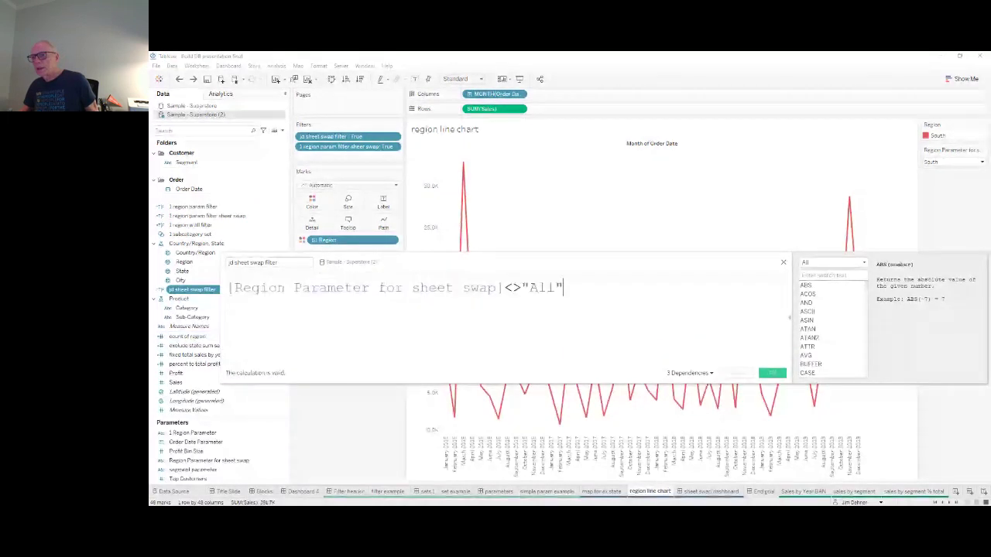
drag(503, 262, 576, 196)
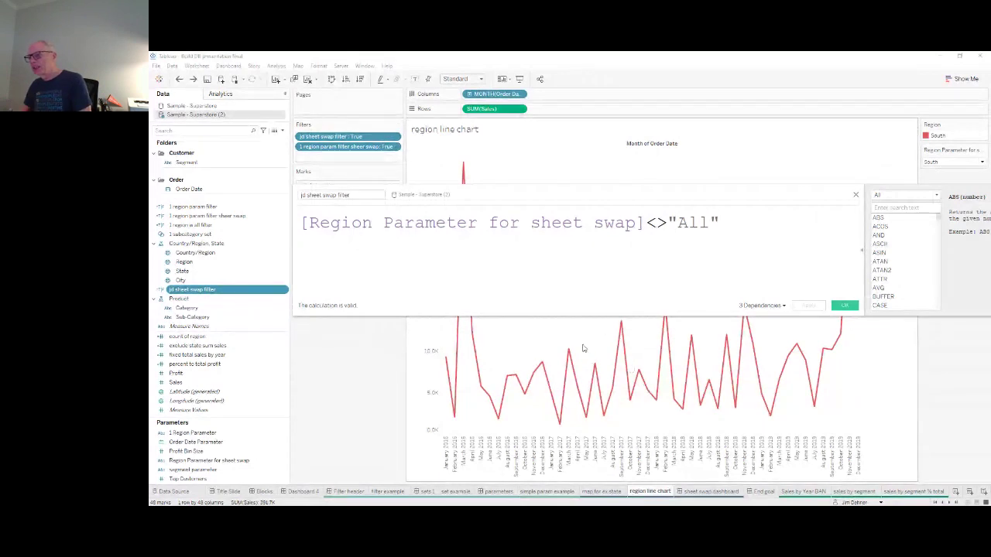
key(Escape)
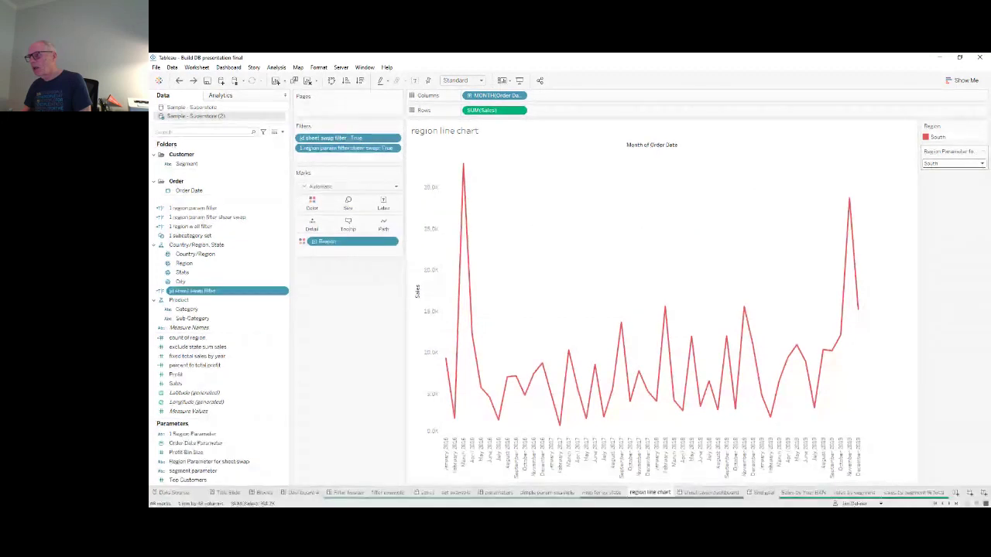
Set Region Parameter for sheet swap to All on the region line chart and open the map for ex state worksheet
click(981, 164)
click(924, 213)
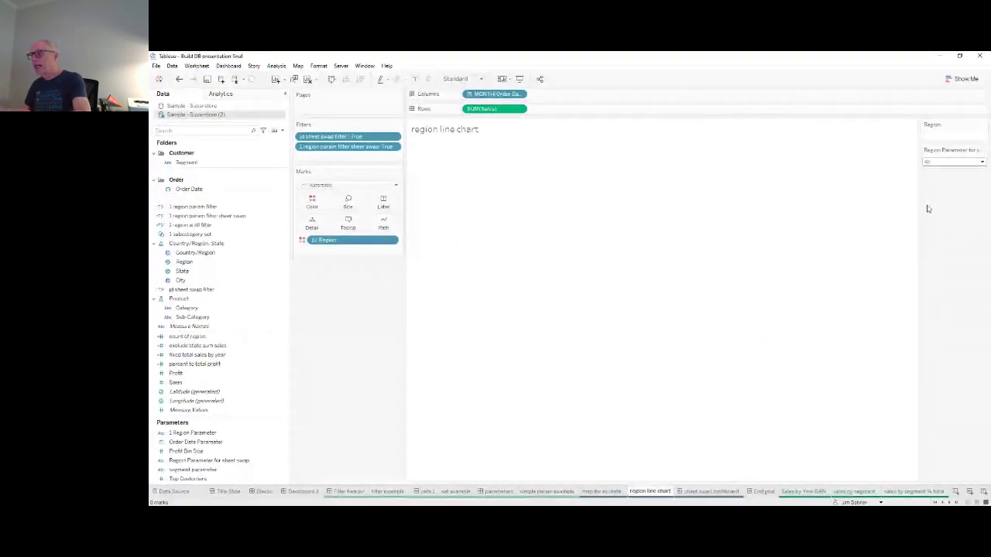
click(596, 492)
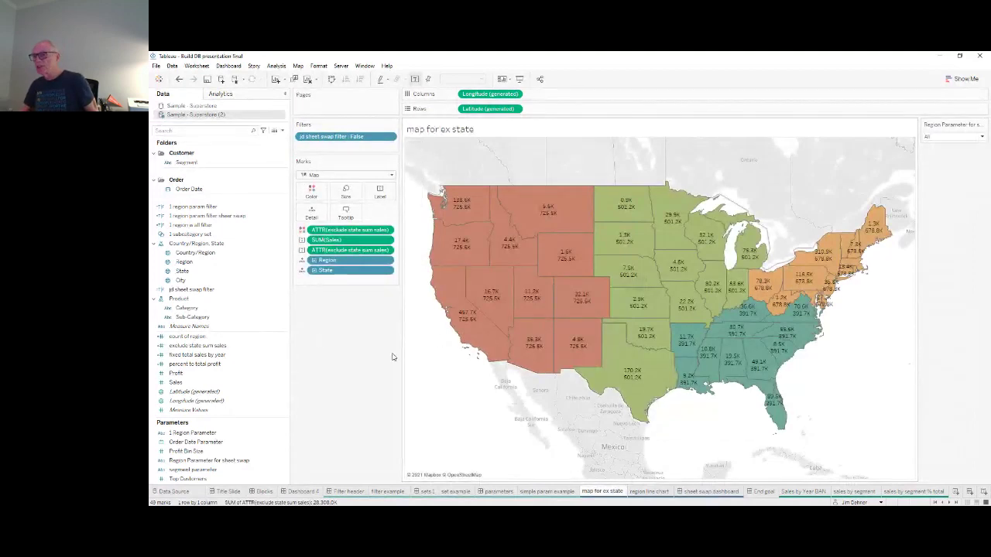
Examine the exclude state sum sales formula at an enlarged text size, and close the calculation
click(258, 347)
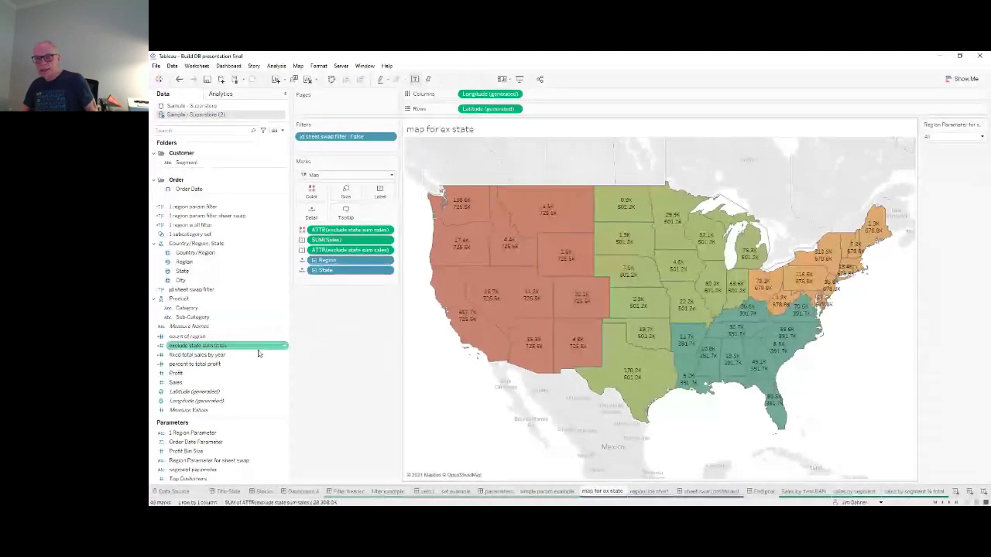
double_click(210, 349)
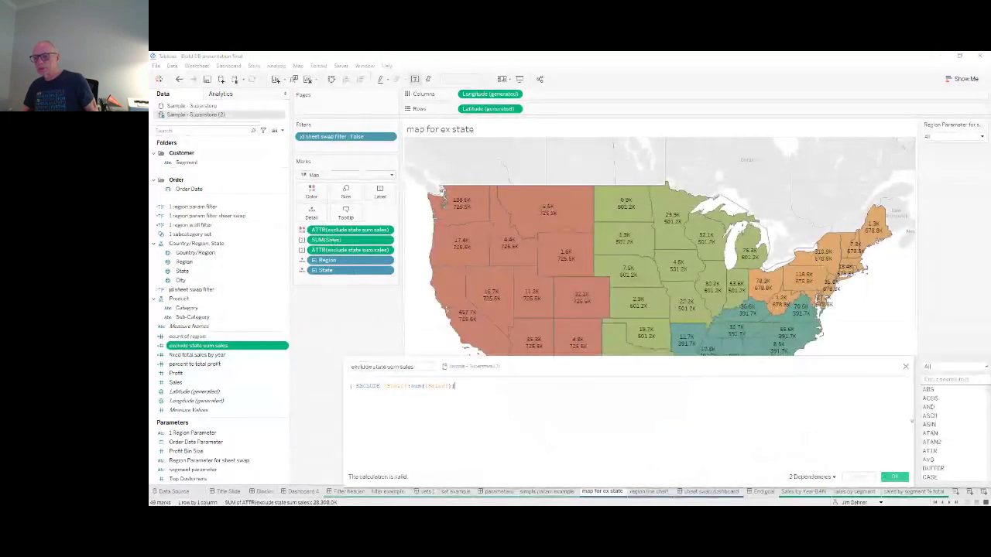
scroll(465, 391, up, 4)
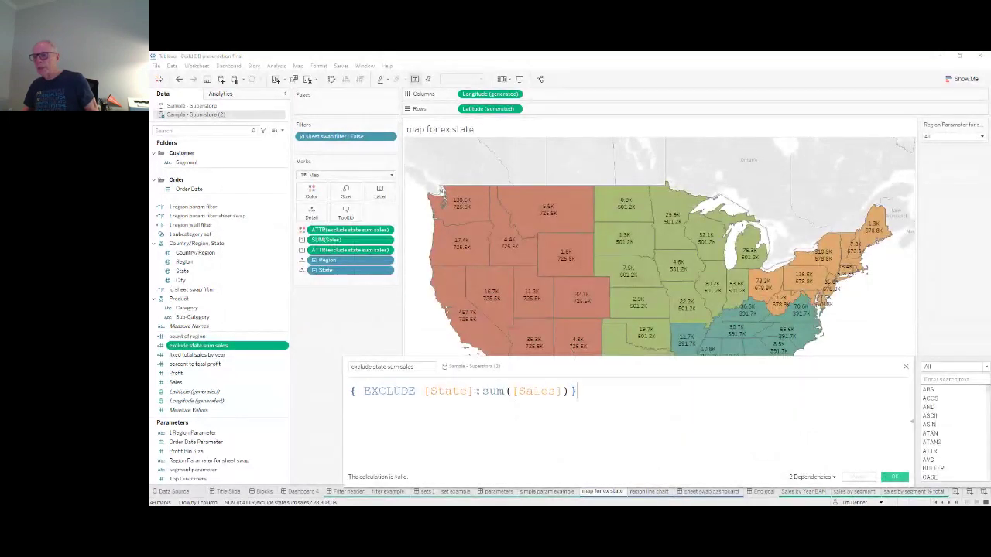
drag(588, 367, 588, 319)
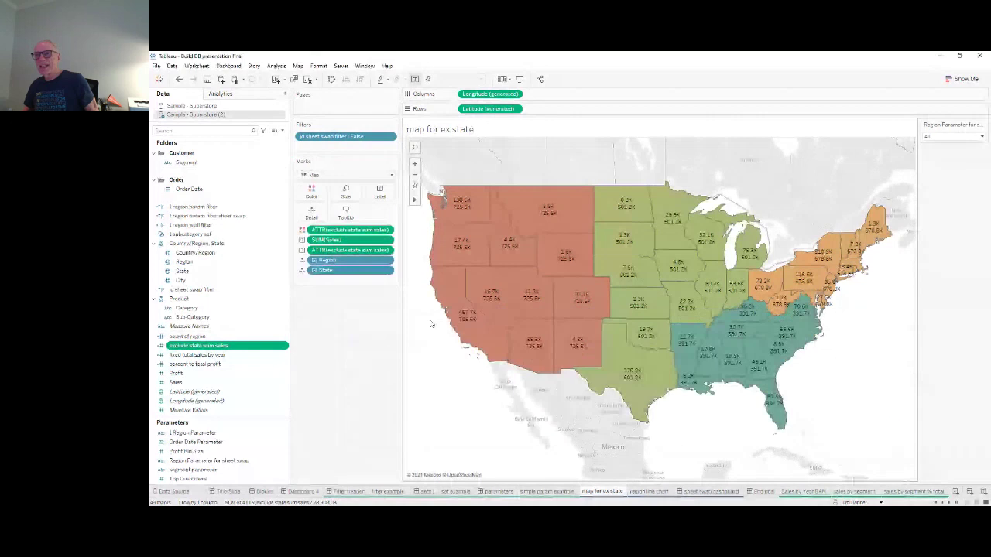
Inspect the map's filter settings for jd sheet swap filter and close them without changes
click(199, 291)
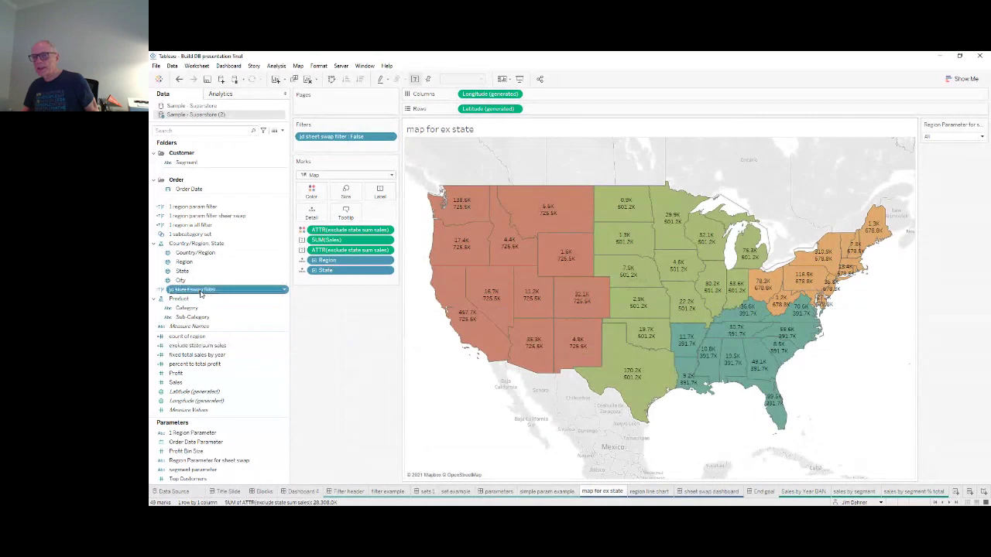
double_click(200, 291)
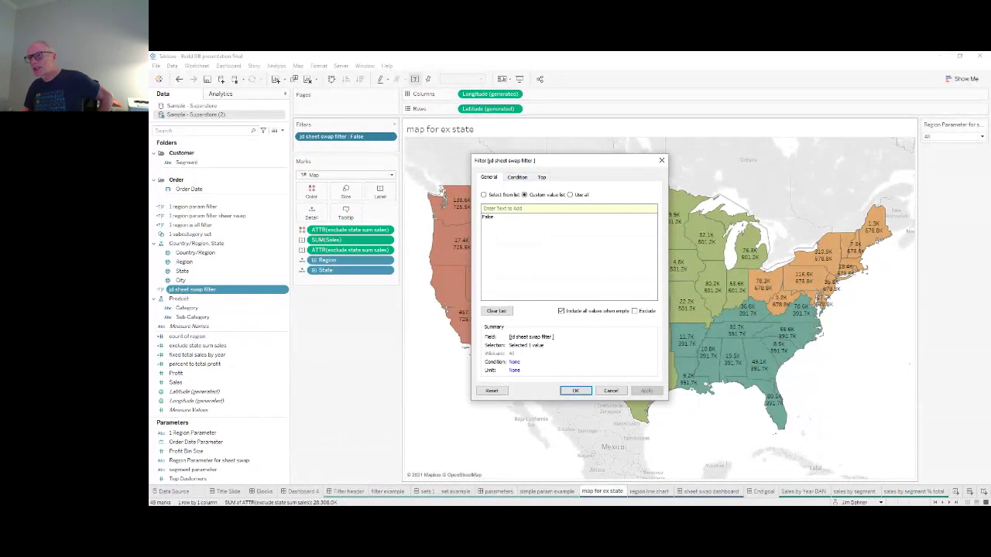
click(661, 160)
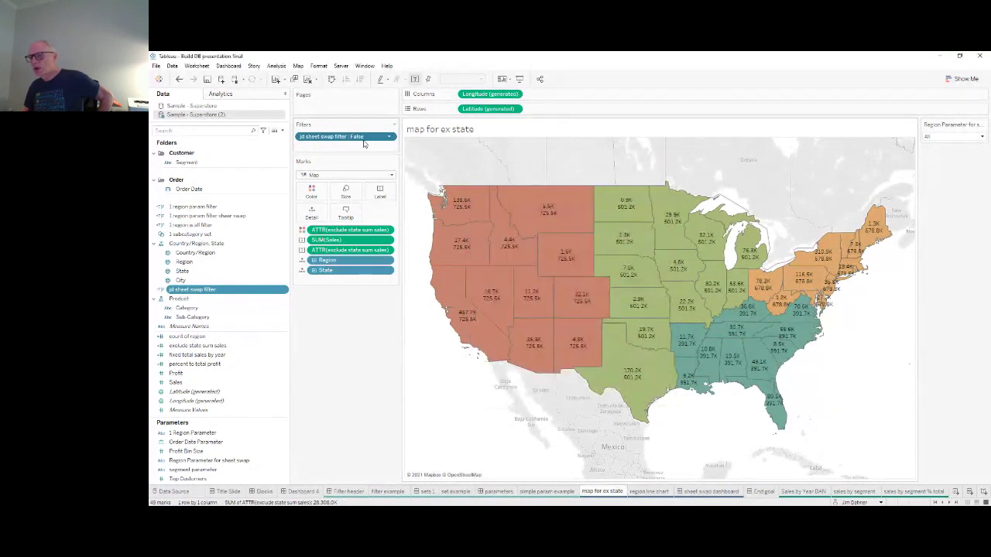
Go past the region line chart to the sheet swap dashboard and set Region Parameter for sheet swap to East
key(ctrl+Tab)
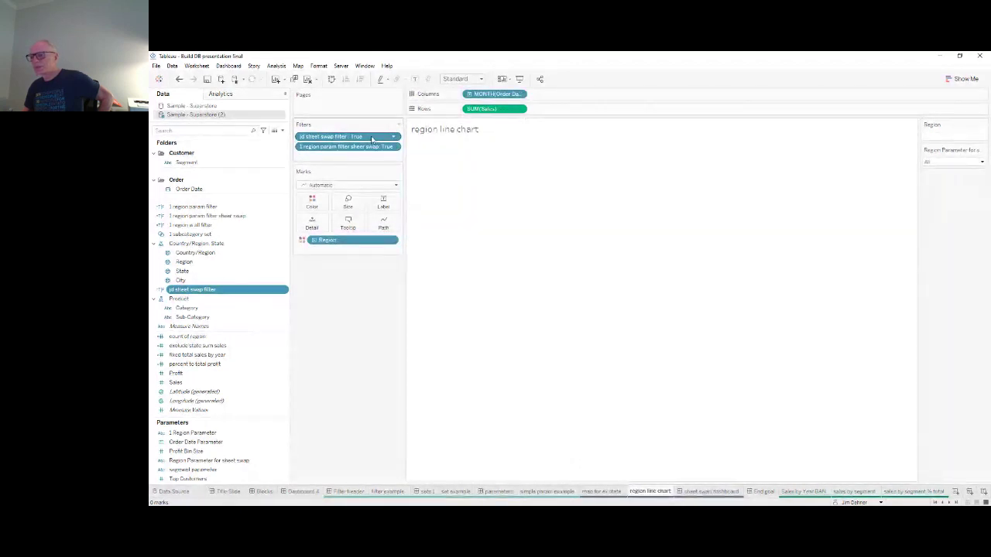
key(ctrl+Tab)
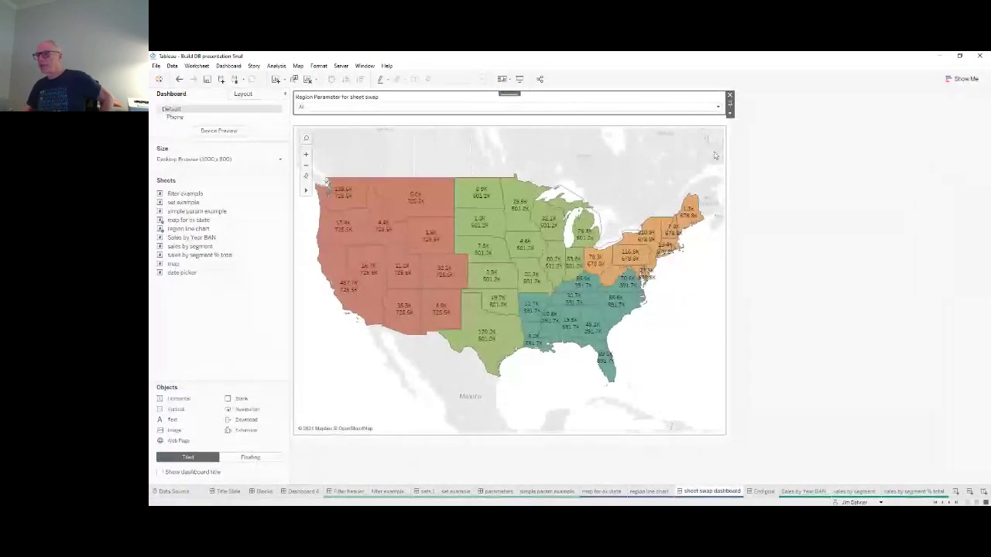
click(718, 107)
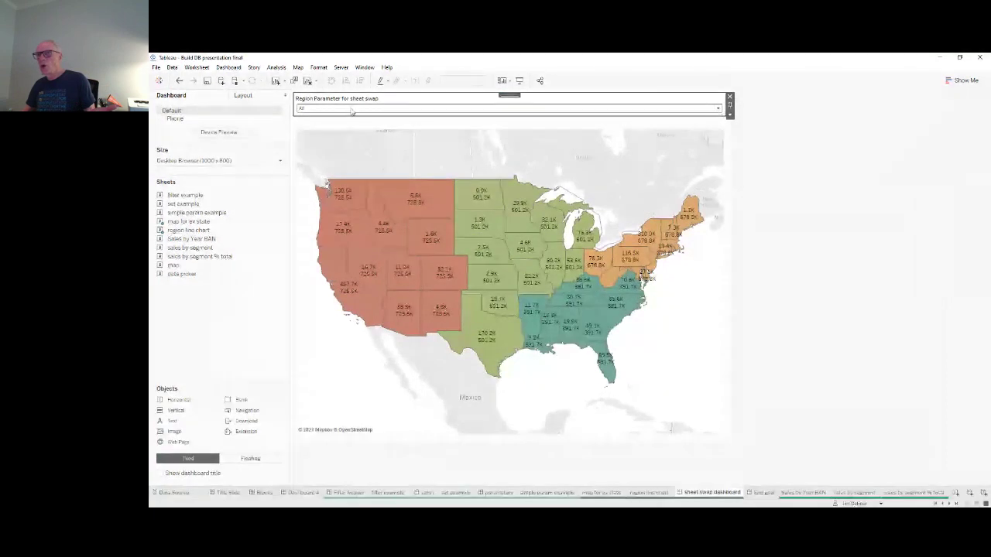
click(305, 124)
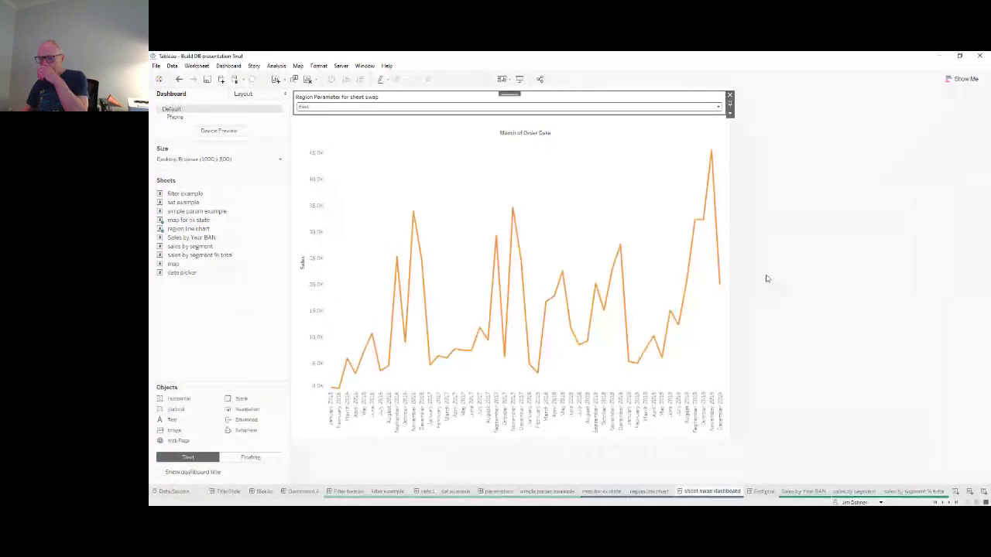
Create a new dashboard after the sheet swap dashboard and place map for ex state with region line chart below it
click(705, 495)
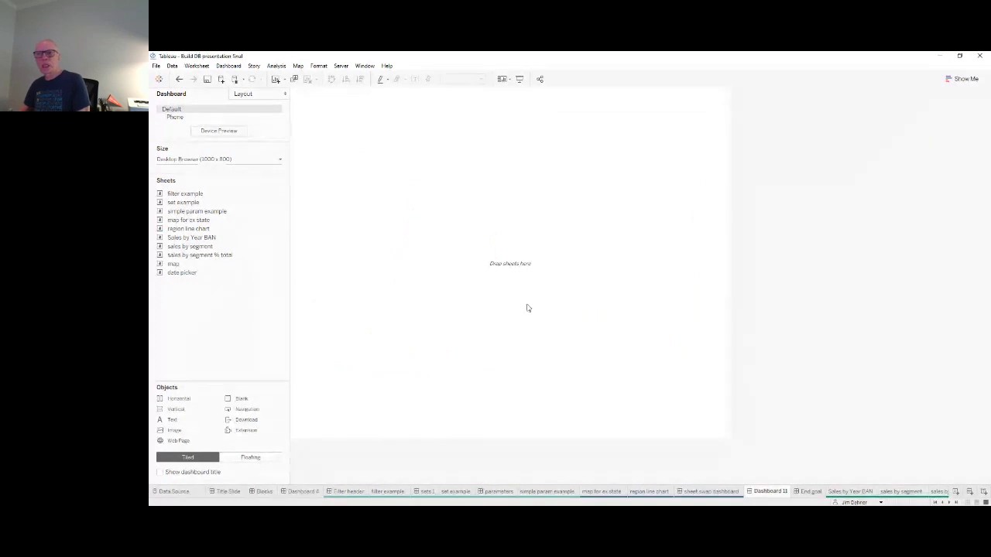
drag(193, 219, 356, 361)
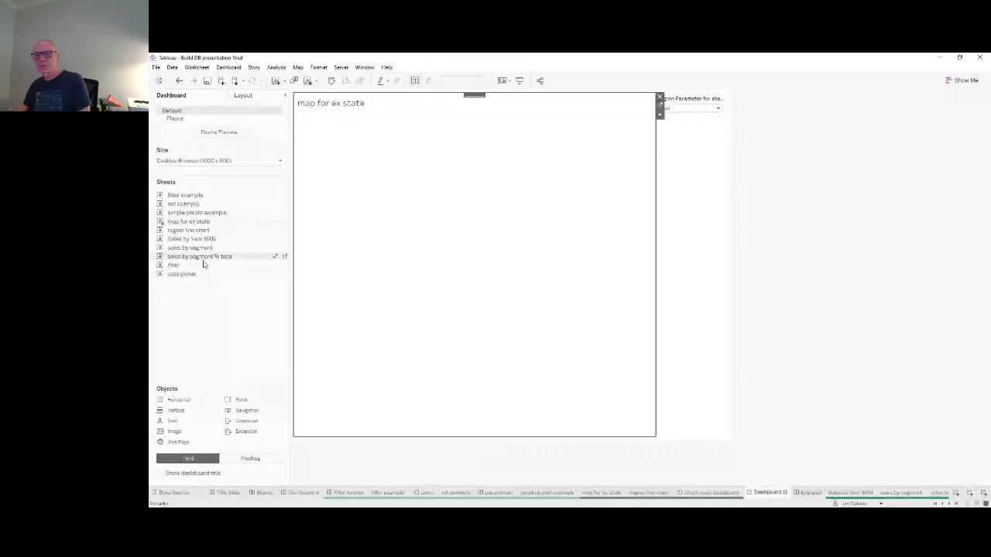
drag(191, 230, 447, 347)
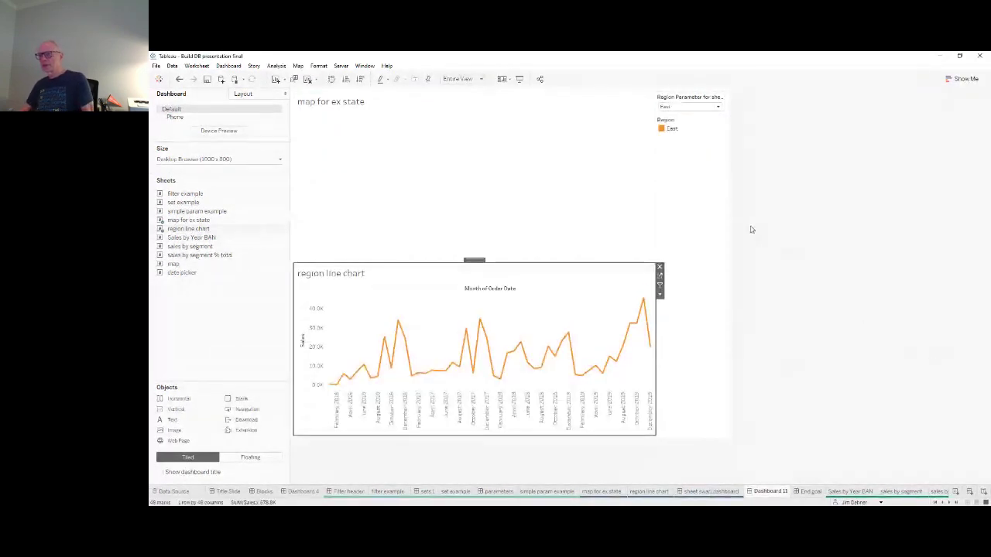
Set Region Parameter for sheet swap to All on the new dashboard
click(722, 114)
click(688, 108)
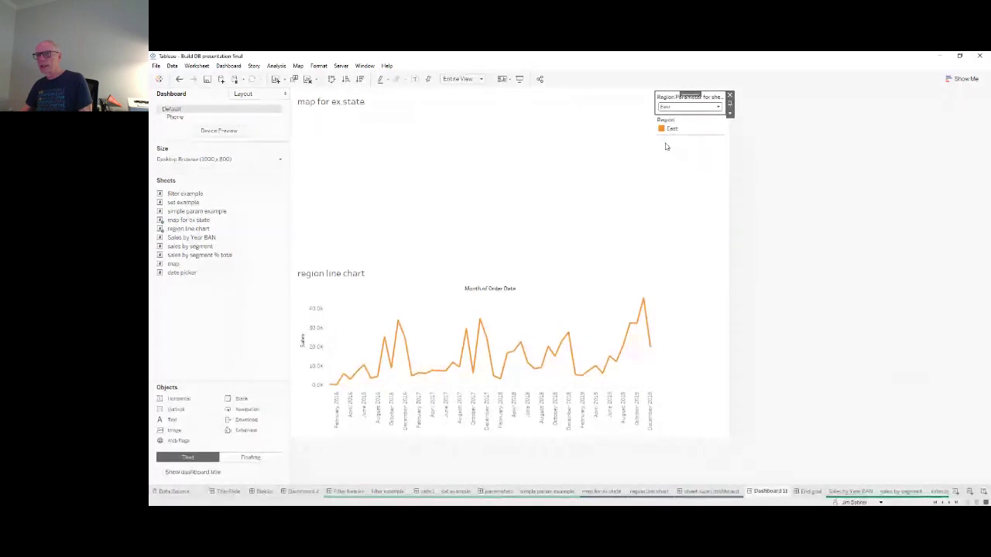
click(674, 118)
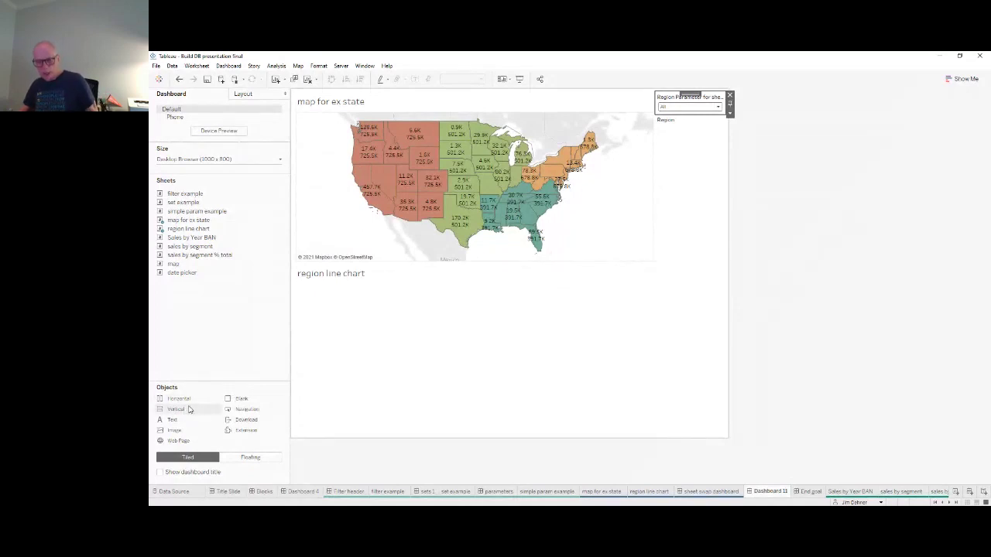
Stack the map and the region line chart in a vertical layout container and set Region Parameter for sheet swap to East
drag(183, 401, 474, 161)
click(510, 244)
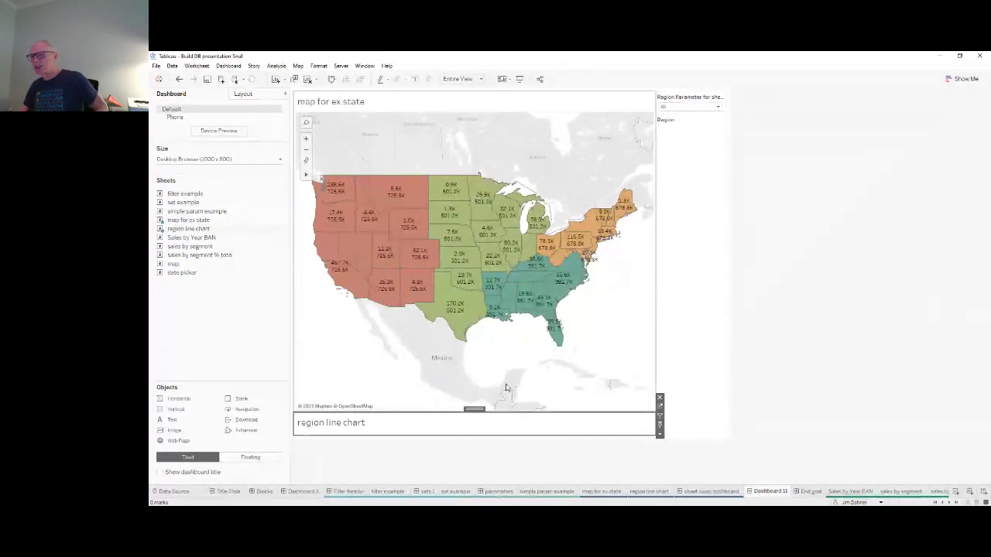
click(718, 109)
click(685, 133)
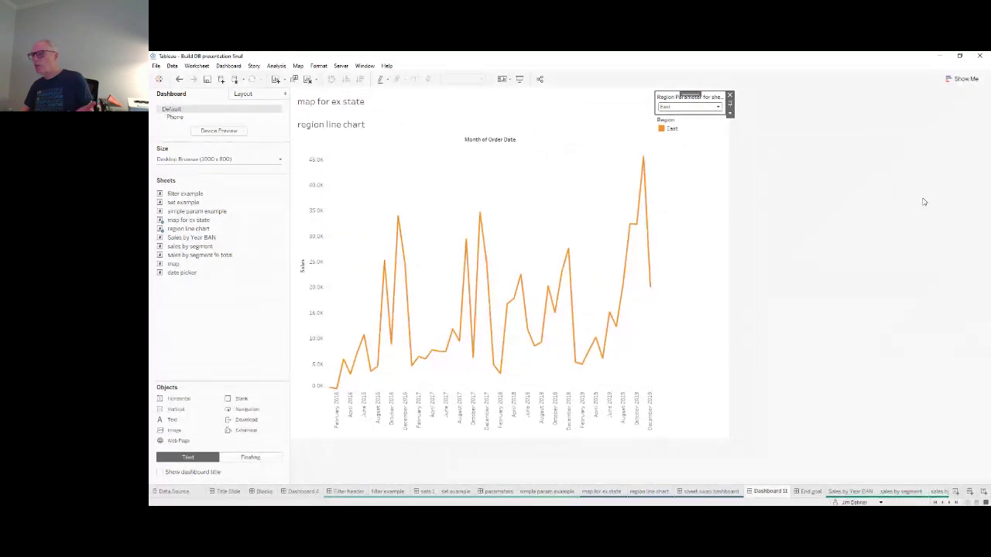
Hide the titles of map for ex state and region line chart, and set Region Parameter for sheet swap to South
click(341, 108)
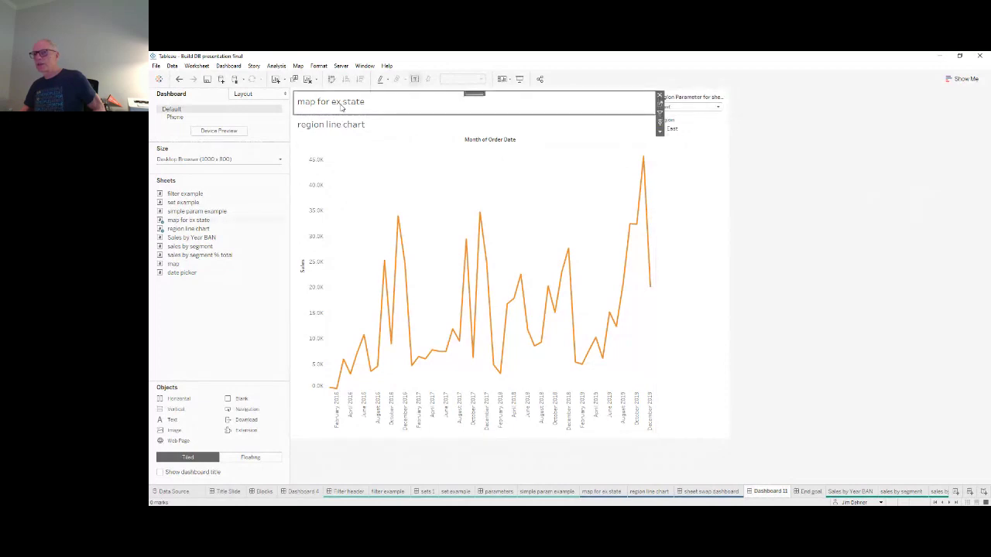
key(Delete)
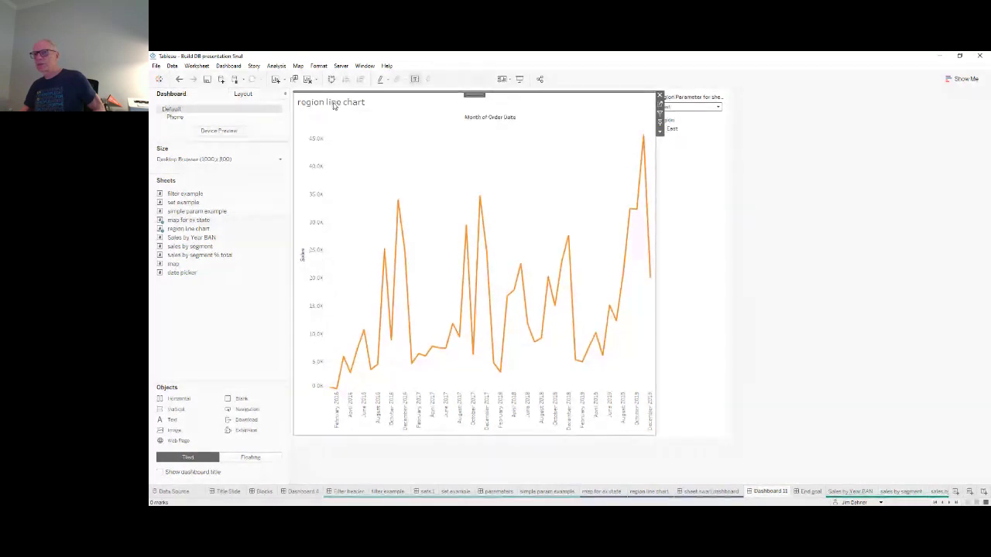
click(886, 183)
click(719, 109)
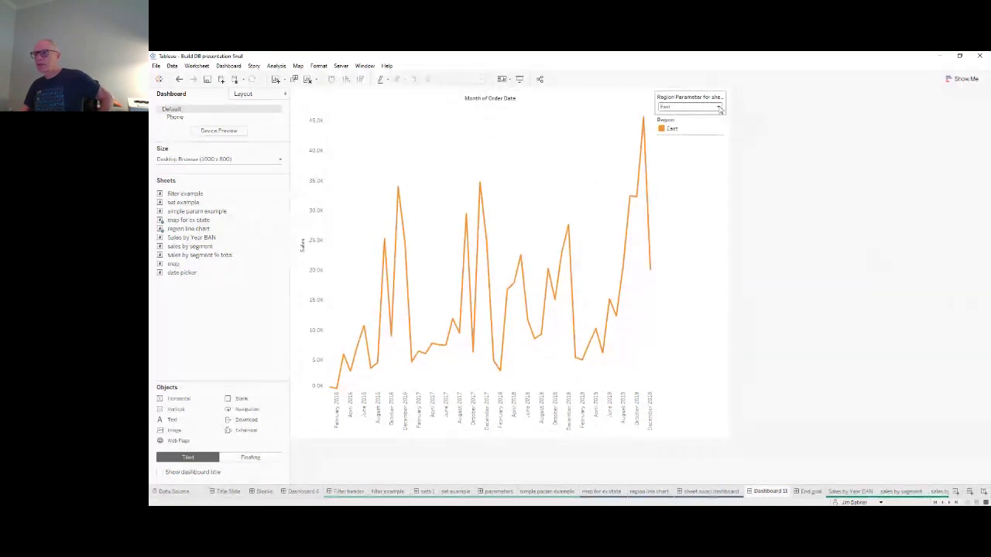
click(675, 116)
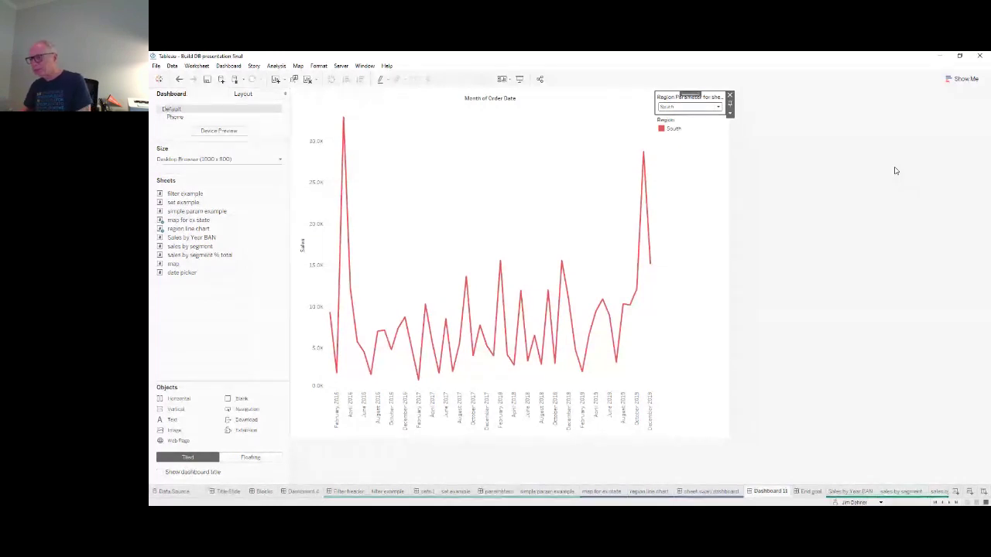
View the End goal dashboard and open the Sales by Year BAN worksheet
click(810, 492)
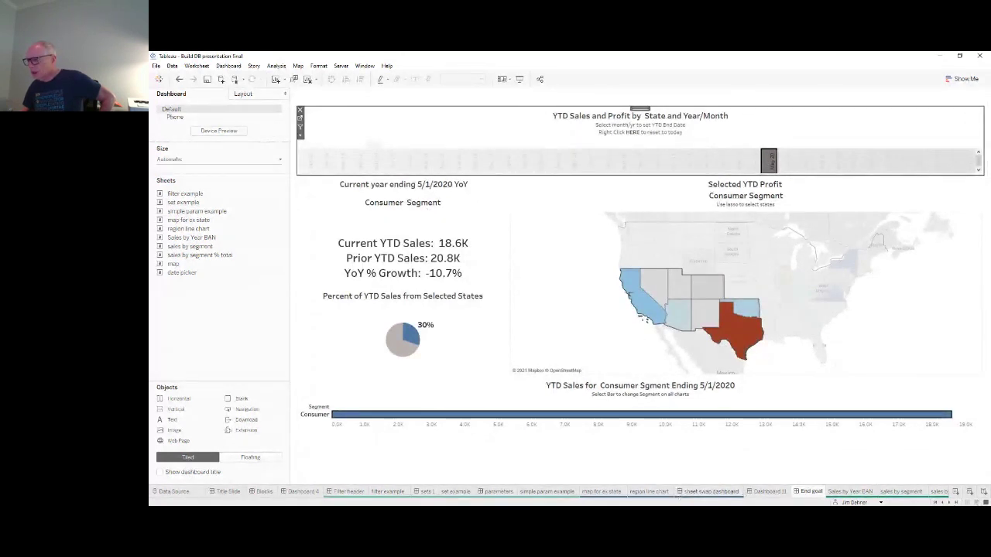
click(956, 502)
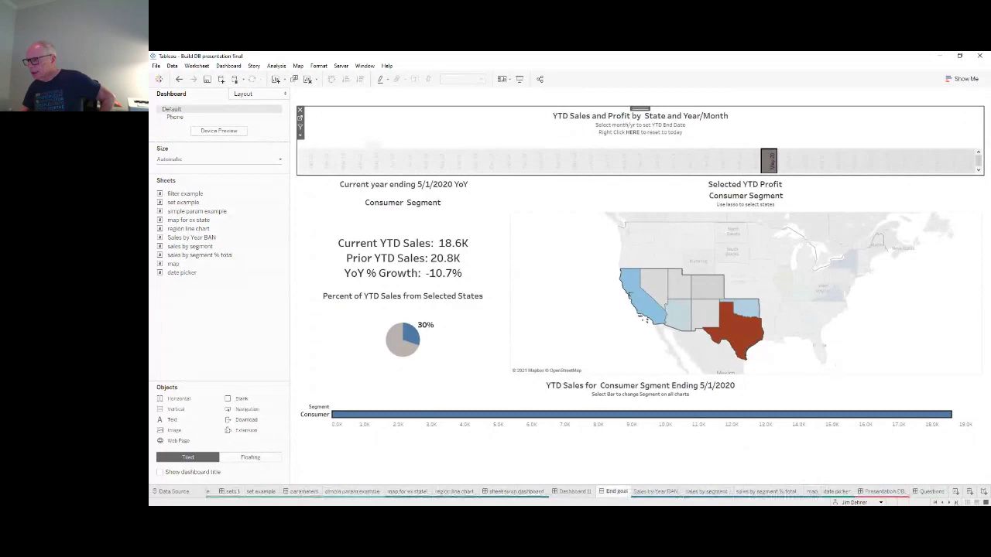
click(658, 491)
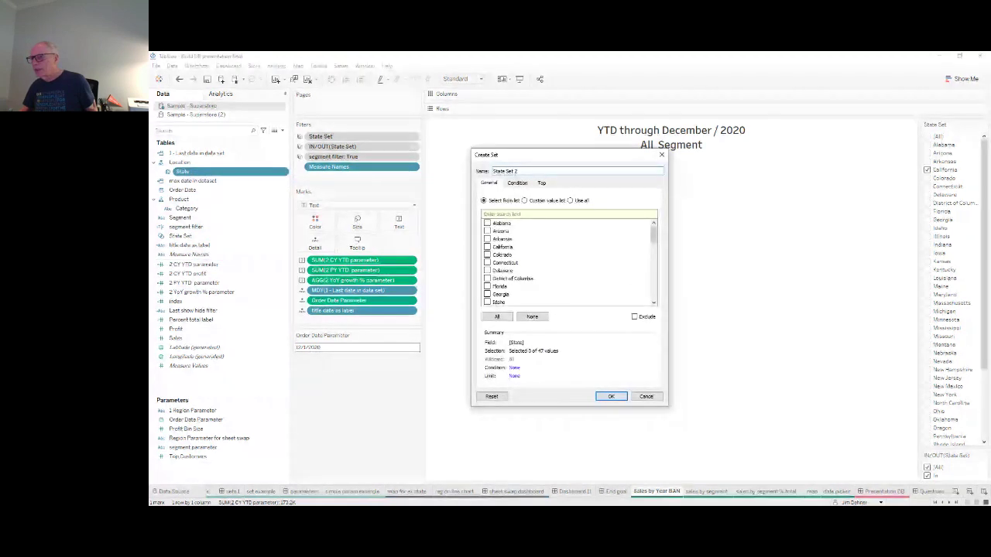
Inspect the condition and general options for creating a set from State, and close the dialog without creating it
click(516, 183)
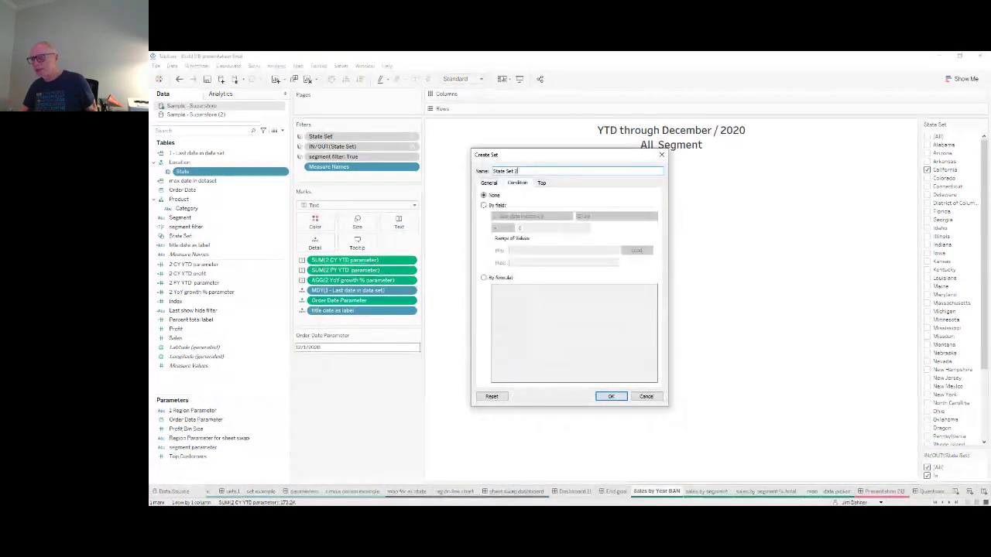
click(488, 183)
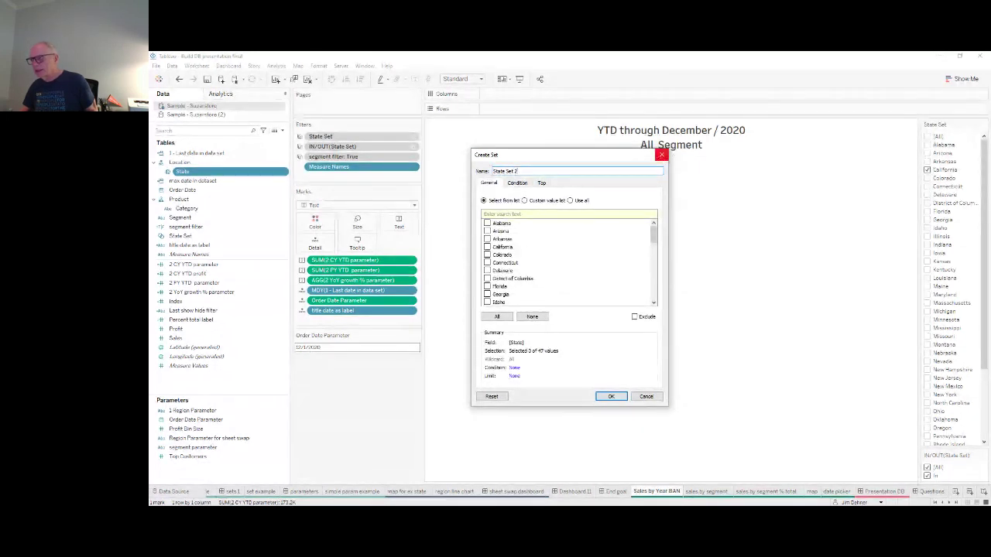
click(661, 156)
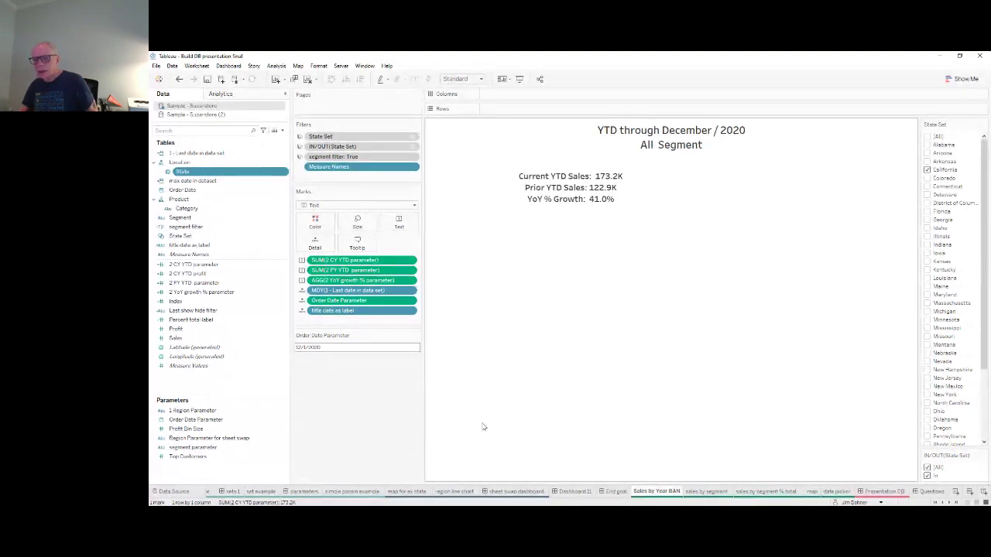
Inspect the settings of Order Date Parameter, including its value when the workbook opens, and close them unchanged
click(212, 422)
click(212, 422)
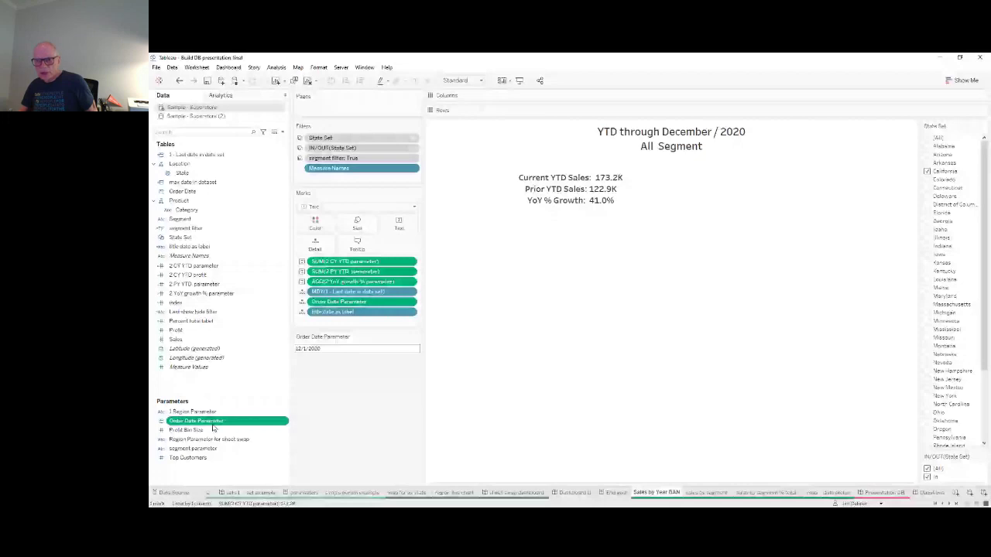
right_click(213, 425)
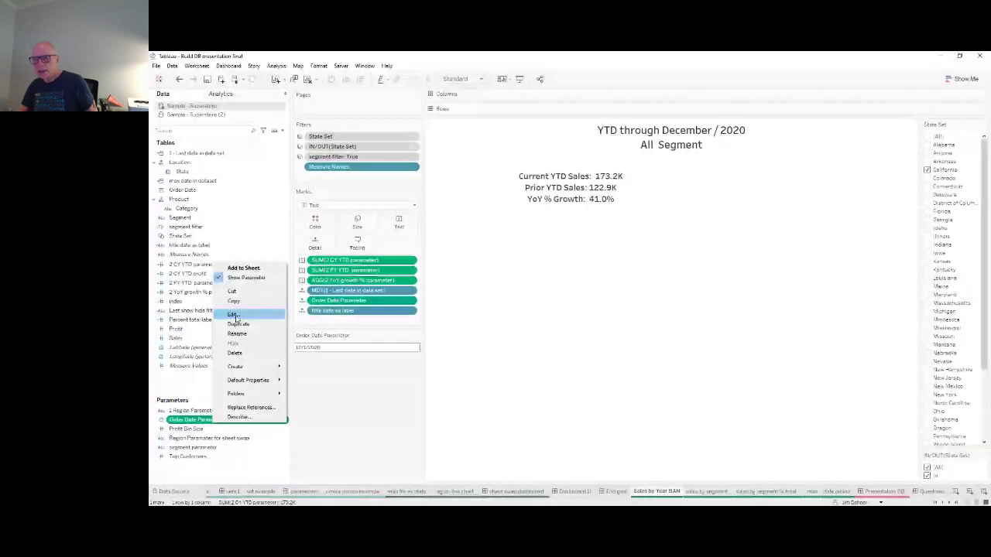
click(230, 314)
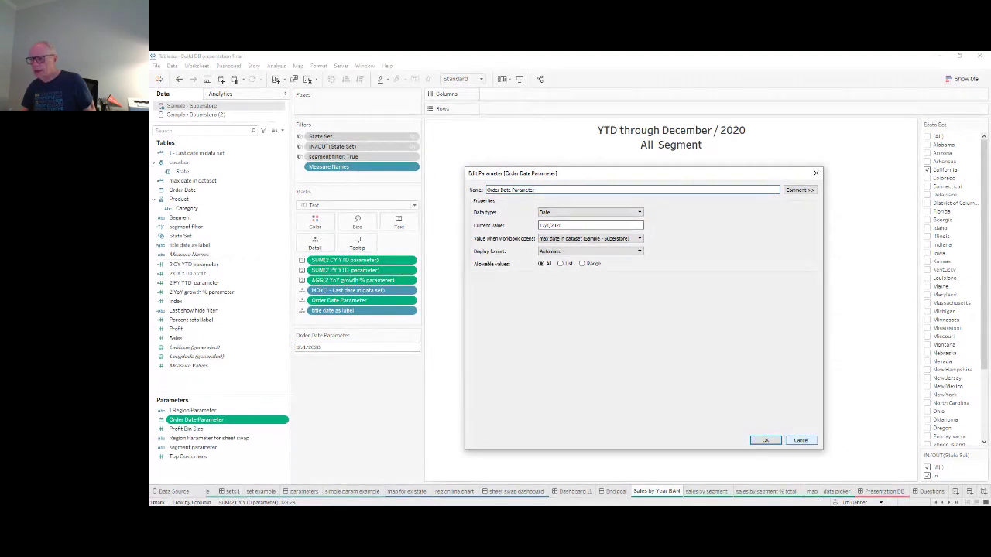
click(763, 440)
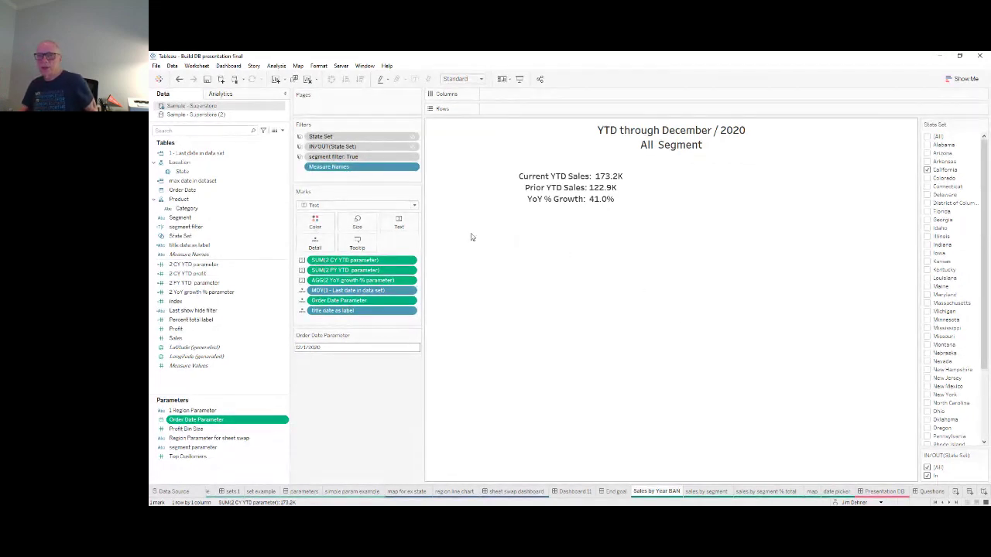
Examine the max date in dataset formula at an enlarged text size, and close the calculation
double_click(193, 180)
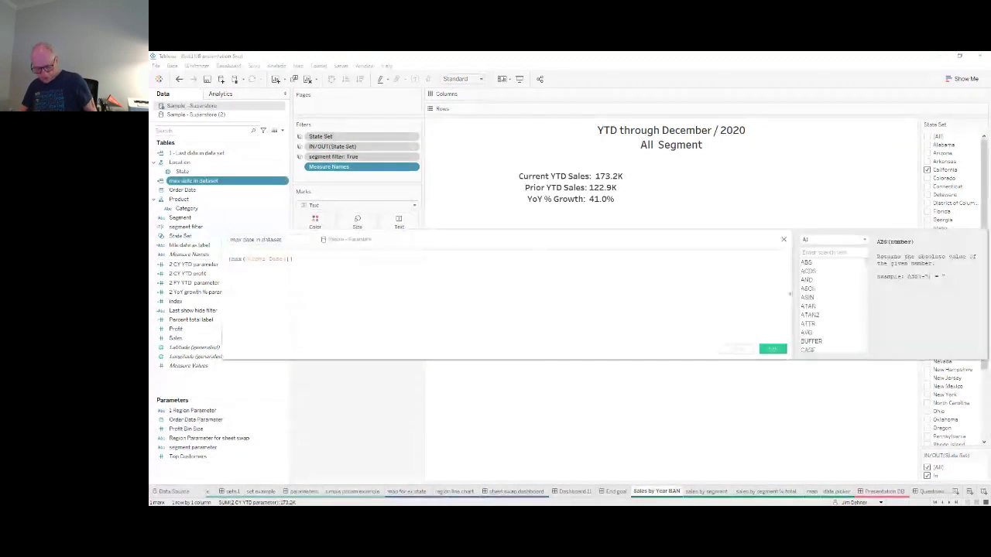
ctrl+scroll(325, 267, up, 6)
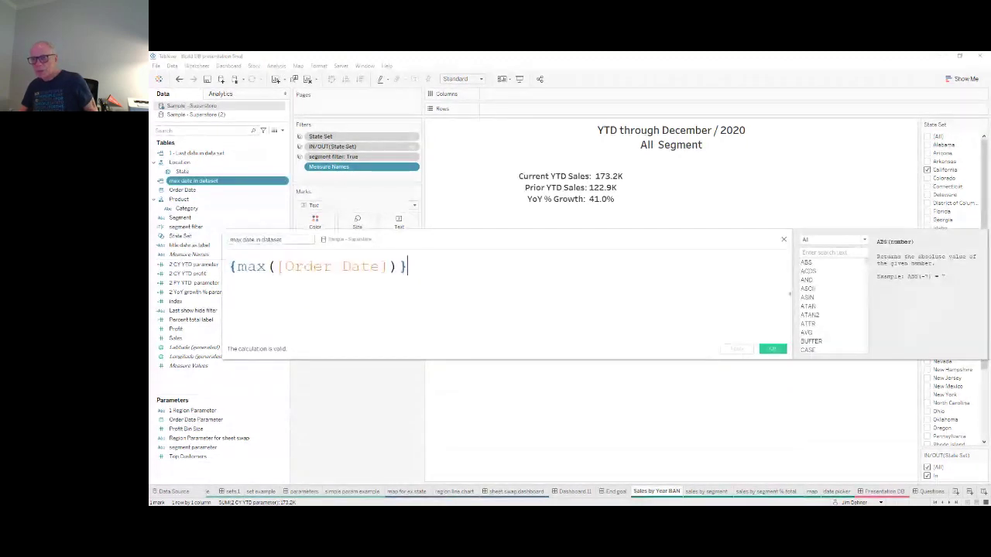
drag(542, 239, 701, 261)
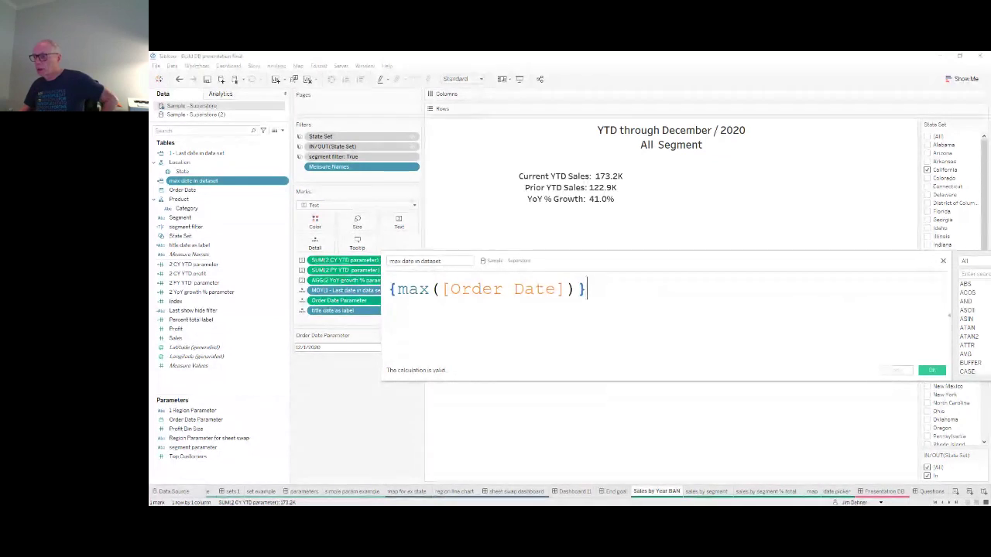
key(Escape)
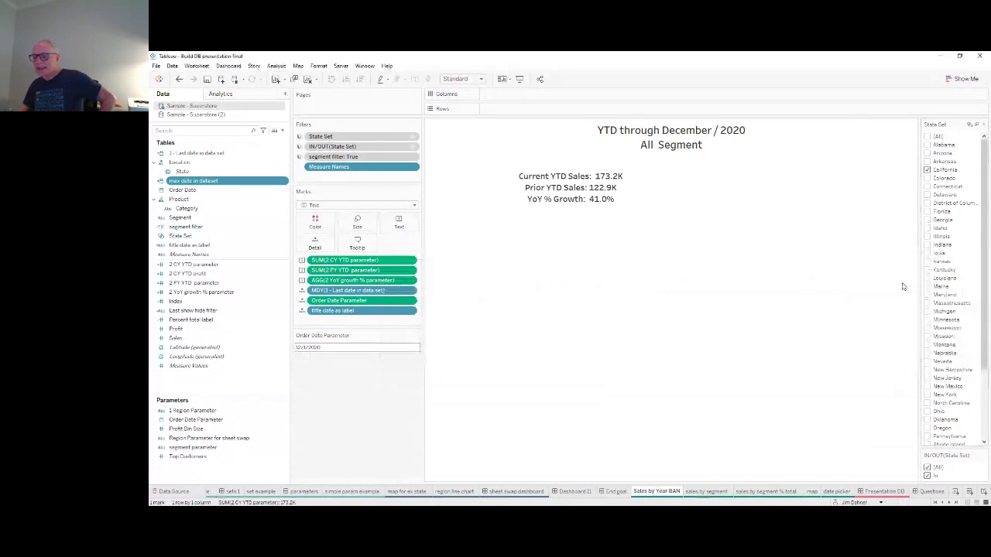
Open the data source and examine the condition formula of its Order Date filter at an enlarged text size, closing it unchanged
click(176, 492)
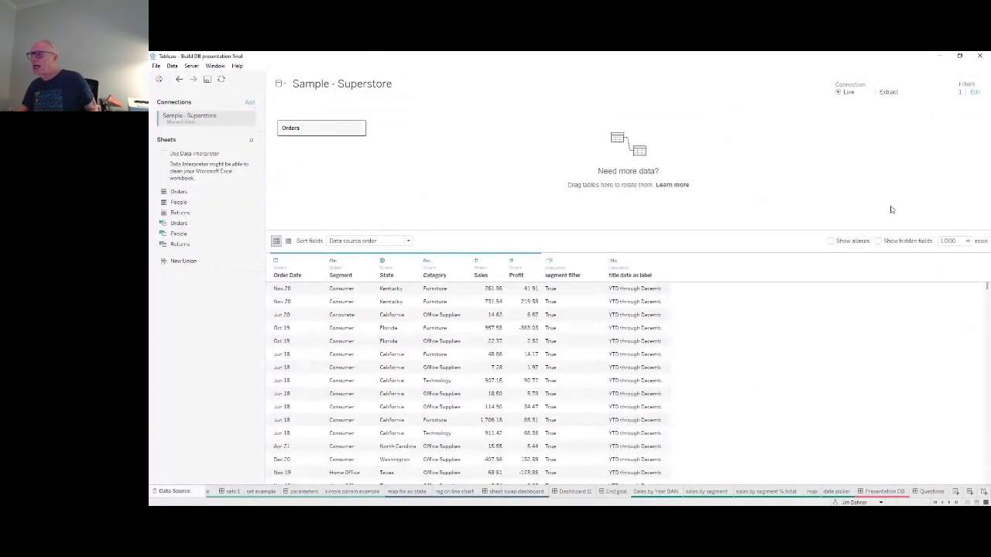
click(974, 93)
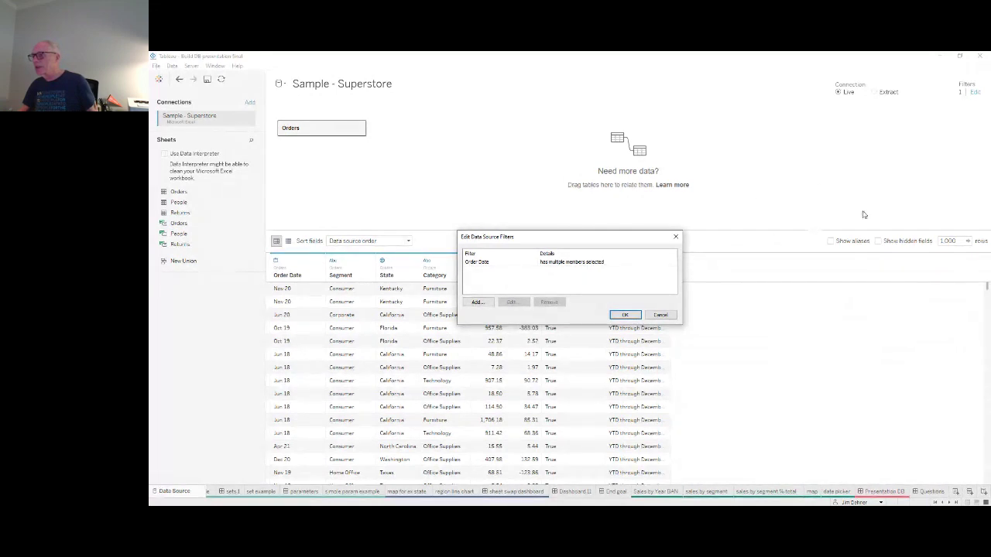
click(476, 261)
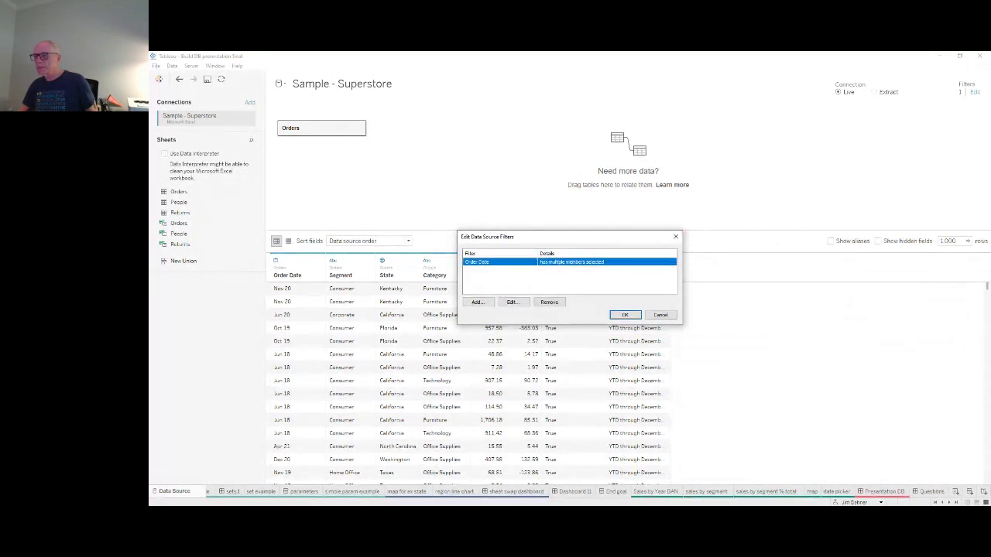
click(512, 302)
ctrl+scroll(574, 328, up, 3)
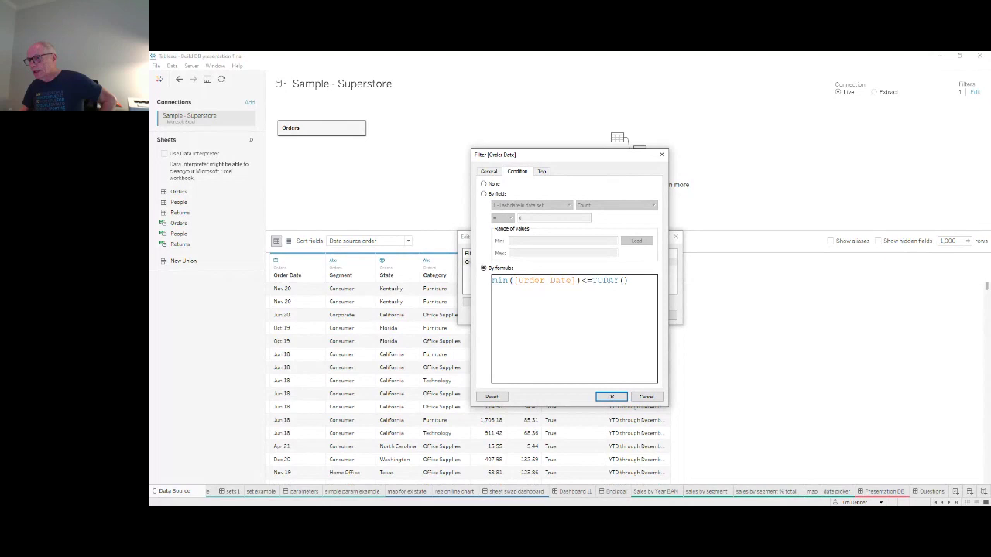
click(661, 155)
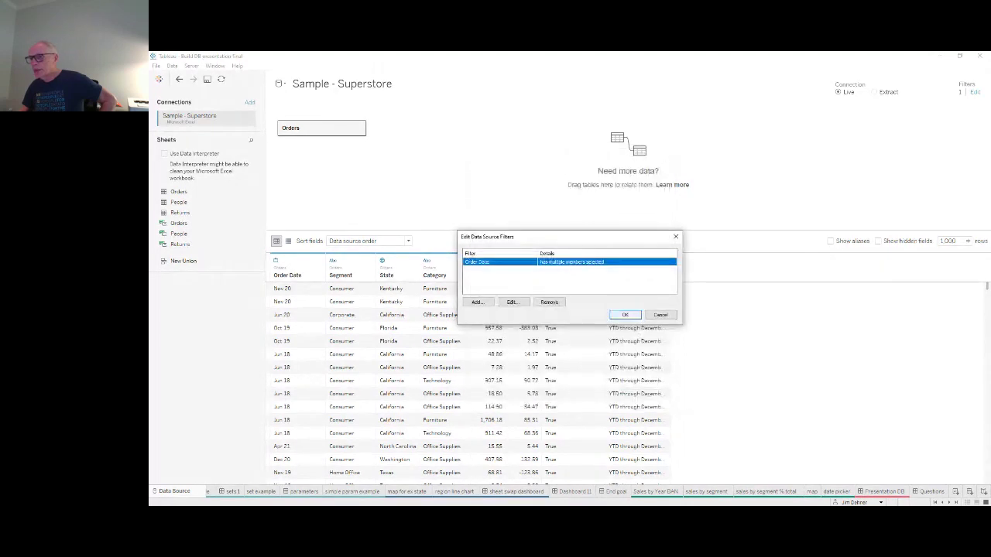
click(625, 315)
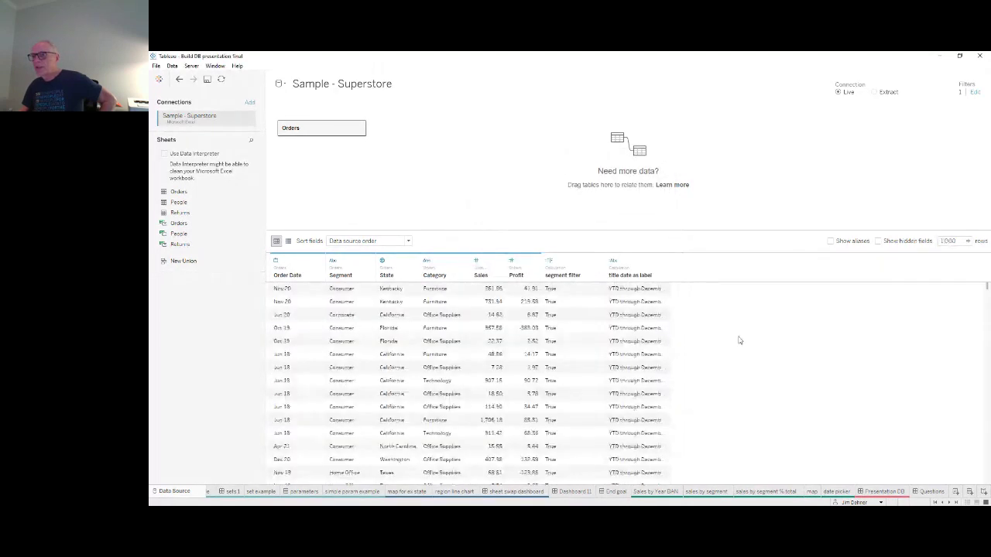
Recheck the list of data source filters, return to the Sales by Year BAN worksheet and select Order Date Parameter
click(973, 92)
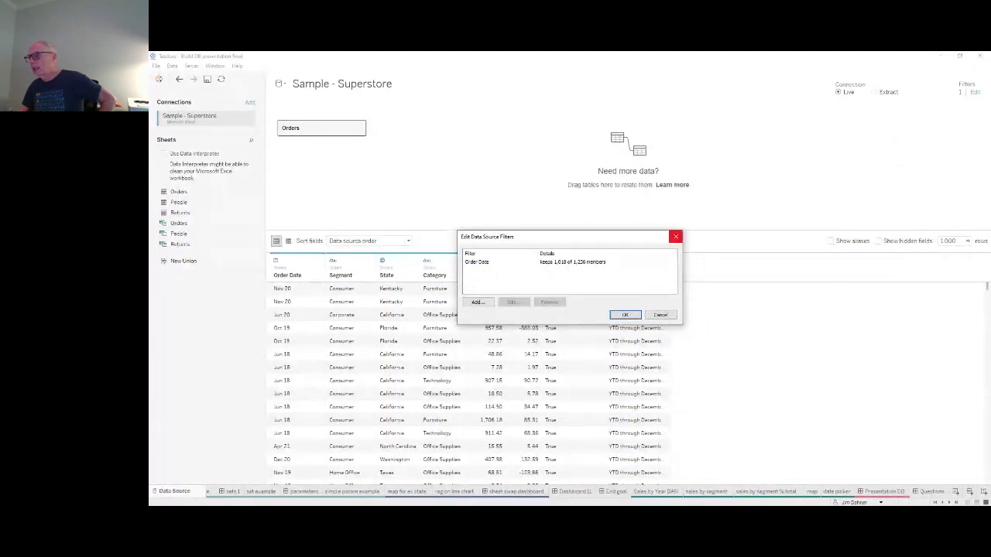
click(675, 236)
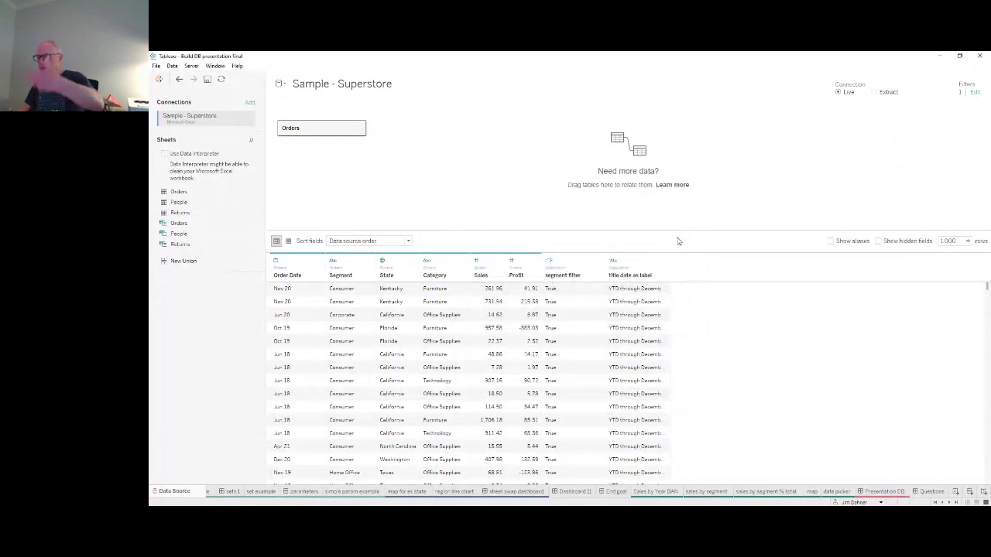
click(653, 493)
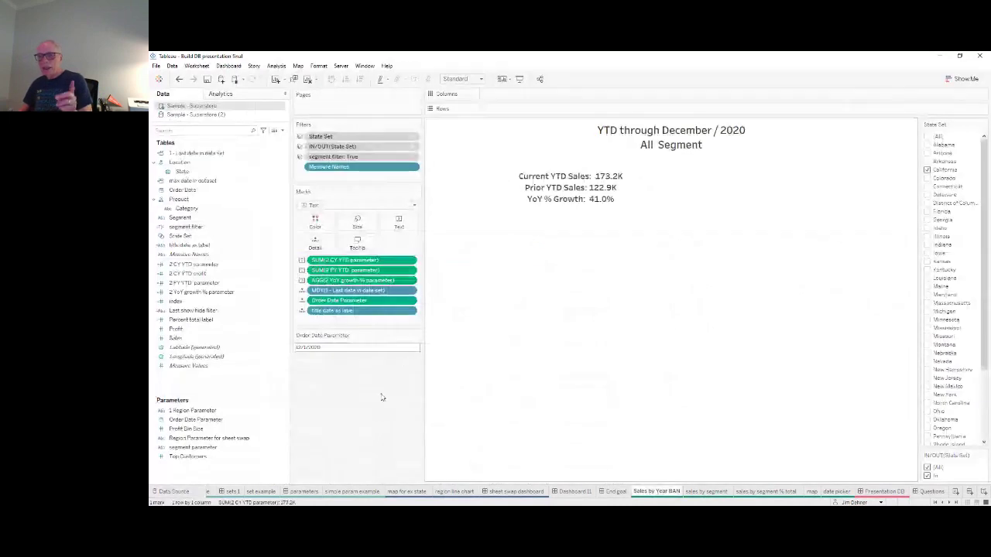
click(223, 419)
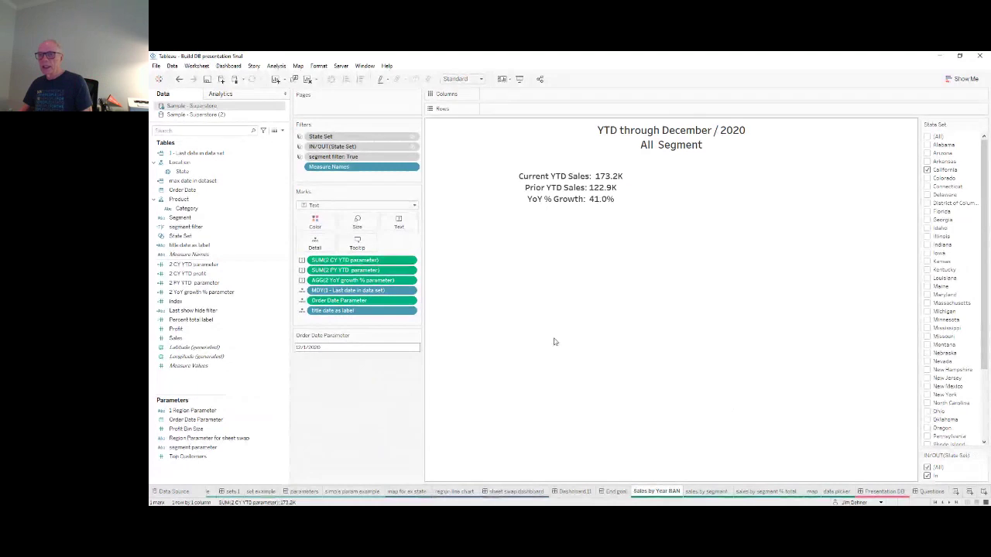
Examine the 2 CY YTD parameter formula at an enlarged text size, including its DATETRUNC conditions, and close the calculation unchanged
click(215, 310)
click(188, 264)
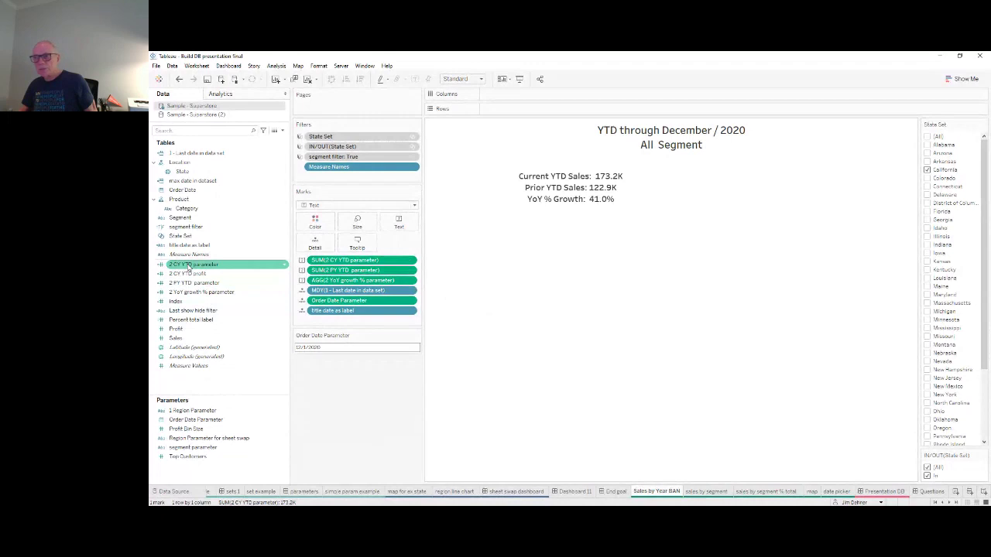
double_click(177, 267)
scroll(449, 309, up, 3)
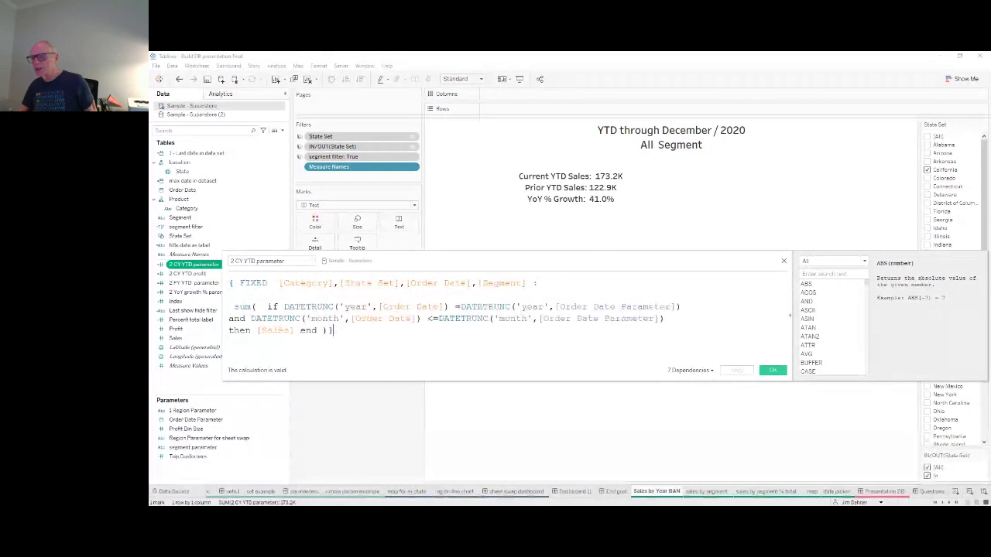
drag(464, 261, 610, 232)
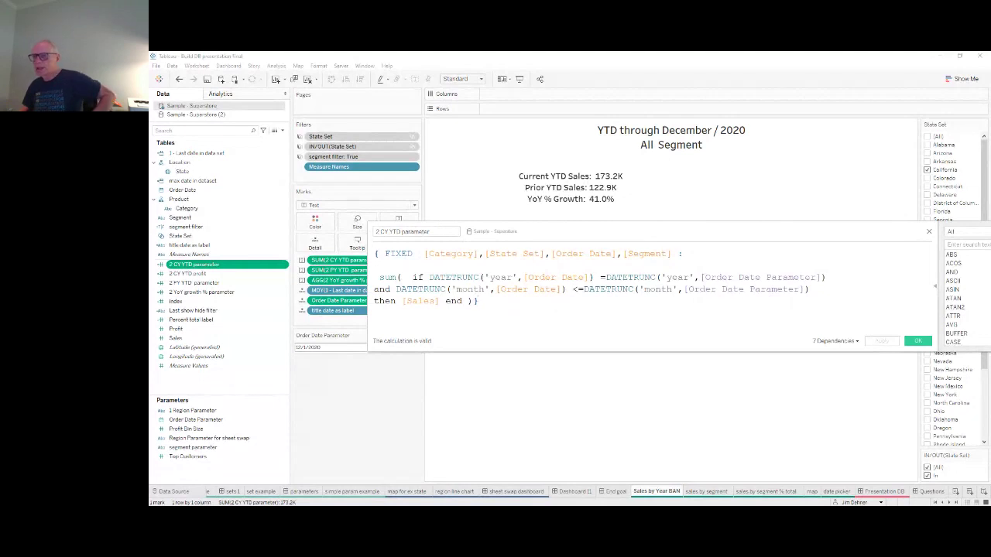
drag(541, 231, 472, 222)
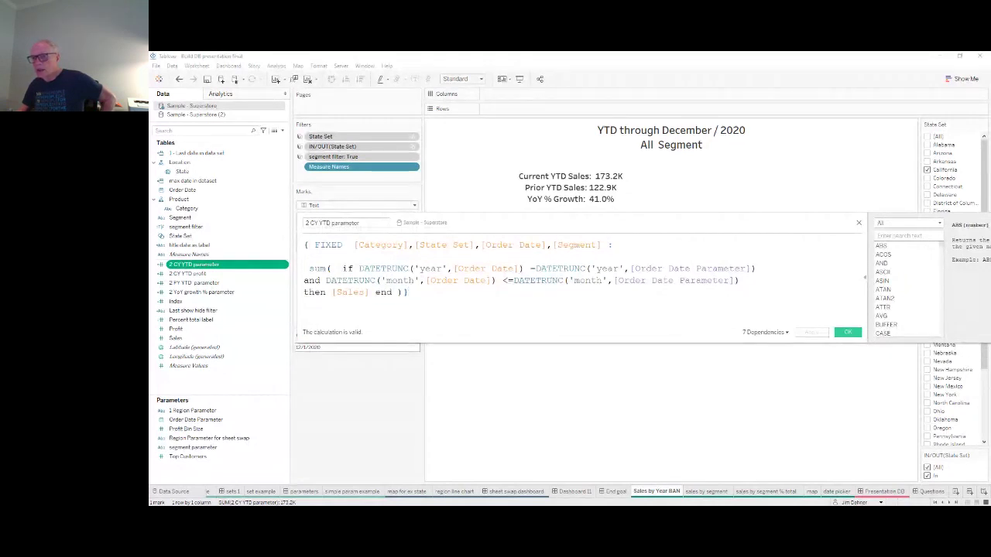
click(380, 269)
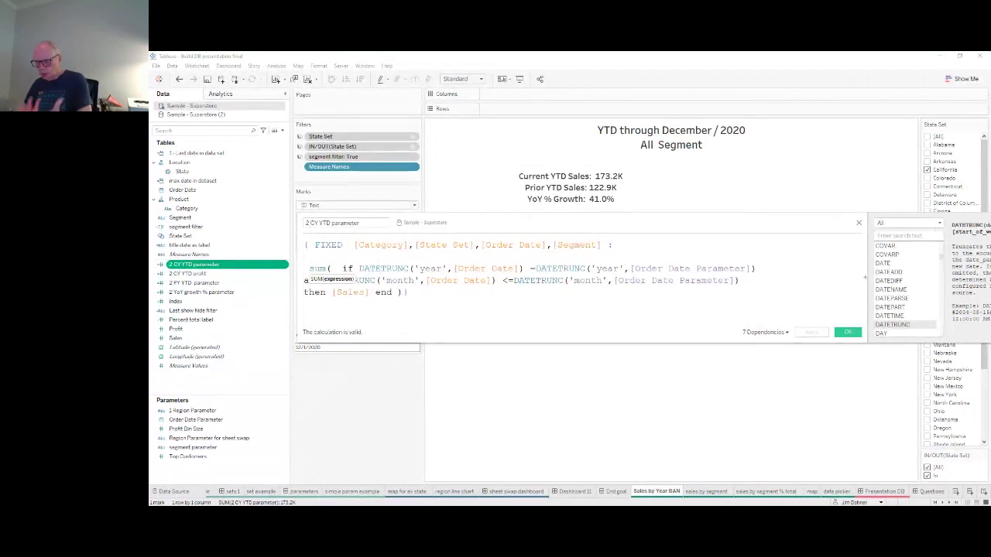
click(408, 292)
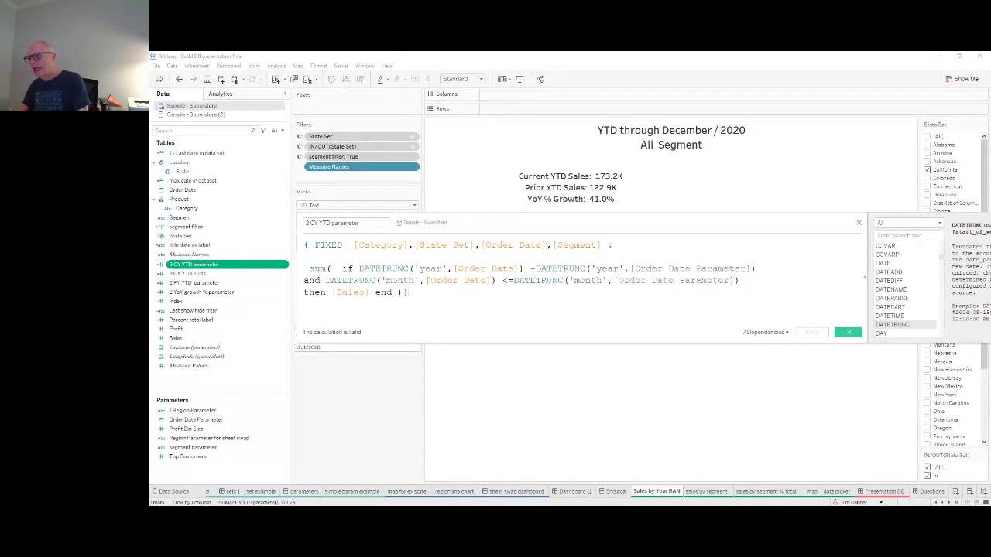
click(858, 223)
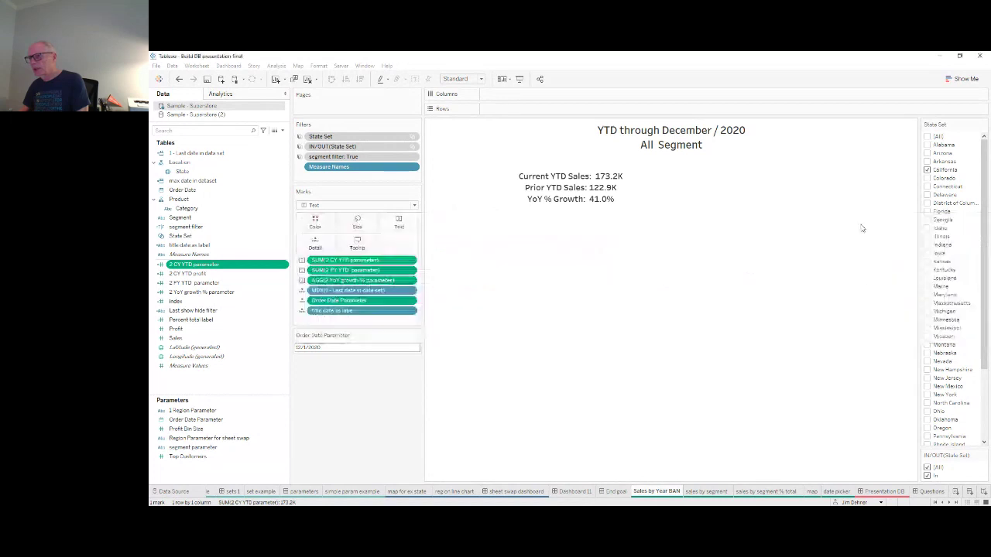
Examine the 2 PY YTD parameter and 2 YoY growth % parameter formulas at an enlarged text size, closing both calculations unchanged
ctrl+click(219, 283)
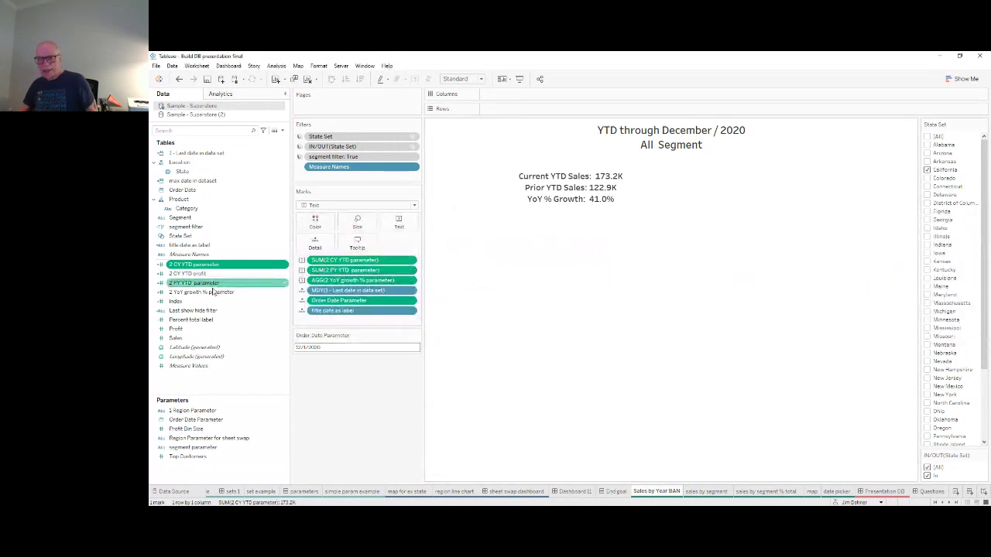
double_click(211, 284)
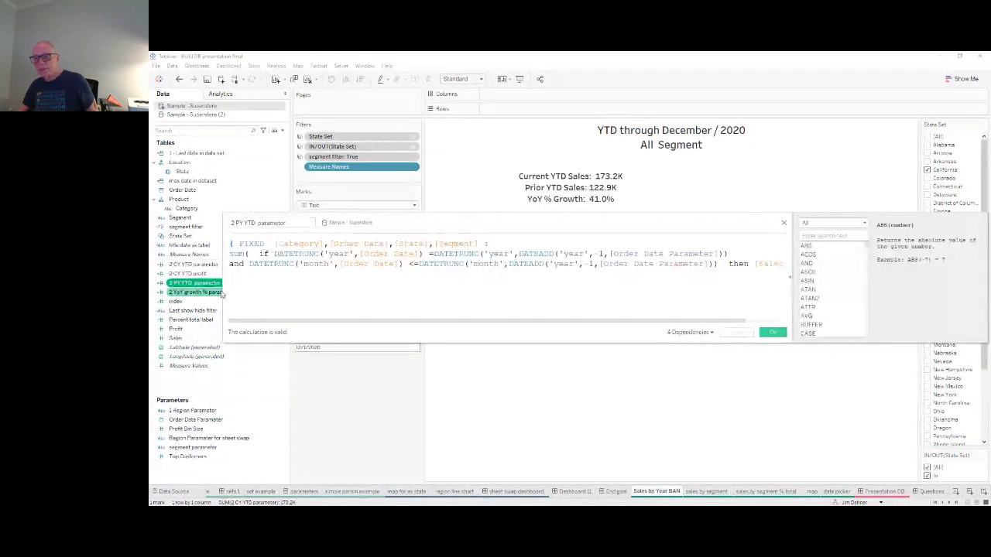
click(194, 292)
drag(223, 294, 172, 294)
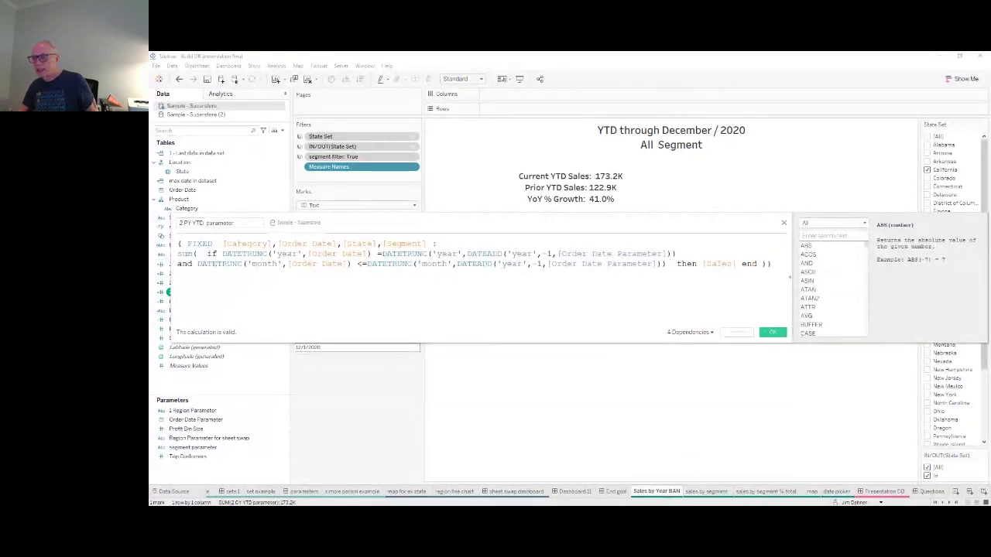
click(491, 253)
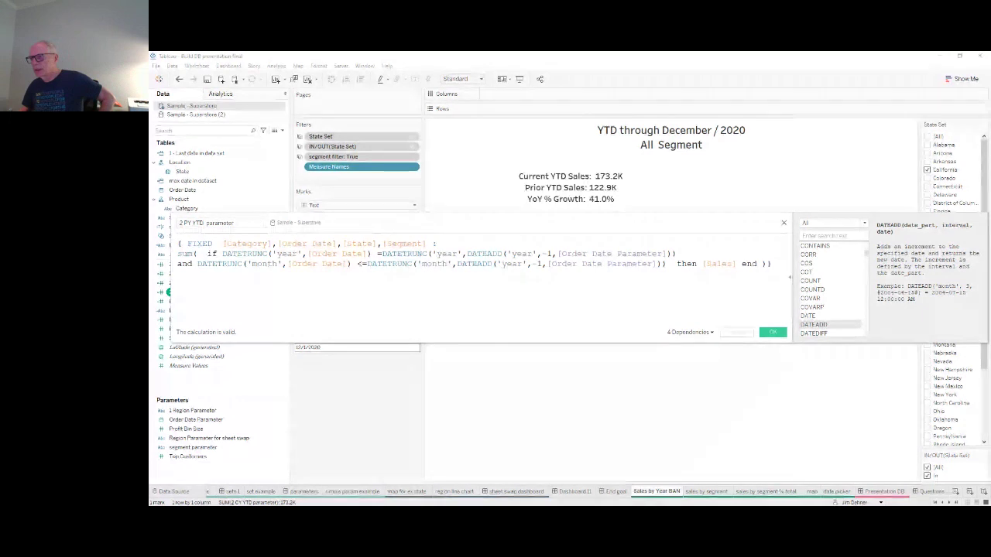
click(784, 223)
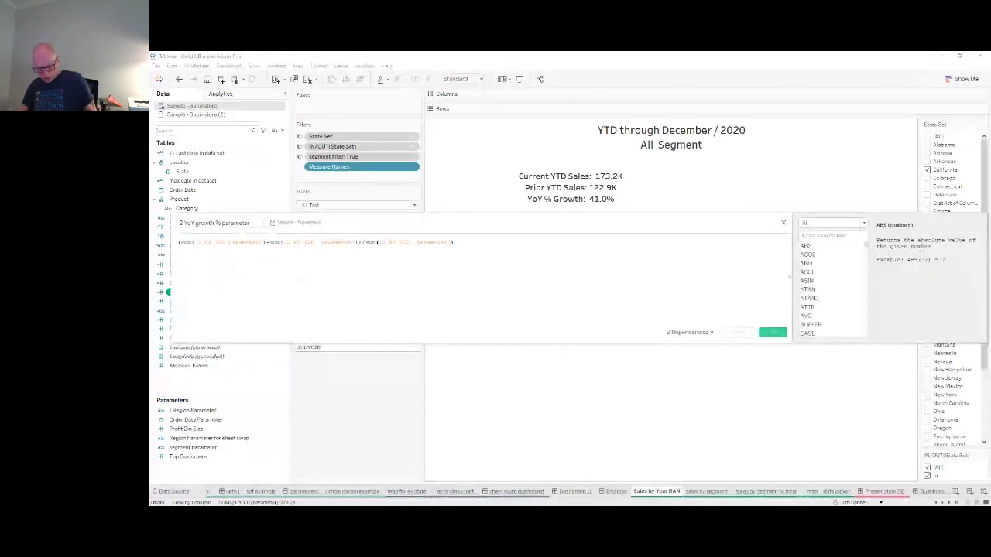
scroll(599, 232, up, 4)
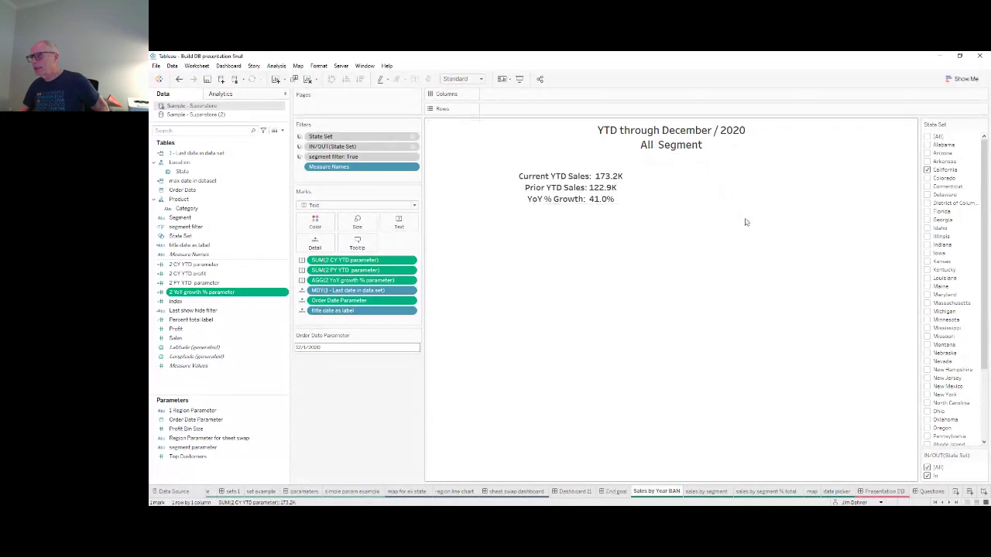
Inspect the fields and insert options behind the Sales by Year BAN worksheet's title, leaving the title unchanged
double_click(783, 139)
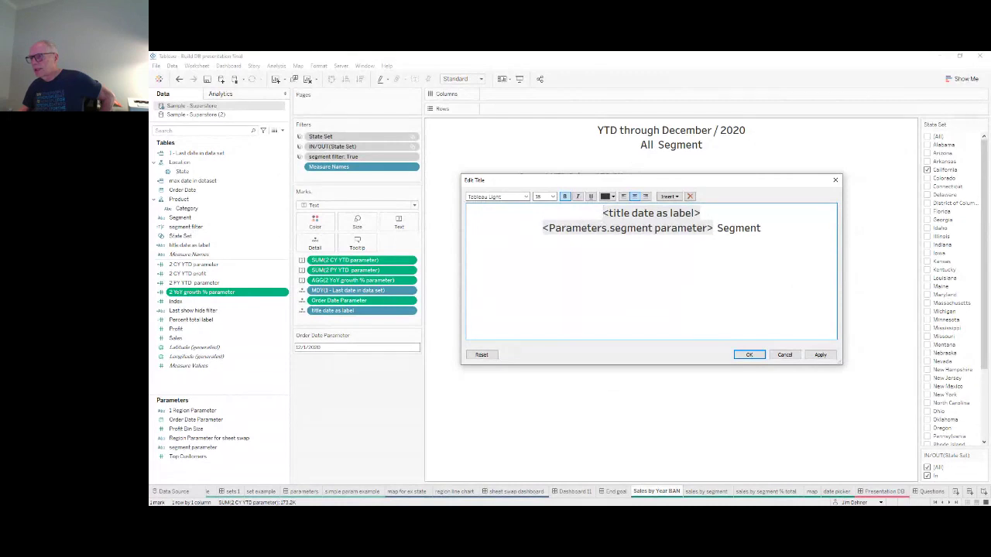
click(668, 195)
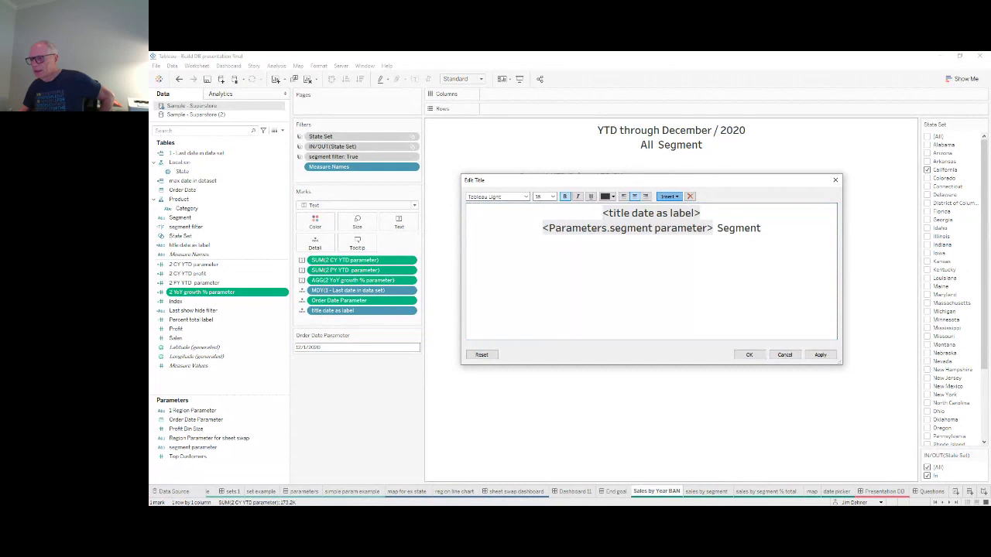
key(Escape)
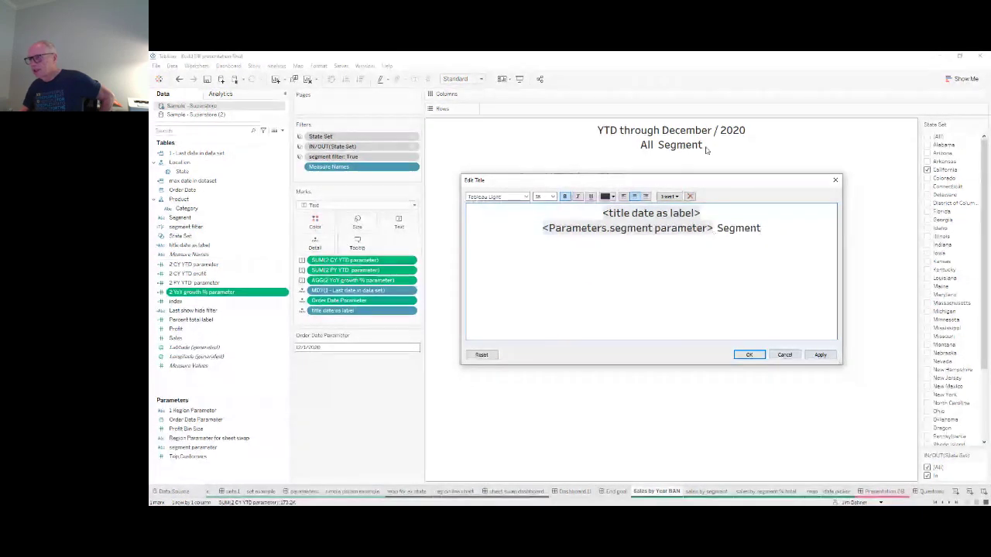
click(749, 355)
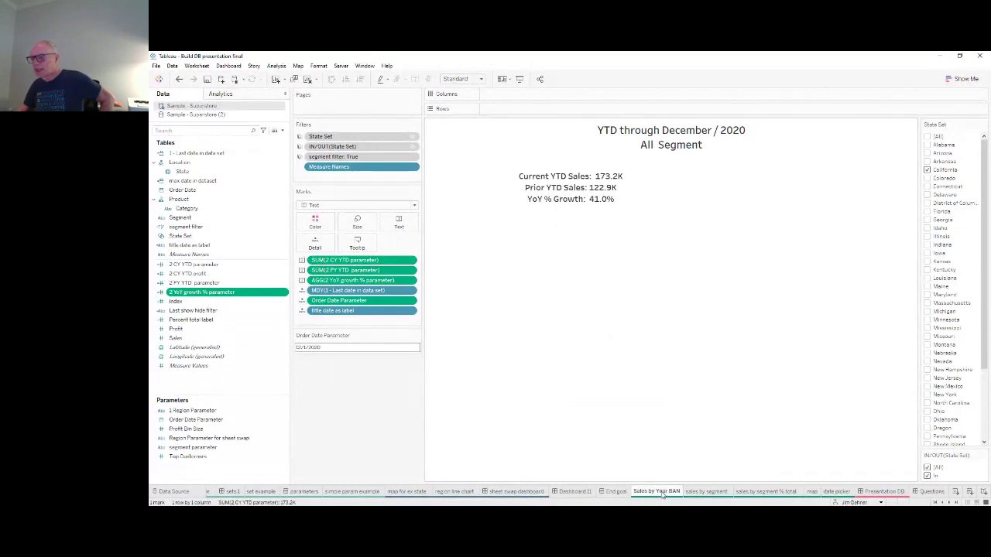
Open the sales by segment worksheet and examine the title date as label formula, closing the calculation unchanged
click(704, 492)
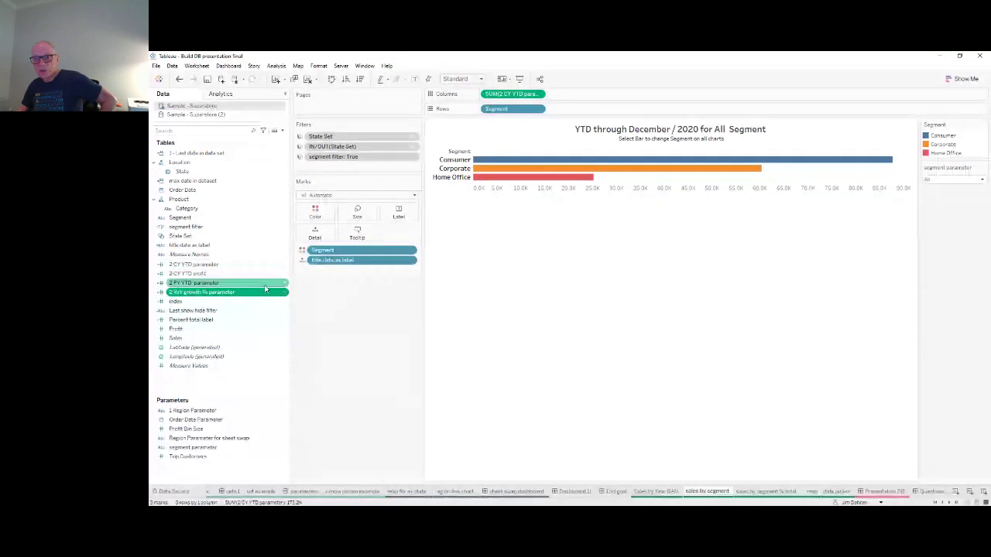
double_click(203, 245)
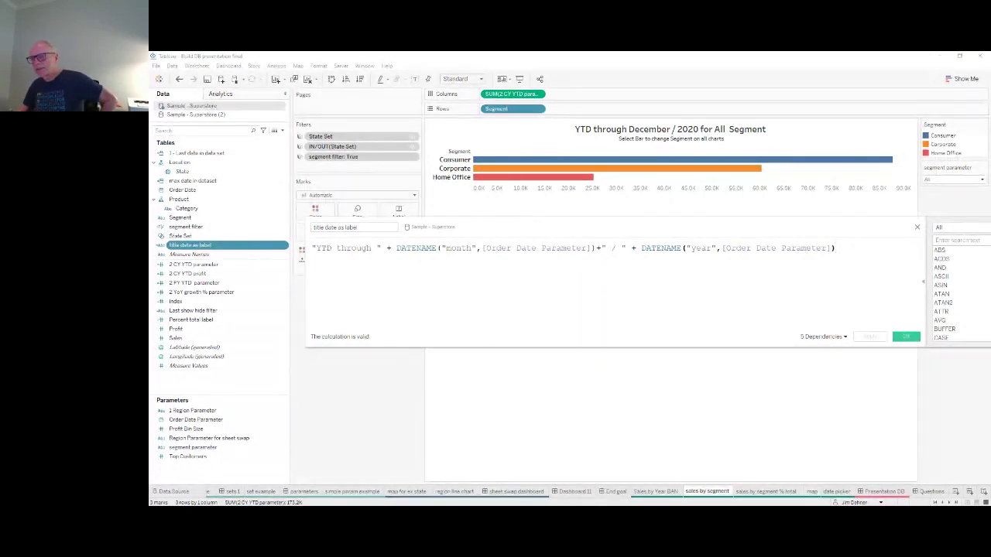
click(411, 248)
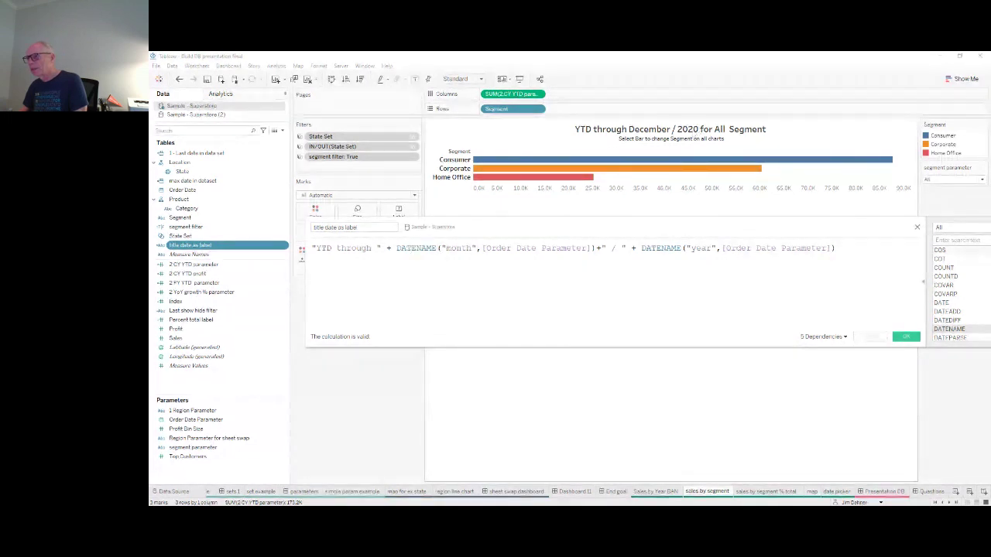
click(916, 227)
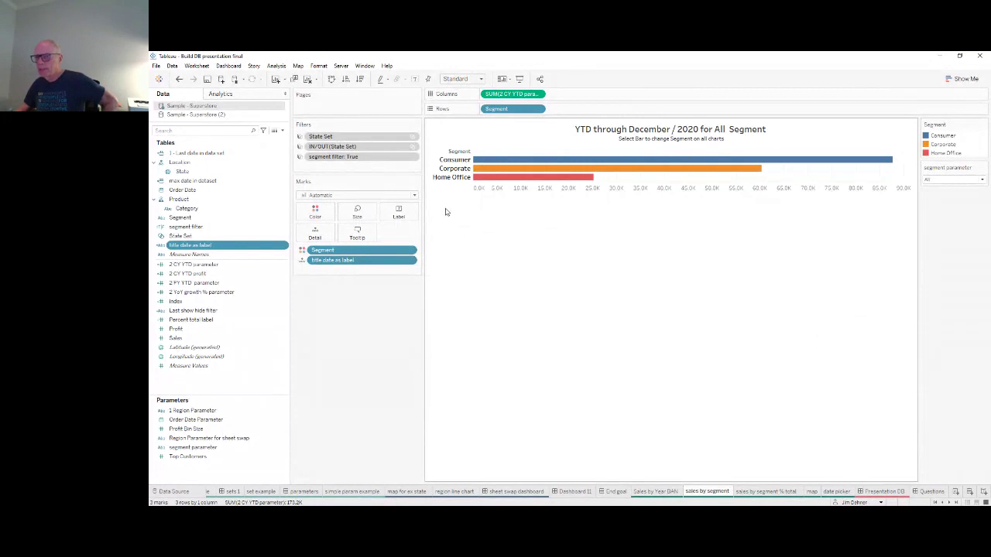
Check which worksheets the State Set filter and the segment filter apply to, cancelling both dialogs
click(408, 142)
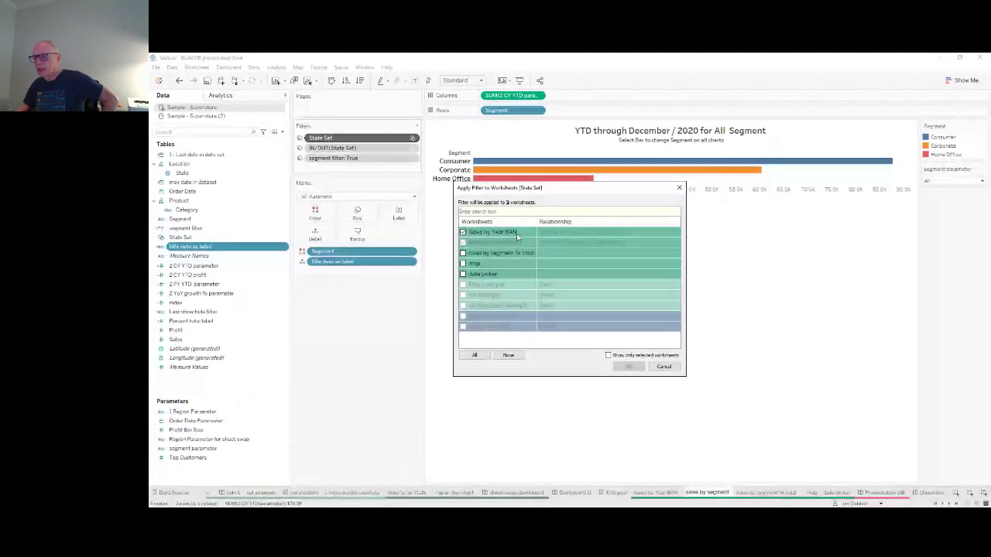
click(663, 366)
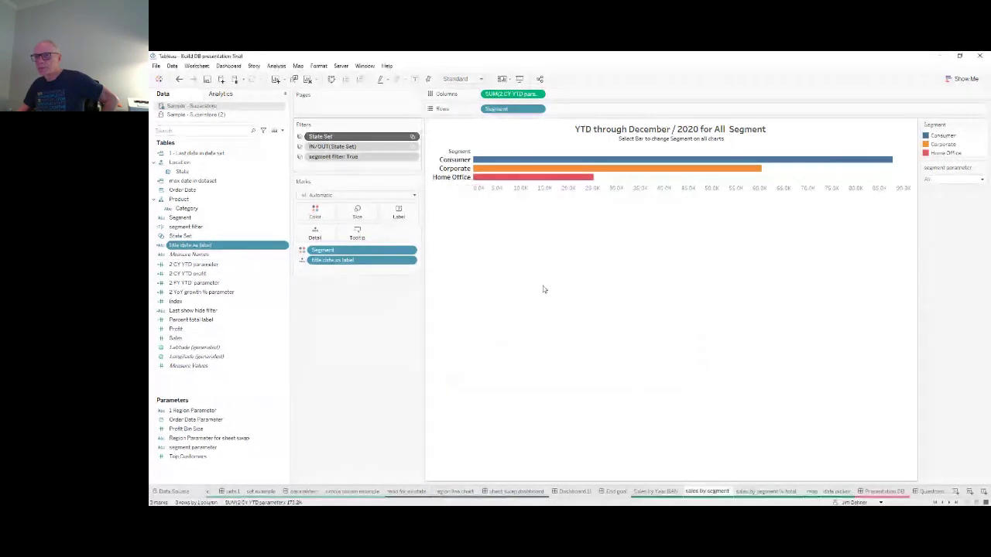
click(416, 159)
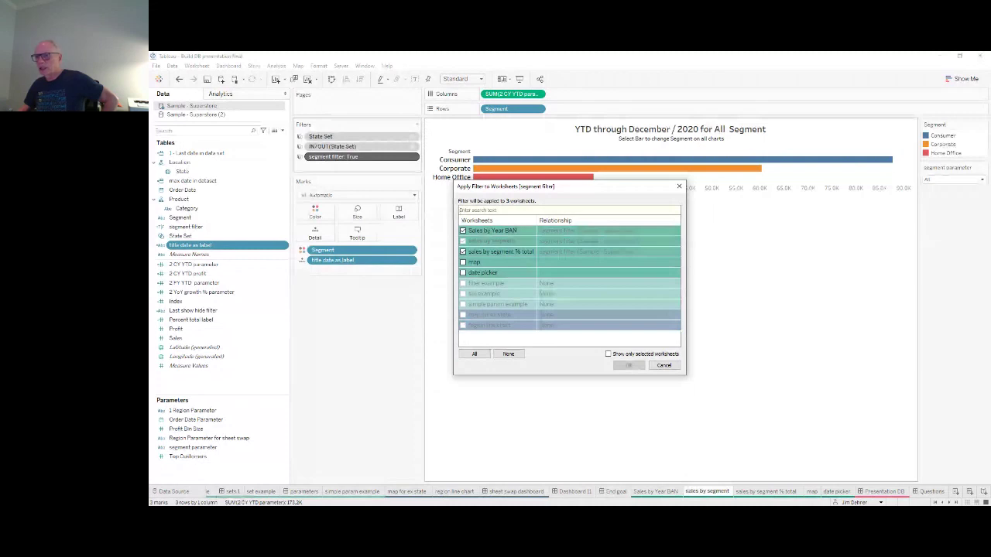
click(670, 369)
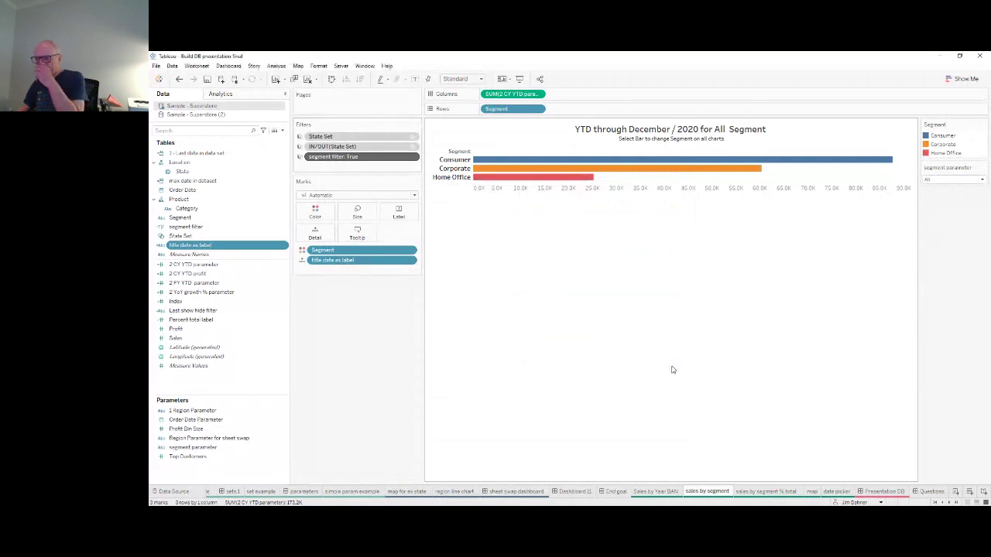
Review the pie chart's Percent of Total table calculation on the sales by segment % total worksheet and close its settings
click(762, 492)
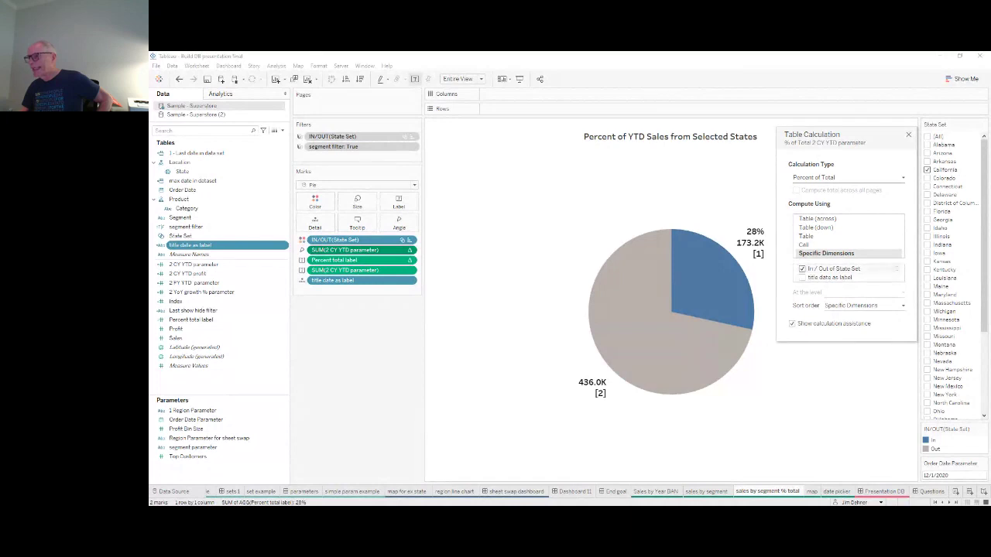
click(907, 134)
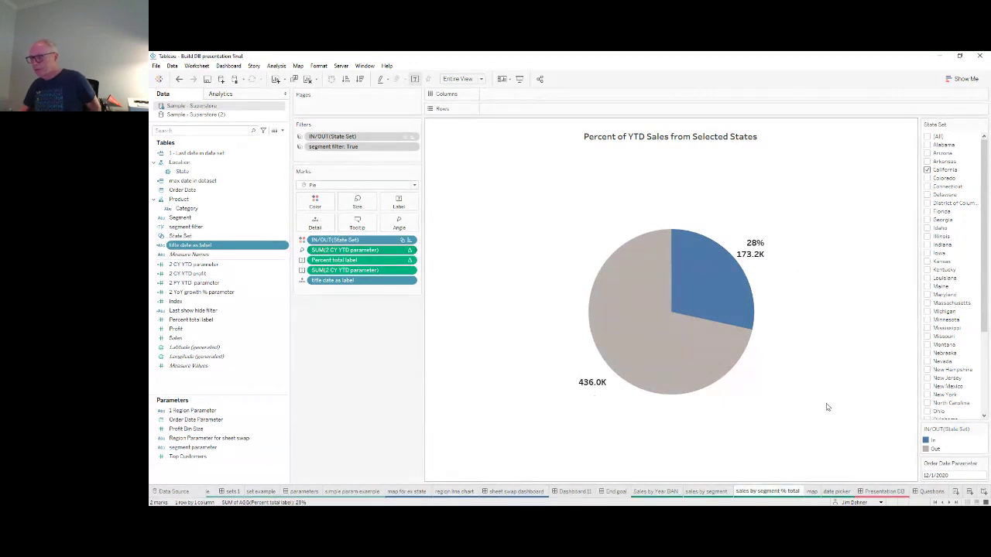
Open the map worksheet and examine the 2 CY YTD profit formula behind its state colours, closing the calculation unchanged
click(812, 492)
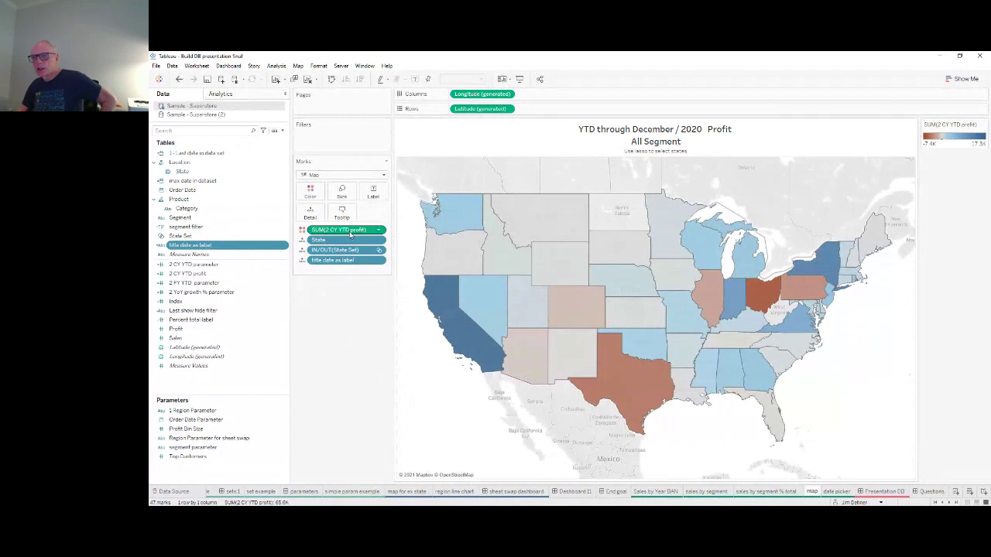
double_click(202, 274)
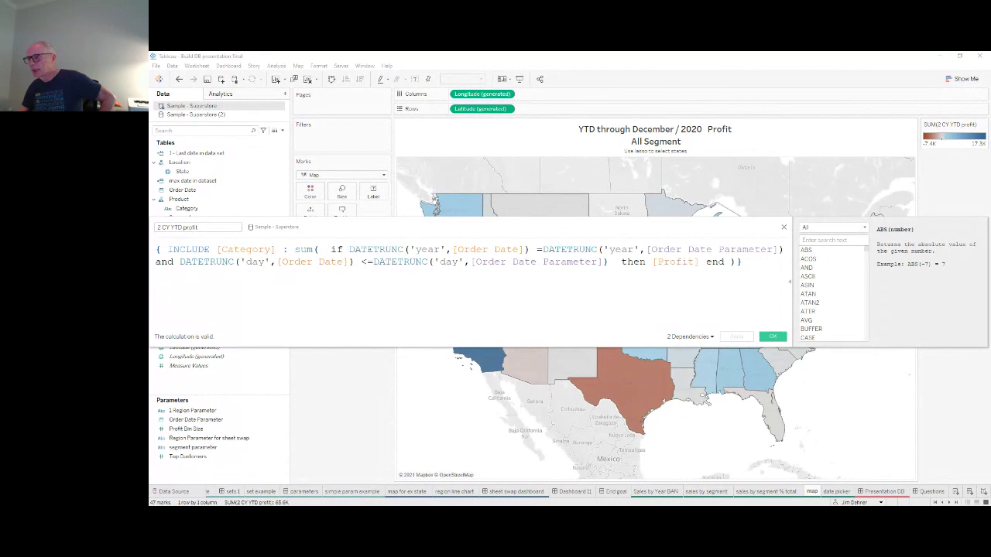
click(773, 336)
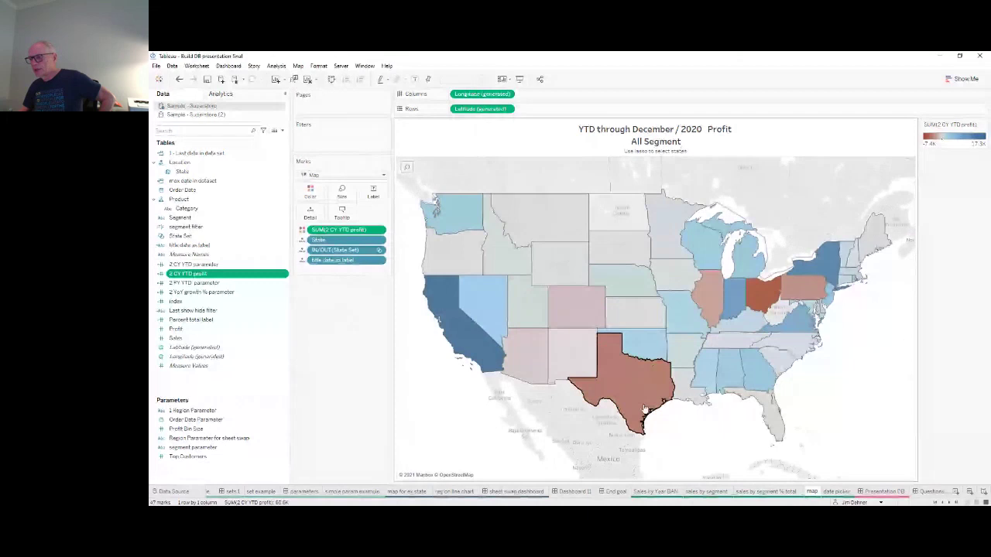
On the date picker worksheet, temporarily include the Hide value and examine the Last show hide filter formula at an enlarged text size, closing it unchanged
click(837, 492)
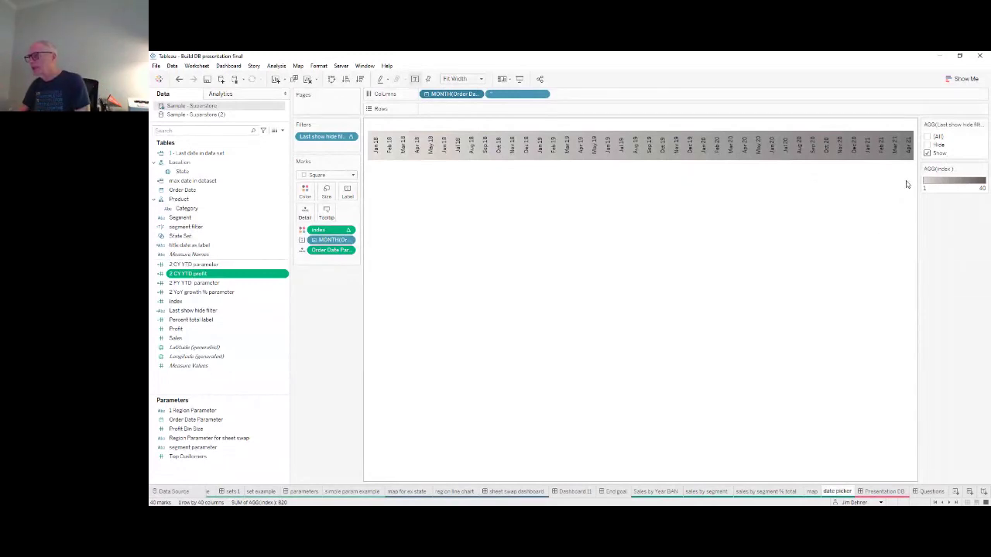
click(926, 145)
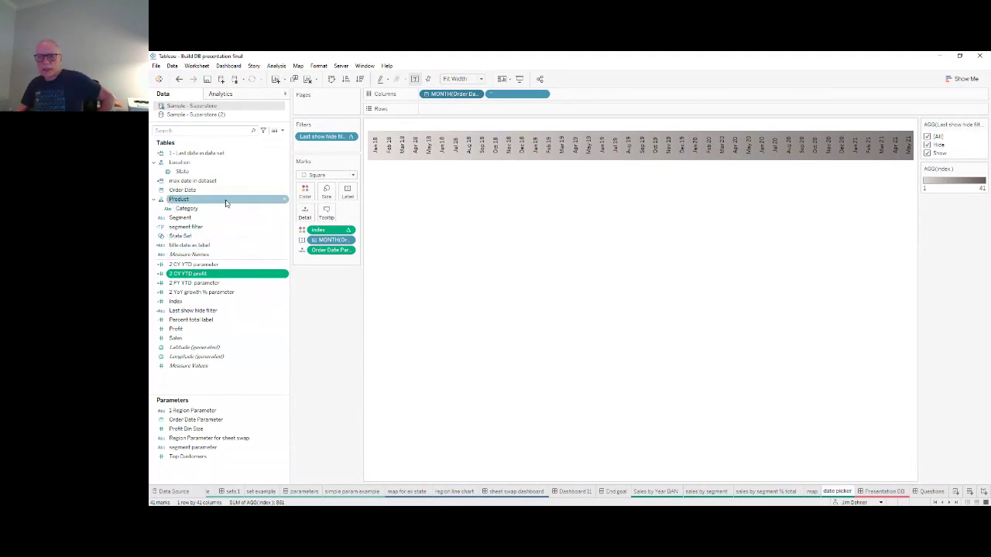
click(202, 314)
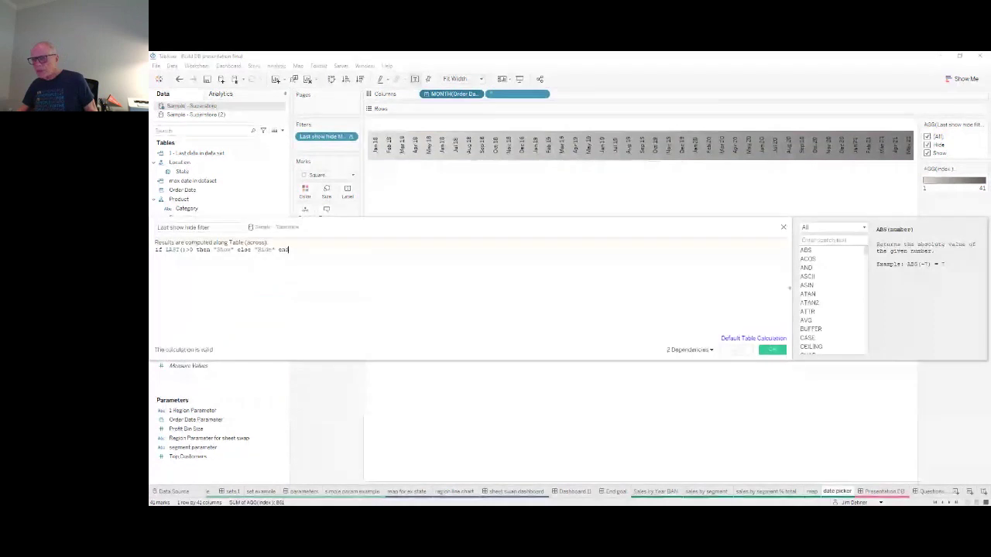
scroll(465, 286, up, 6)
drag(464, 227, 723, 239)
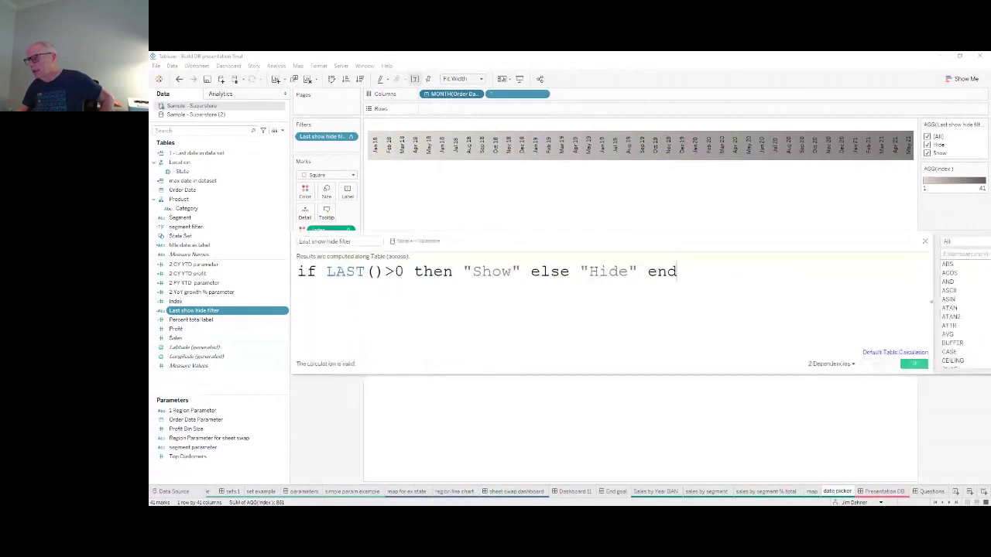
click(924, 241)
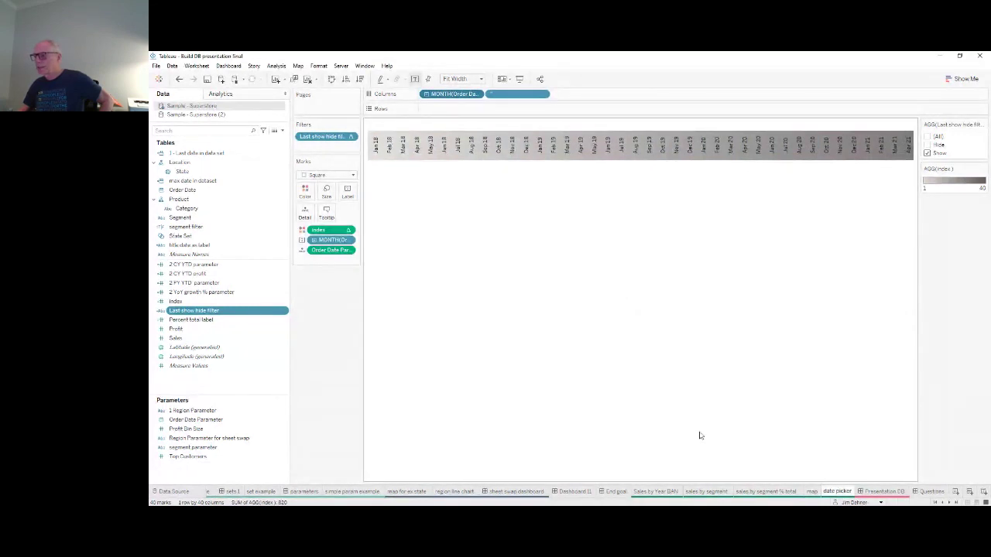
Open the Presentation DB dashboard and try different months on the date picker, including November 2020, finishing on June 2020
click(882, 491)
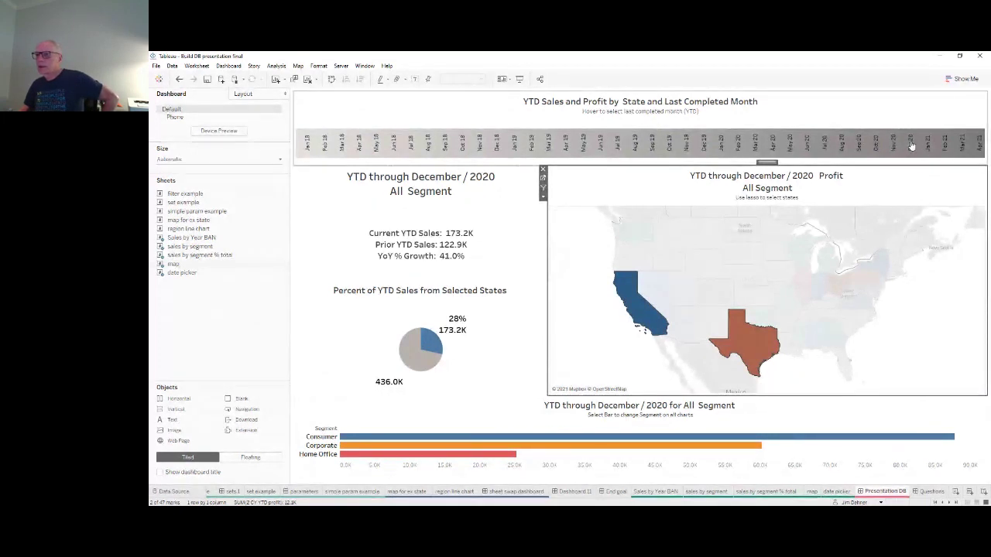
mouse_move(910, 144)
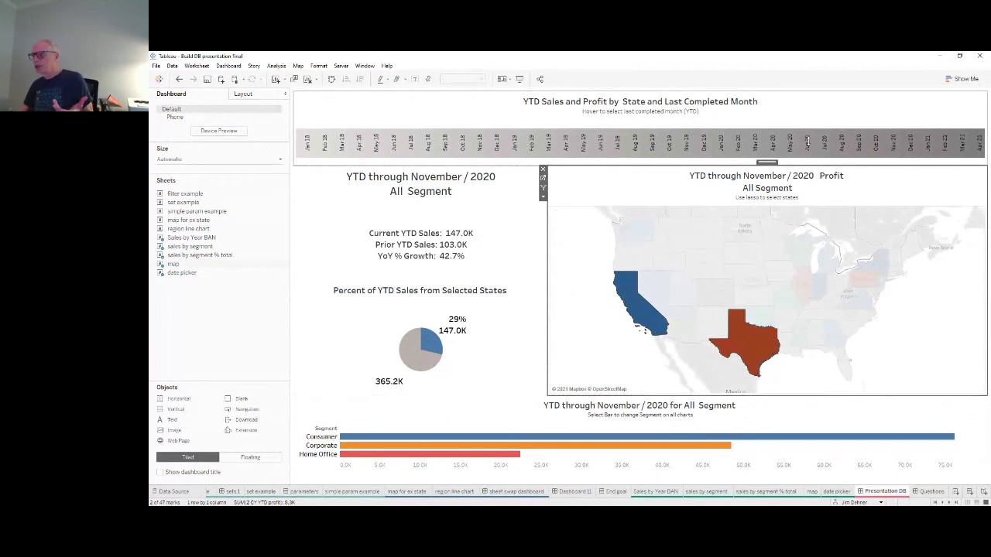
mouse_move(808, 143)
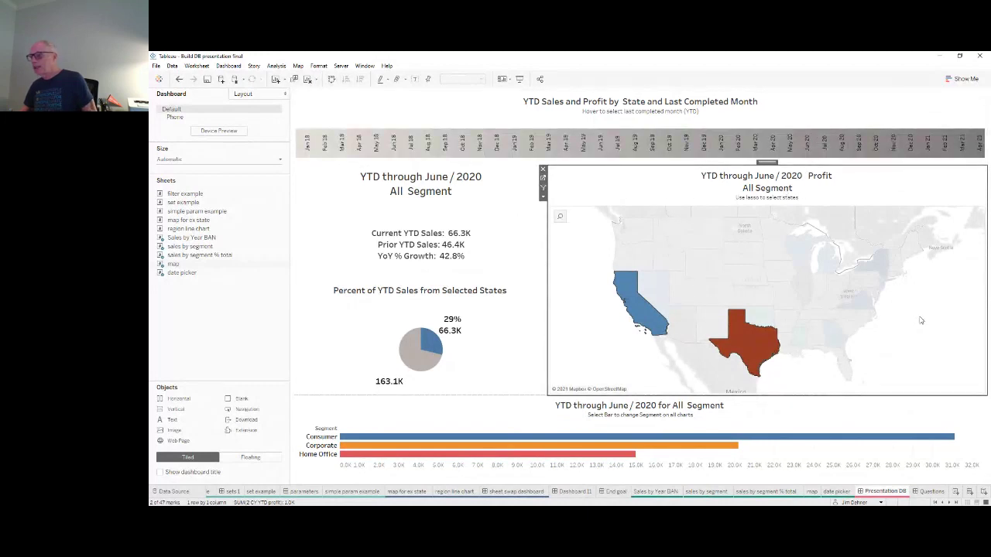
Lasso the eastern states on the map, filter the charts to the Home Office segment, and restore all segments
mouse_move(895, 298)
mouse_down()
mouse_move(809, 281)
mouse_move(805, 307)
mouse_move(886, 349)
mouse_move(915, 339)
mouse_up()
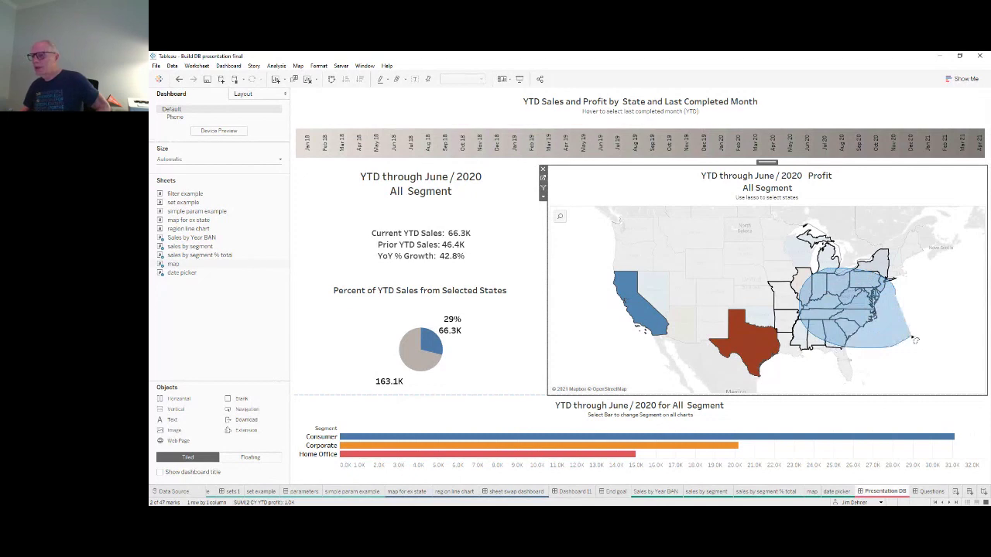
drag(915, 339, 915, 339)
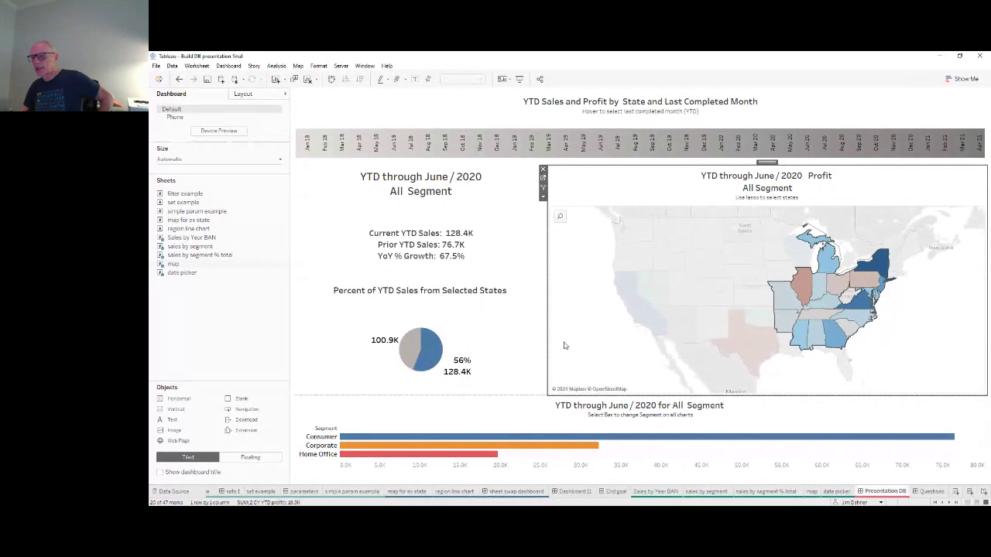
click(424, 455)
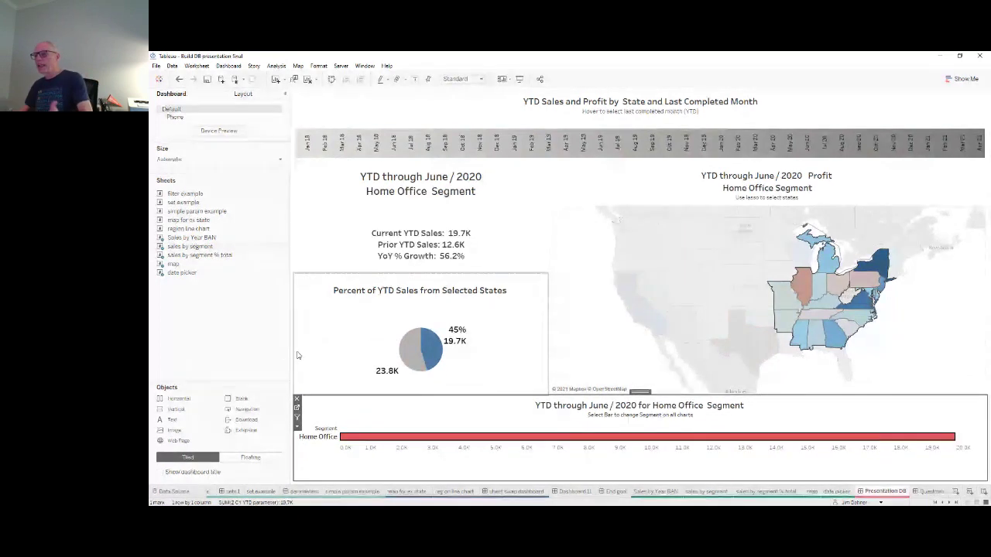
click(325, 454)
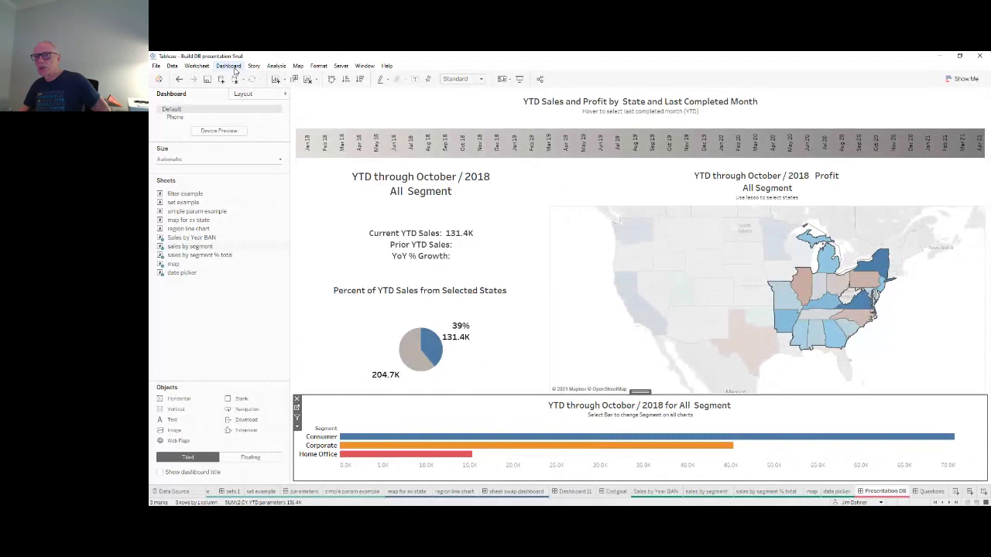
Open the dashboard's actions list and review the source, target and highlighting settings of the Highlight1 Date picker action, closing it unchanged
click(229, 66)
click(239, 186)
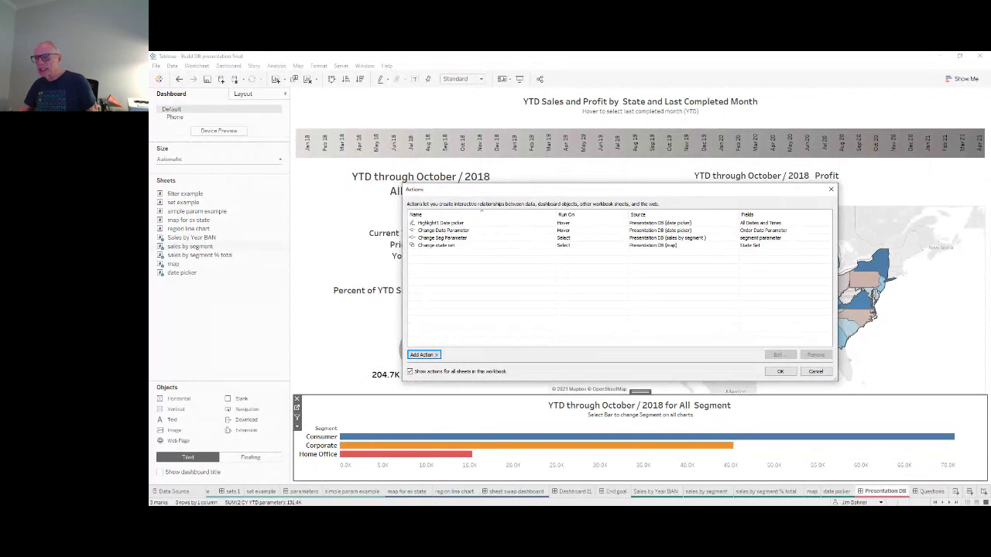
click(441, 222)
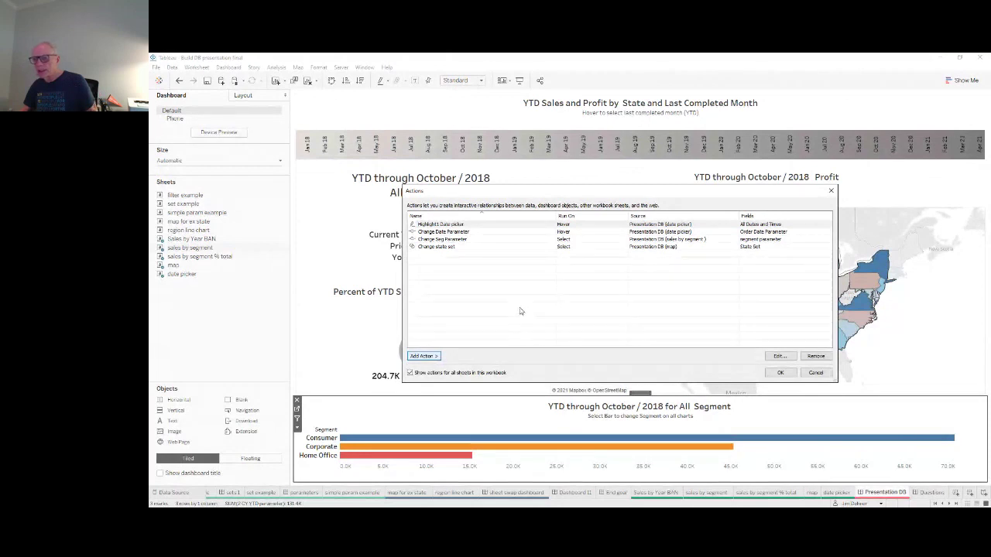
click(443, 224)
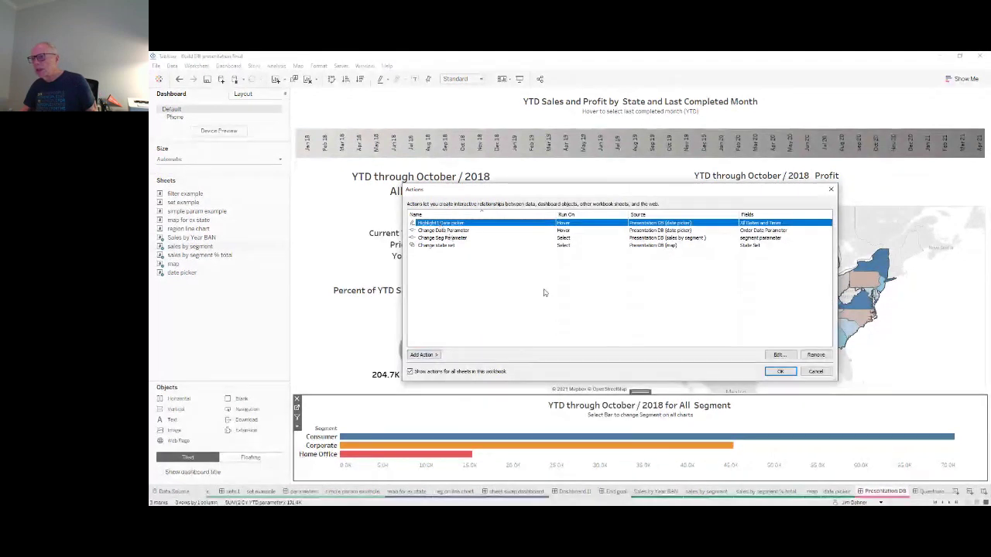
click(777, 355)
drag(603, 158, 727, 174)
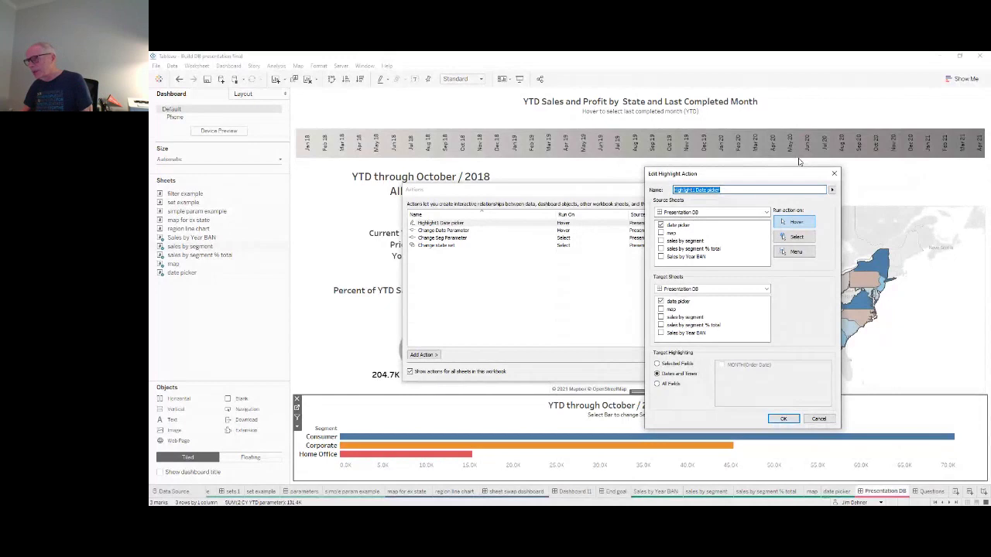
click(834, 174)
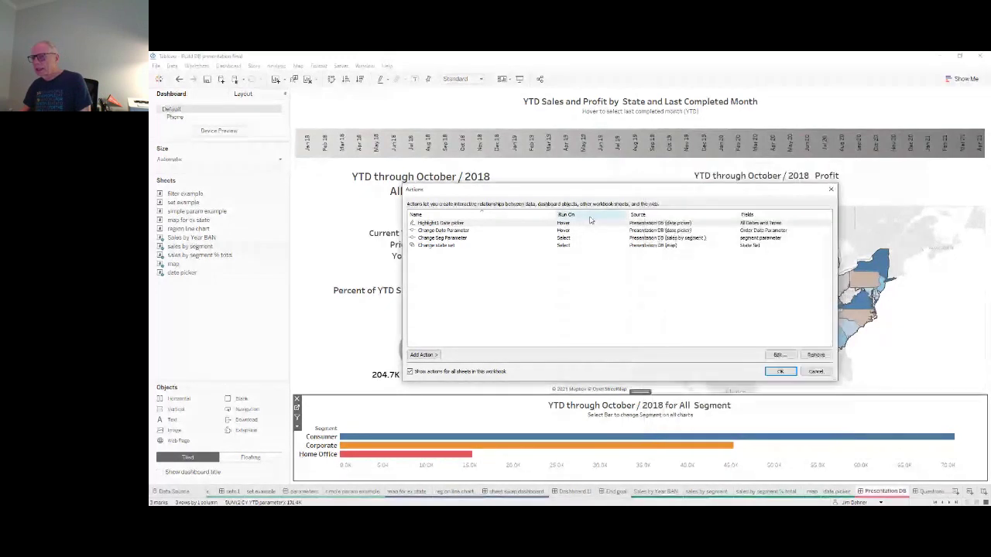
Review the Change Date Parameter action's source sheet, trigger, target parameter and clearing behaviour, closing it unchanged
click(466, 230)
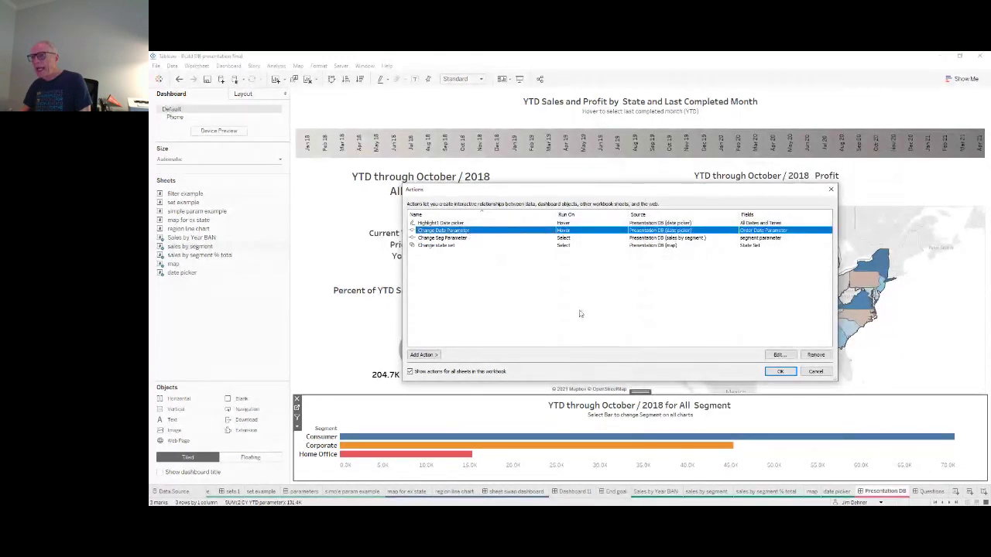
click(778, 355)
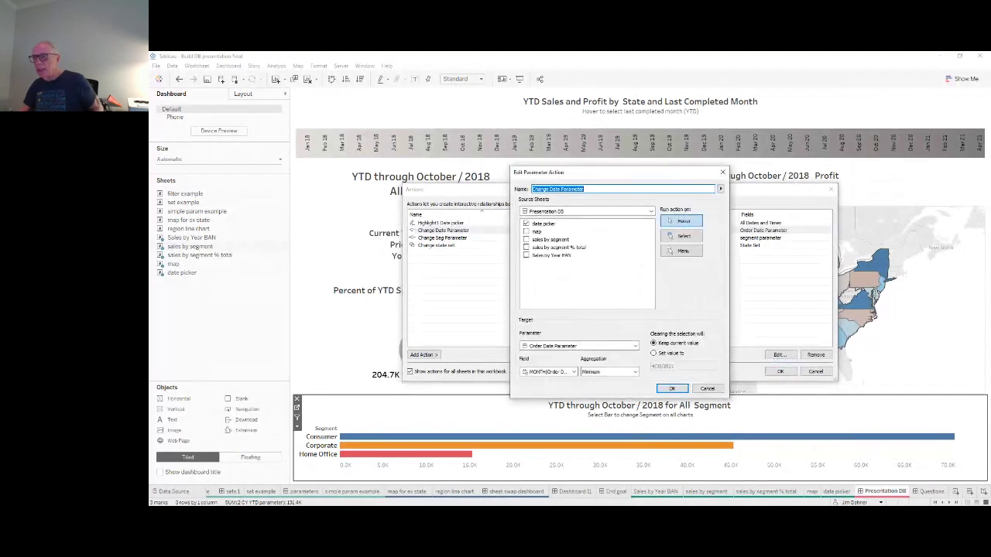
drag(616, 175, 697, 179)
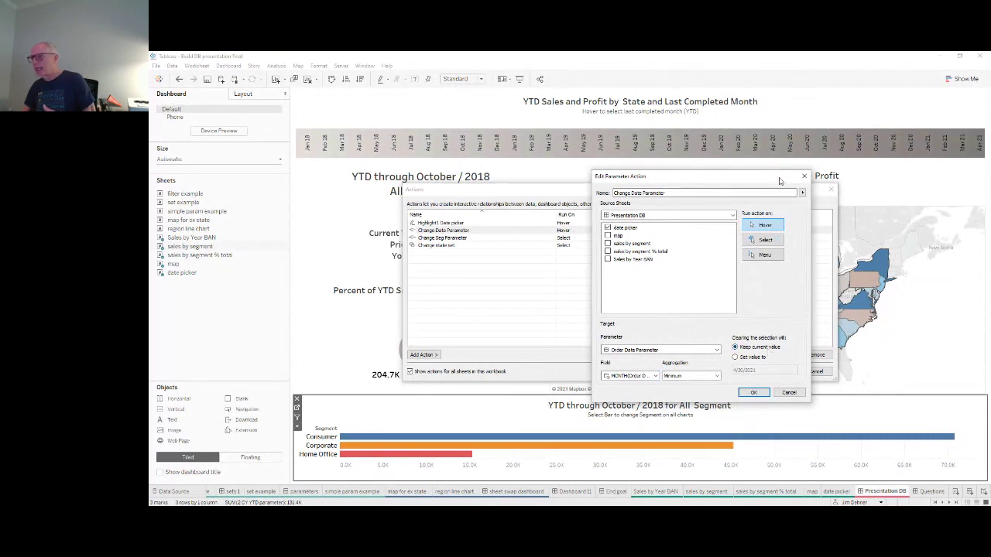
click(804, 177)
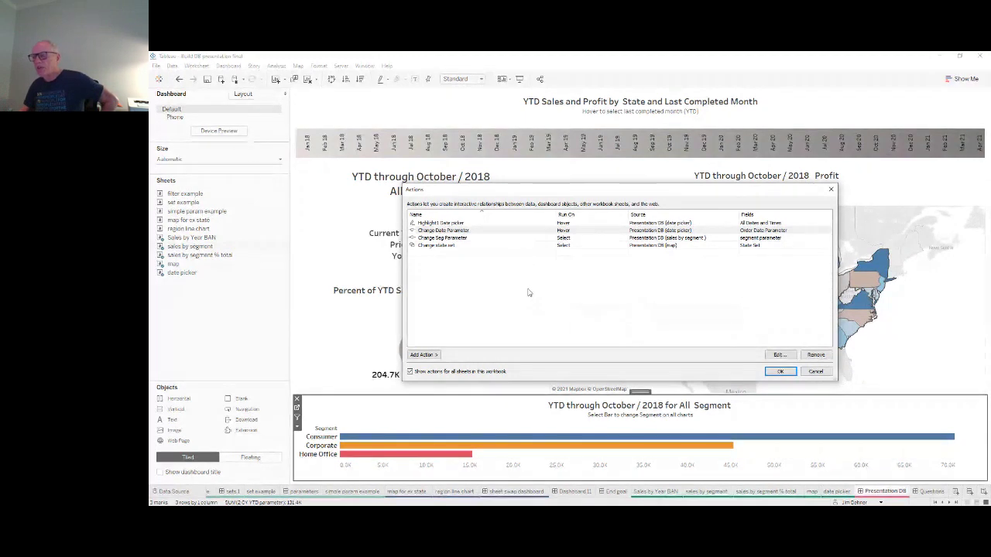
Review the Change Seg Parameter action's source sheet, target field and value on clearing, leaving its settings as they are
click(464, 239)
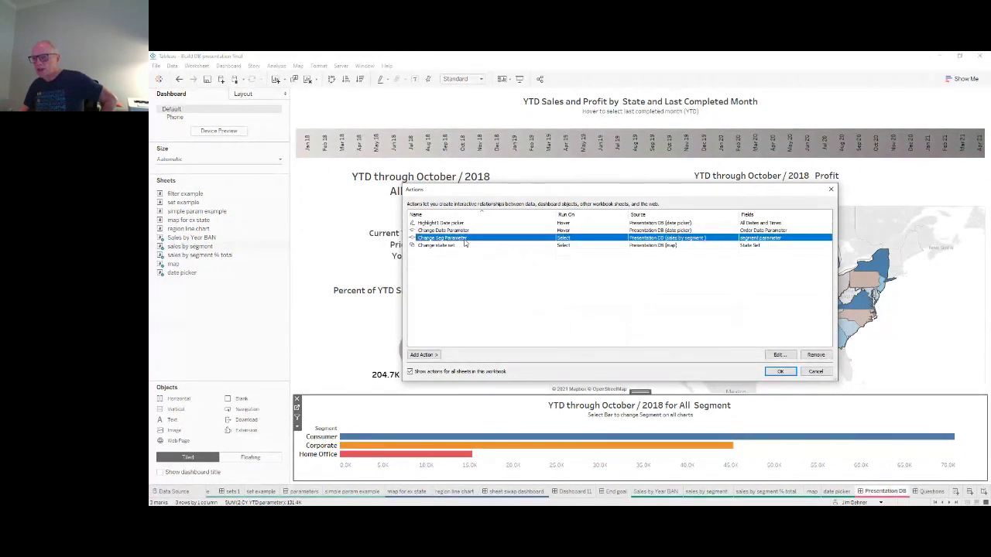
click(777, 355)
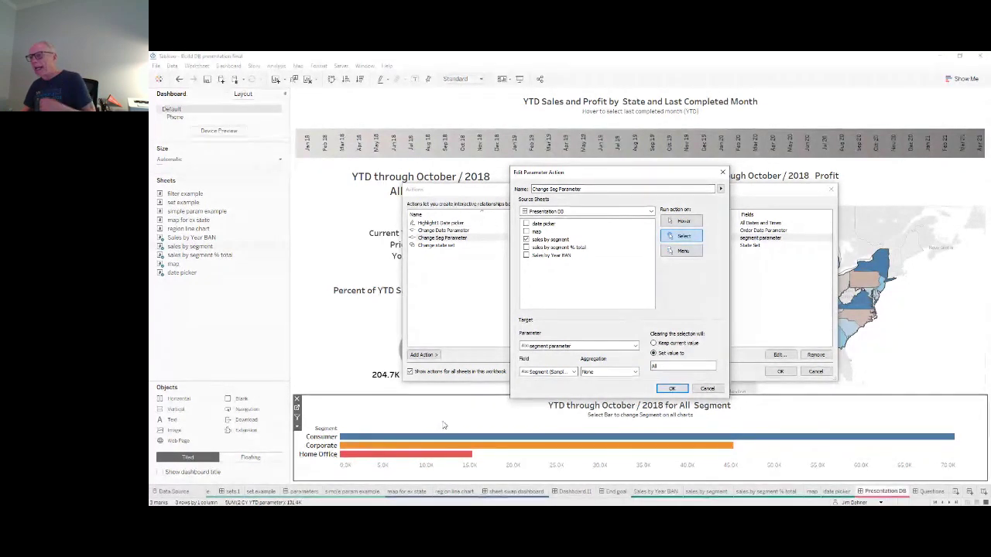
click(672, 389)
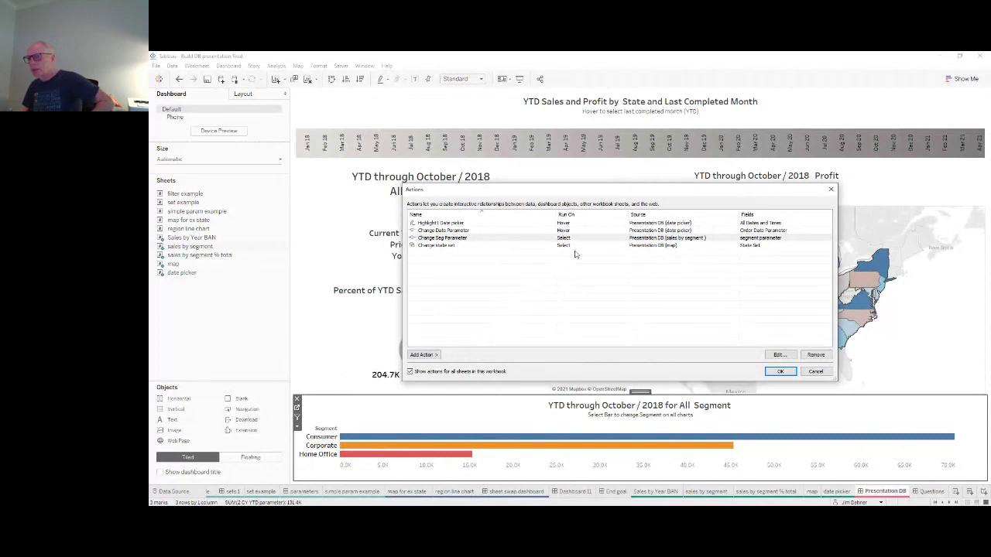
Review the Change state set action's target set and its run and clear options, and close the actions list
click(454, 247)
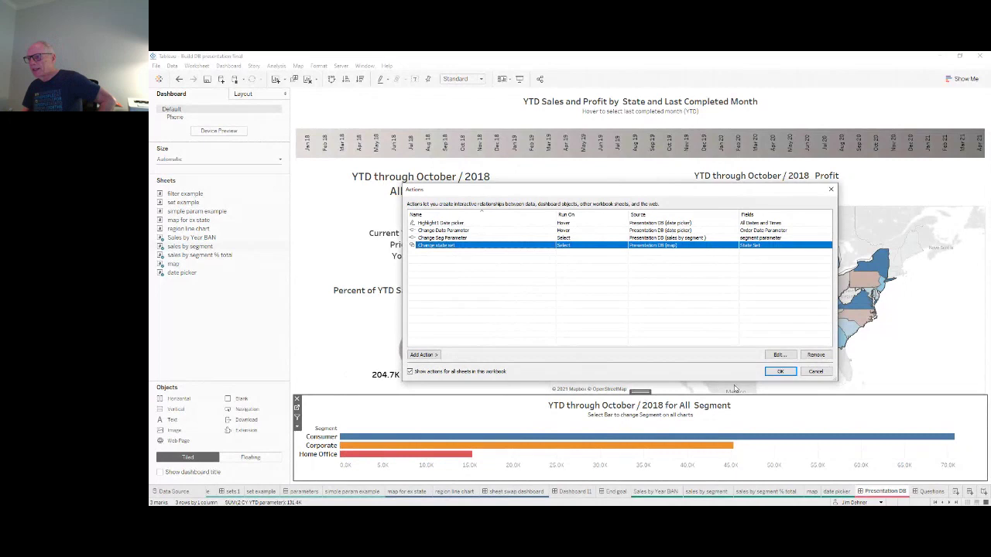
click(776, 355)
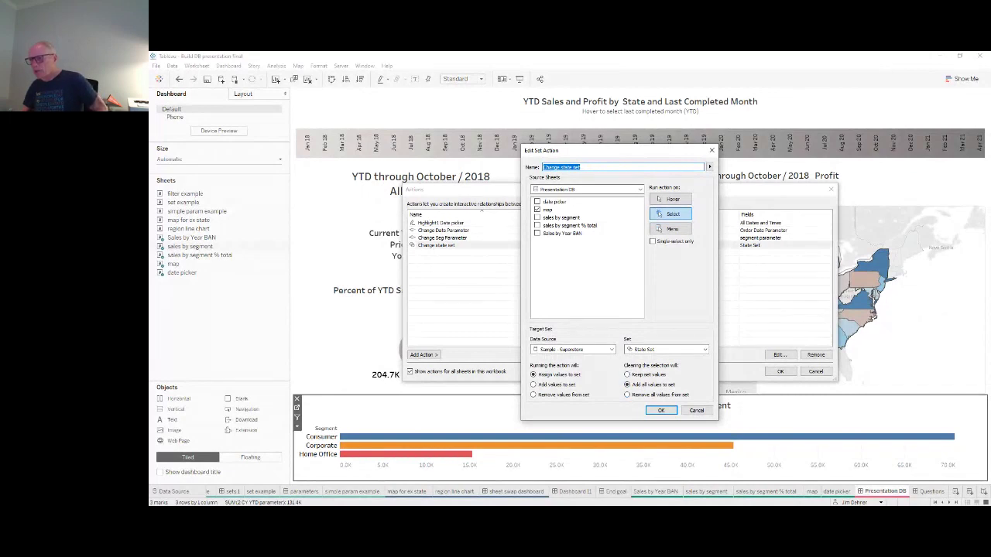
click(661, 410)
click(788, 374)
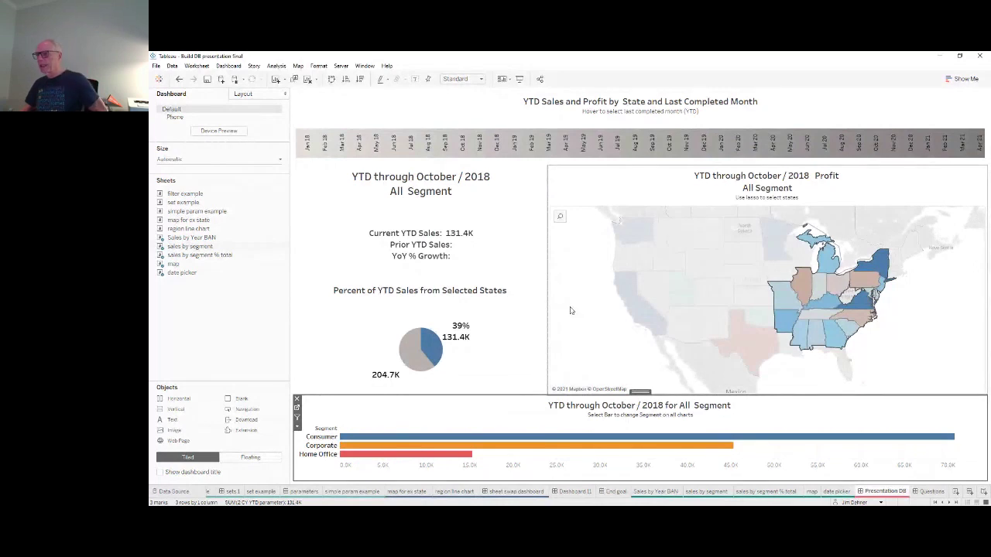
Clear the map's state selection and set the last completed month to September 2020 on the date picker
click(902, 305)
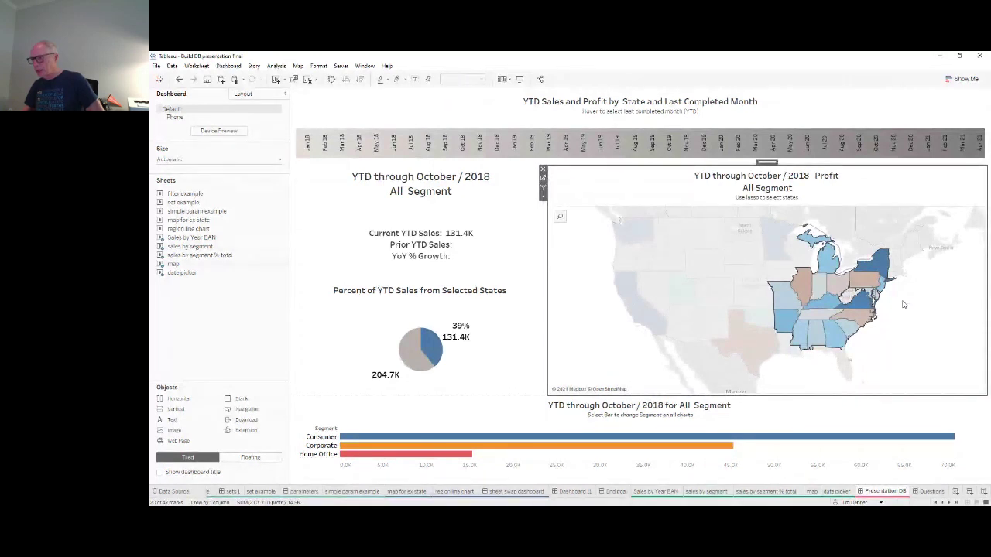
click(902, 304)
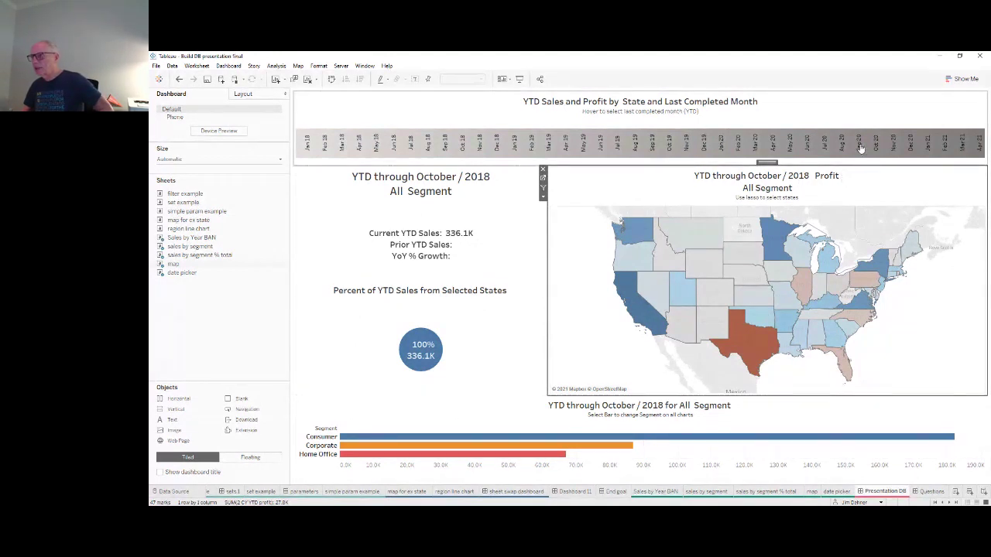
mouse_move(859, 148)
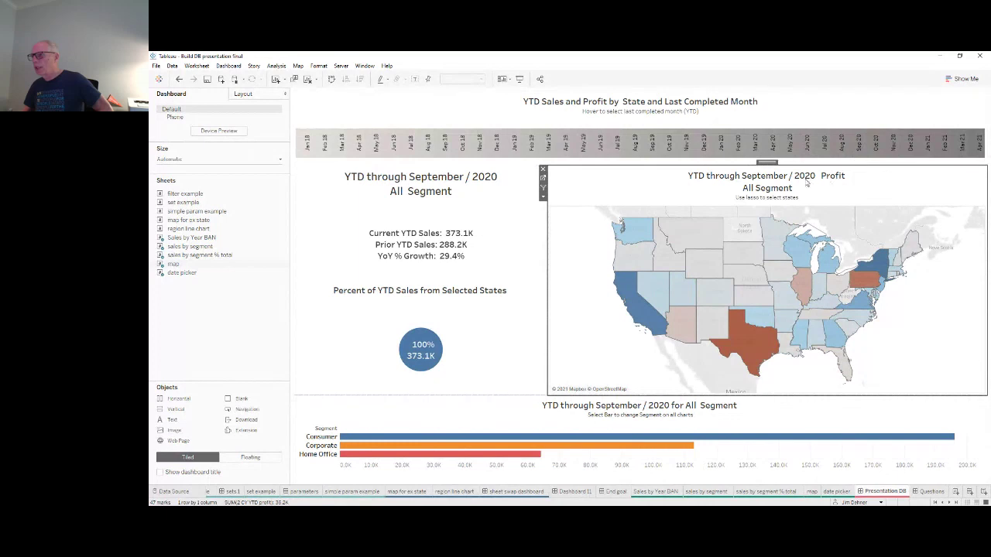
click(372, 242)
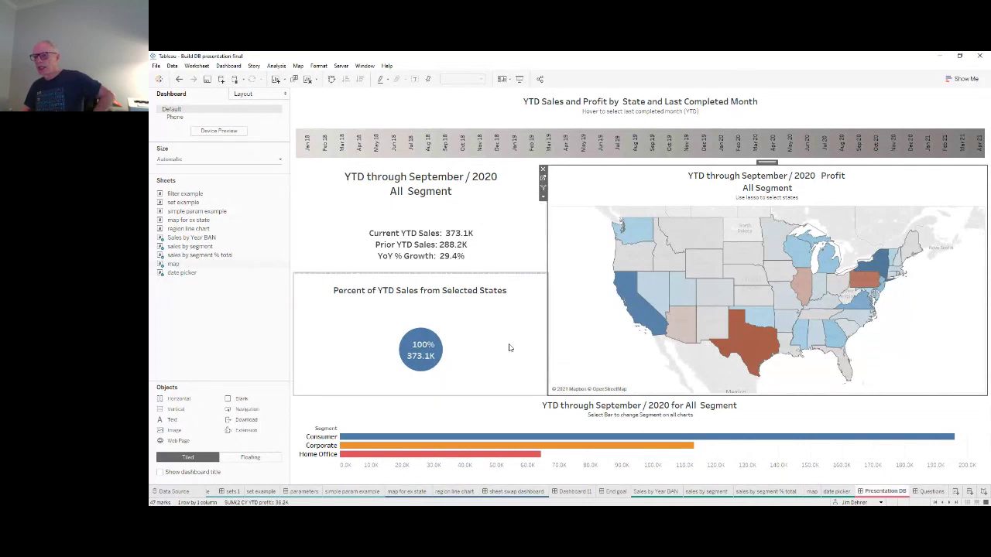
Filter the dashboard to the Consumer segment and to the Home Office segment in turn, clearing each selection
click(390, 441)
click(390, 440)
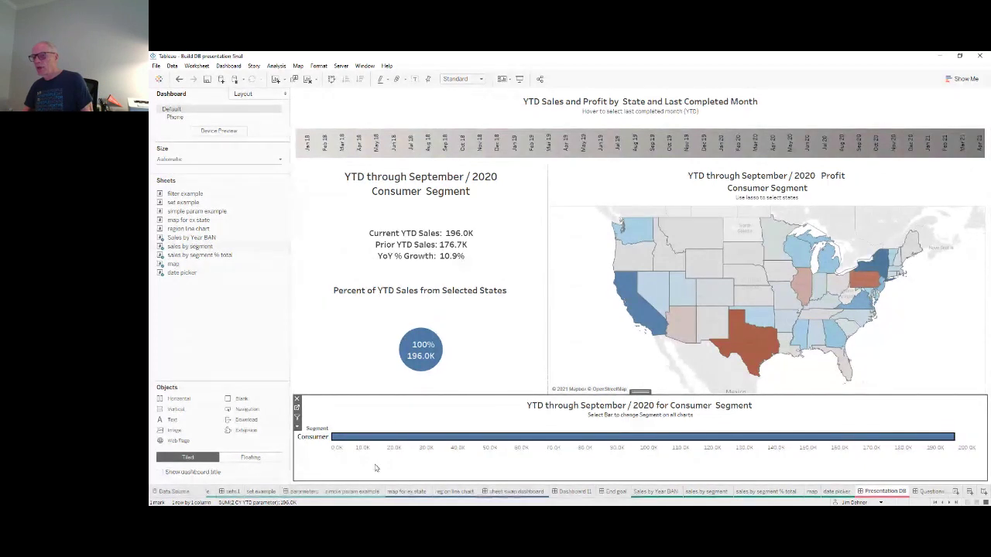
click(313, 456)
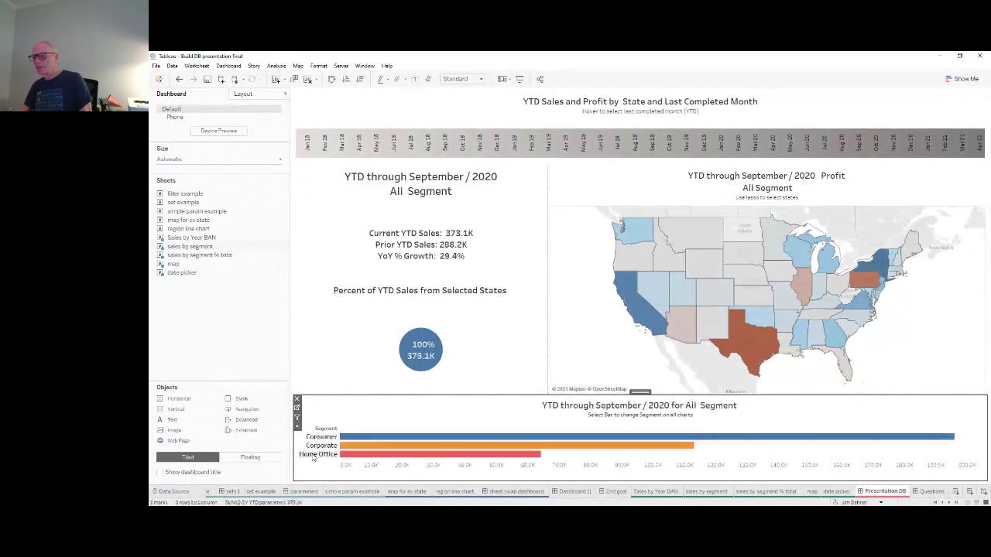
click(318, 454)
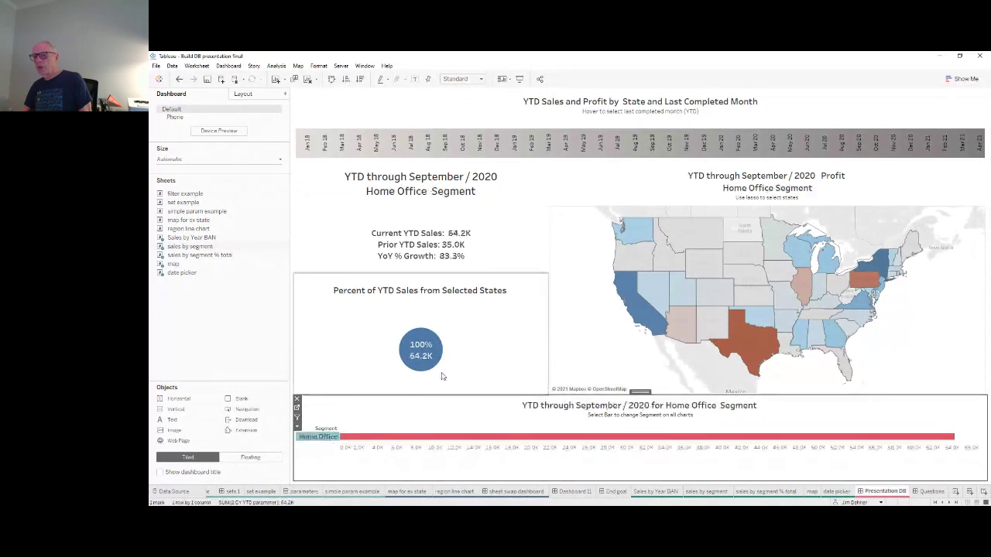
click(326, 463)
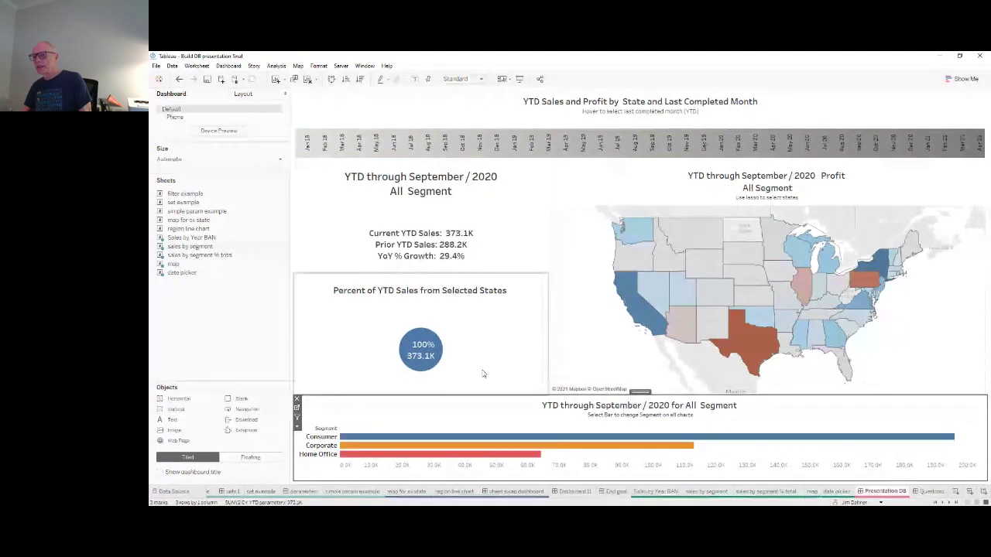
click(455, 253)
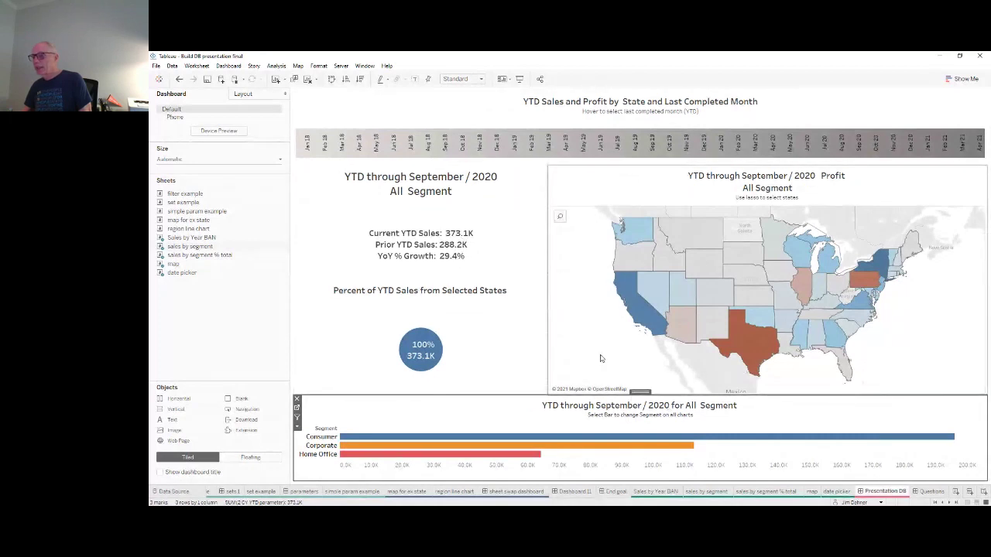
Select California and New York on the map, and replace that selection by lassoing the southern states from Texas to Florida
click(562, 390)
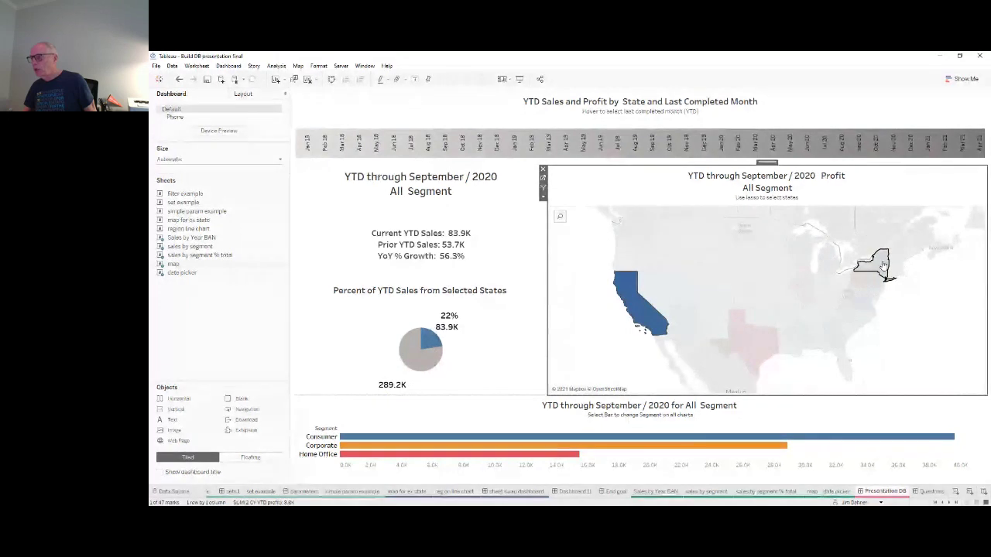
ctrl+click(883, 265)
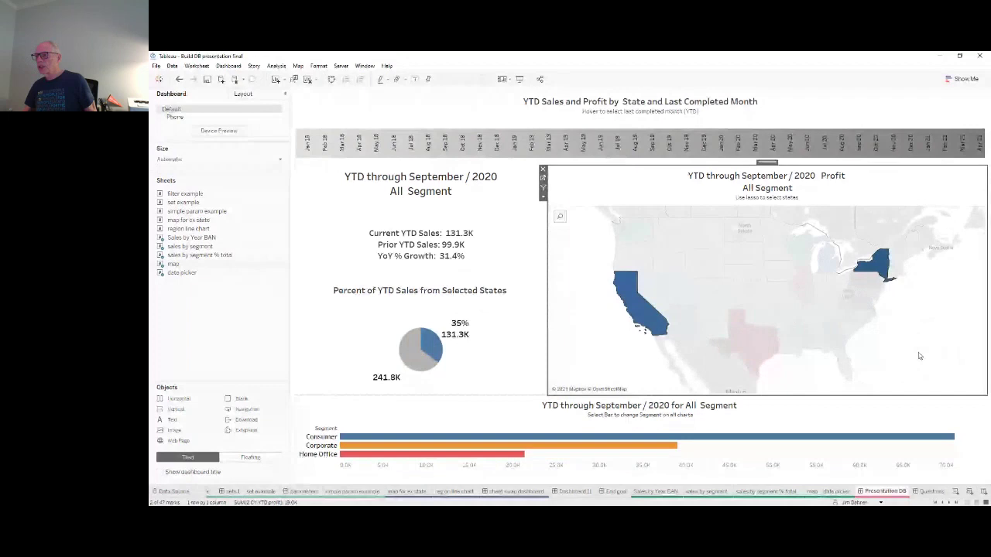
click(896, 332)
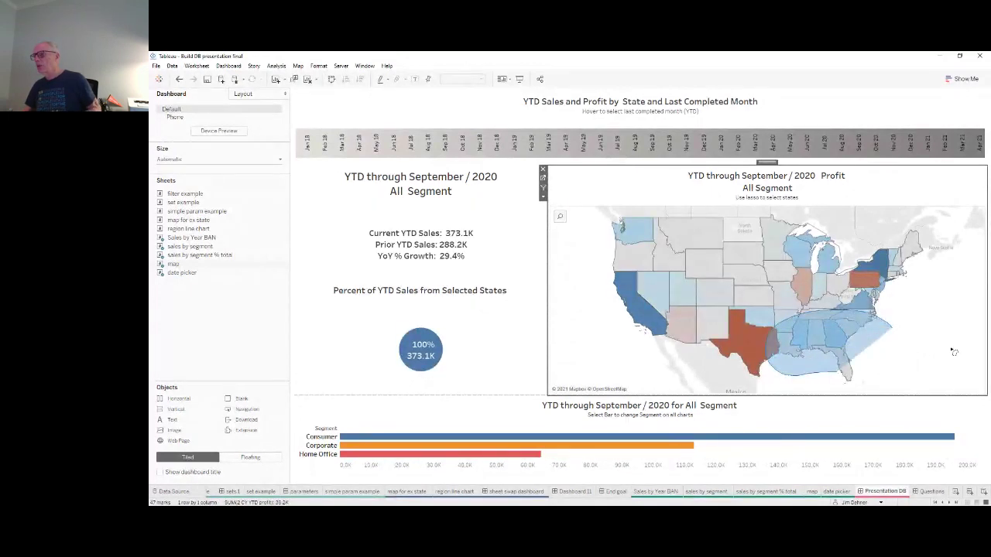
drag(953, 352, 952, 352)
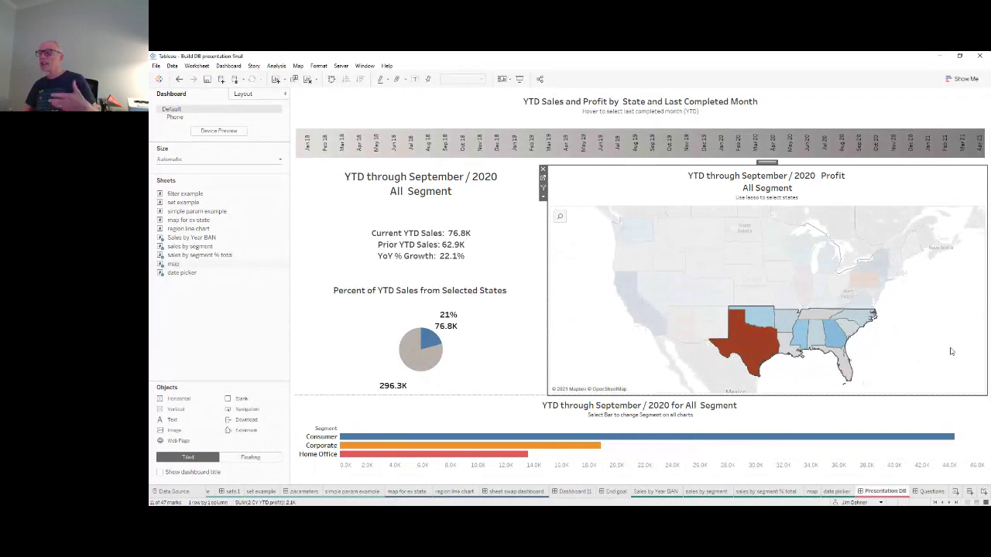